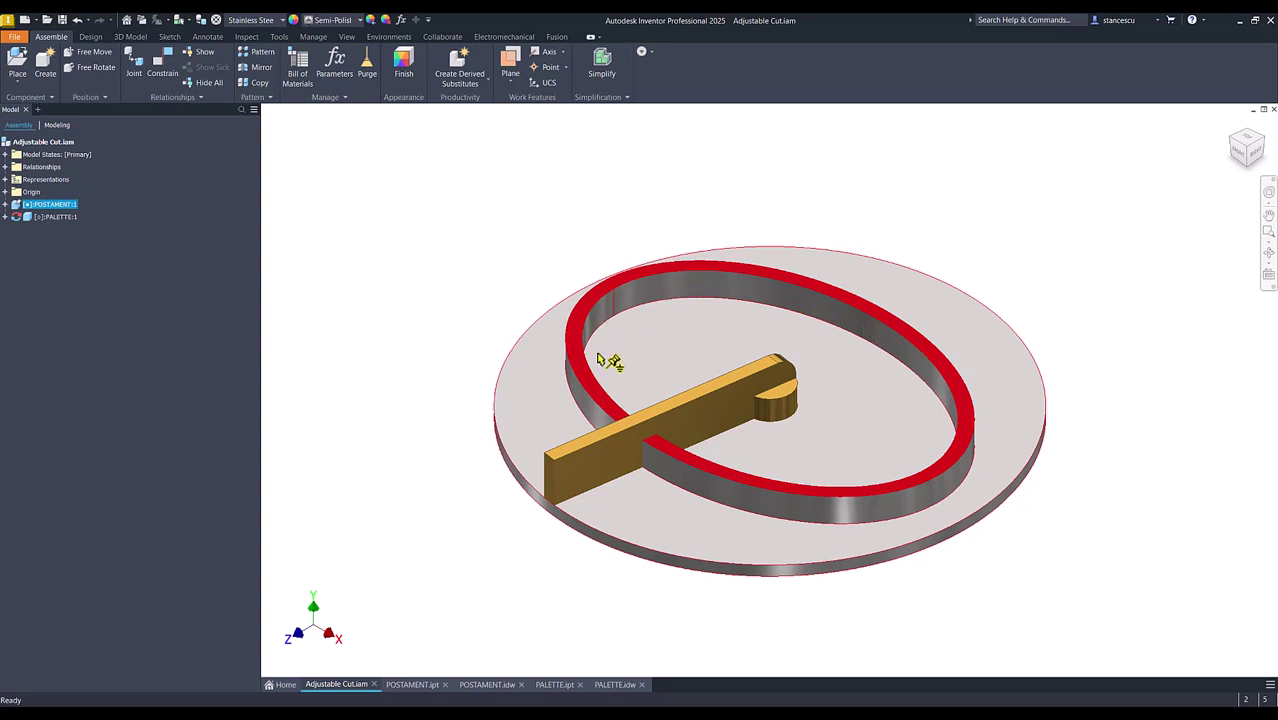
Step: Review the palette in the assembly, the POSTAMENT part and drawing, and the PALETTE part and drawing
click(45, 217)
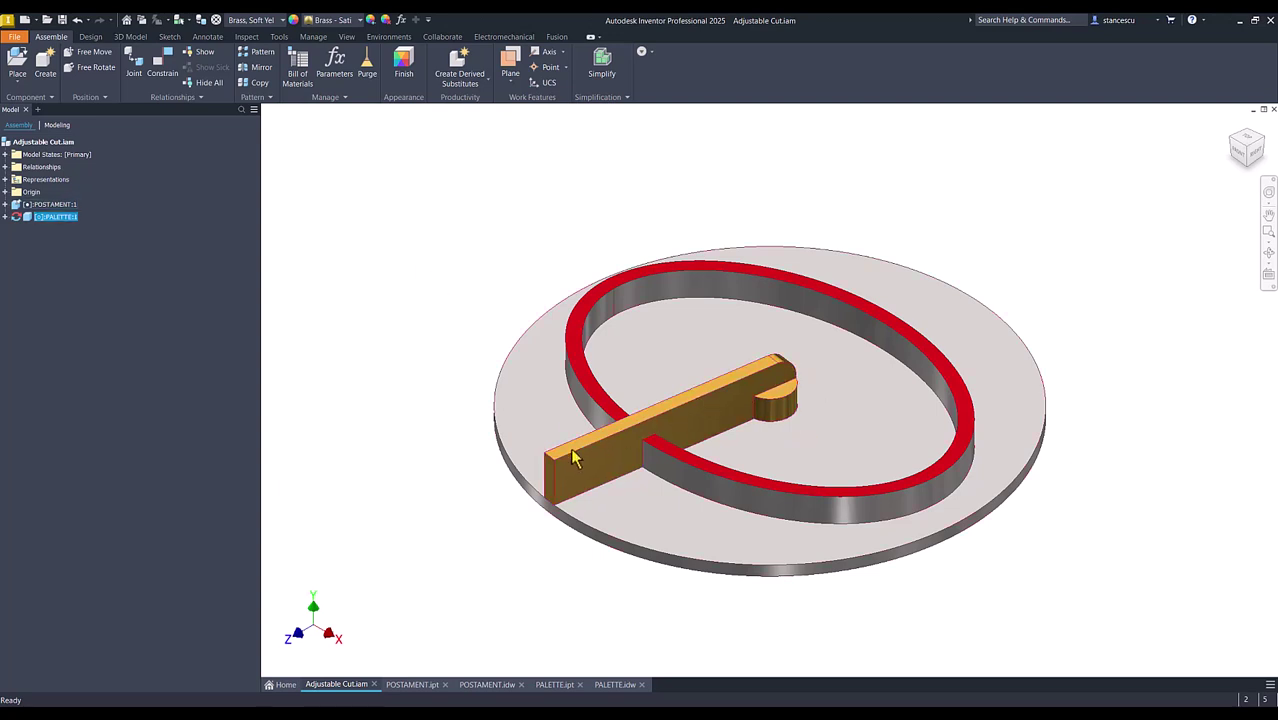
click(416, 221)
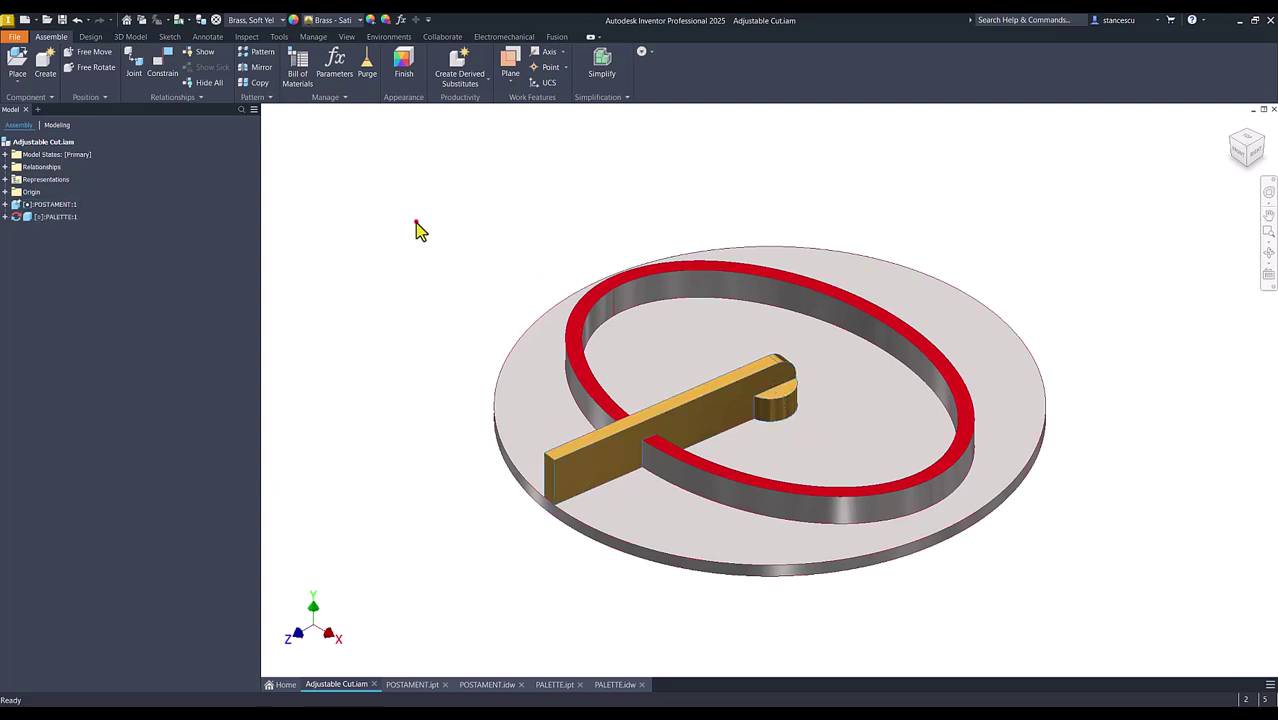
click(410, 684)
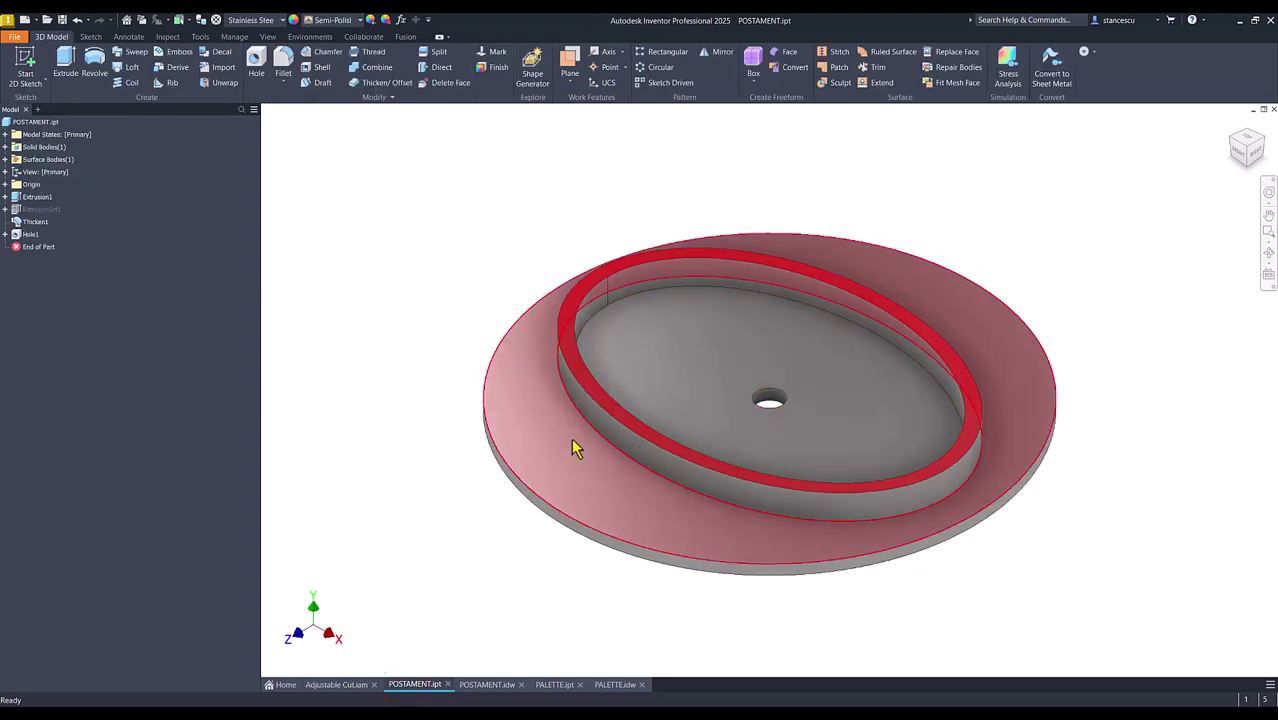
click(480, 685)
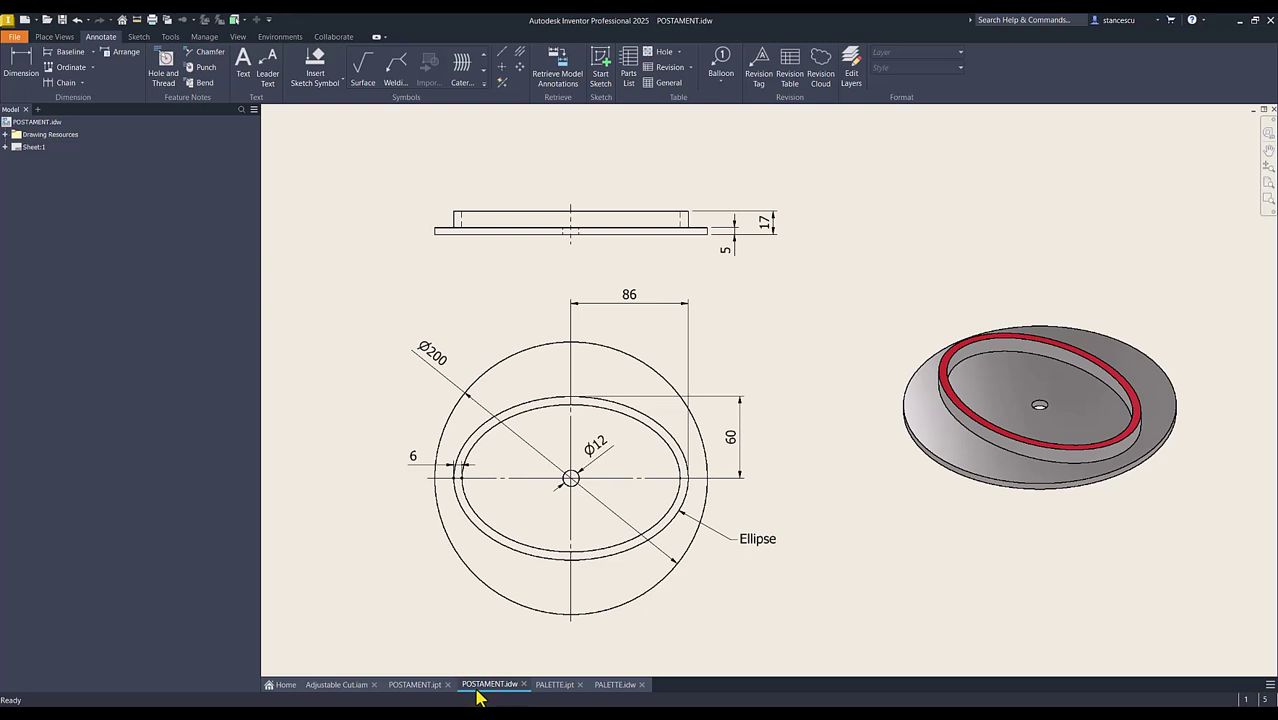
click(553, 685)
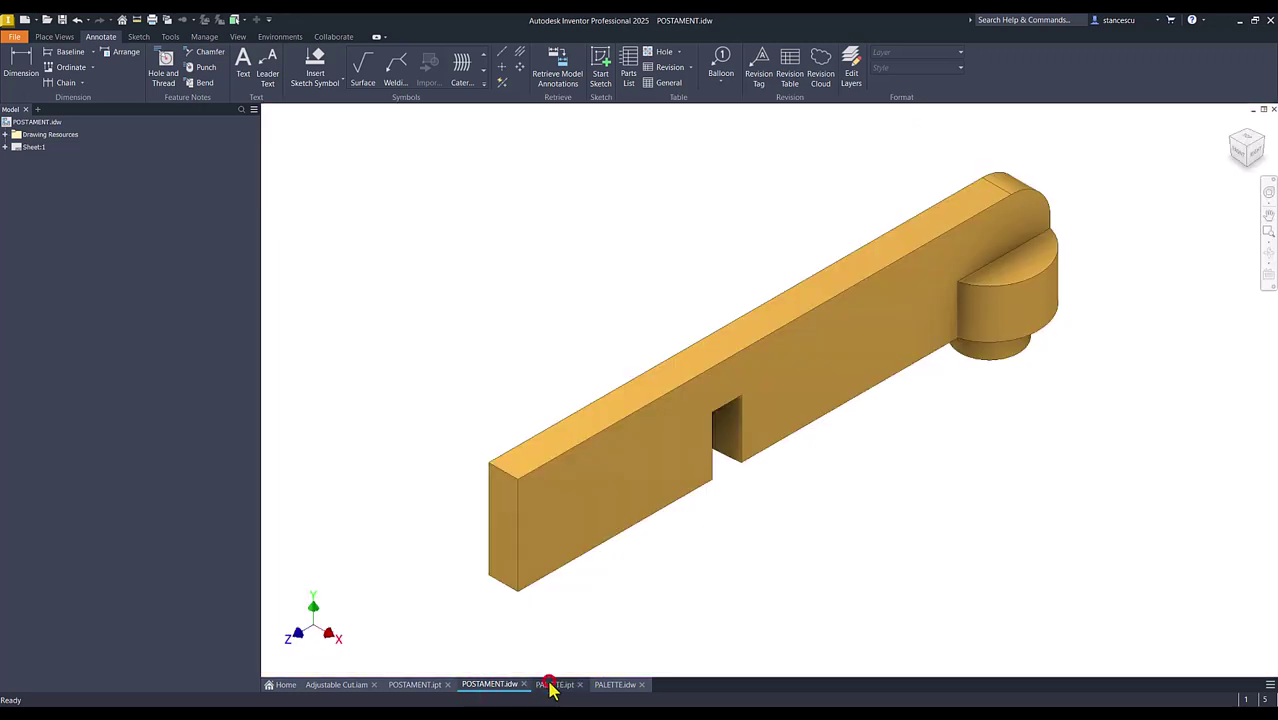
click(601, 685)
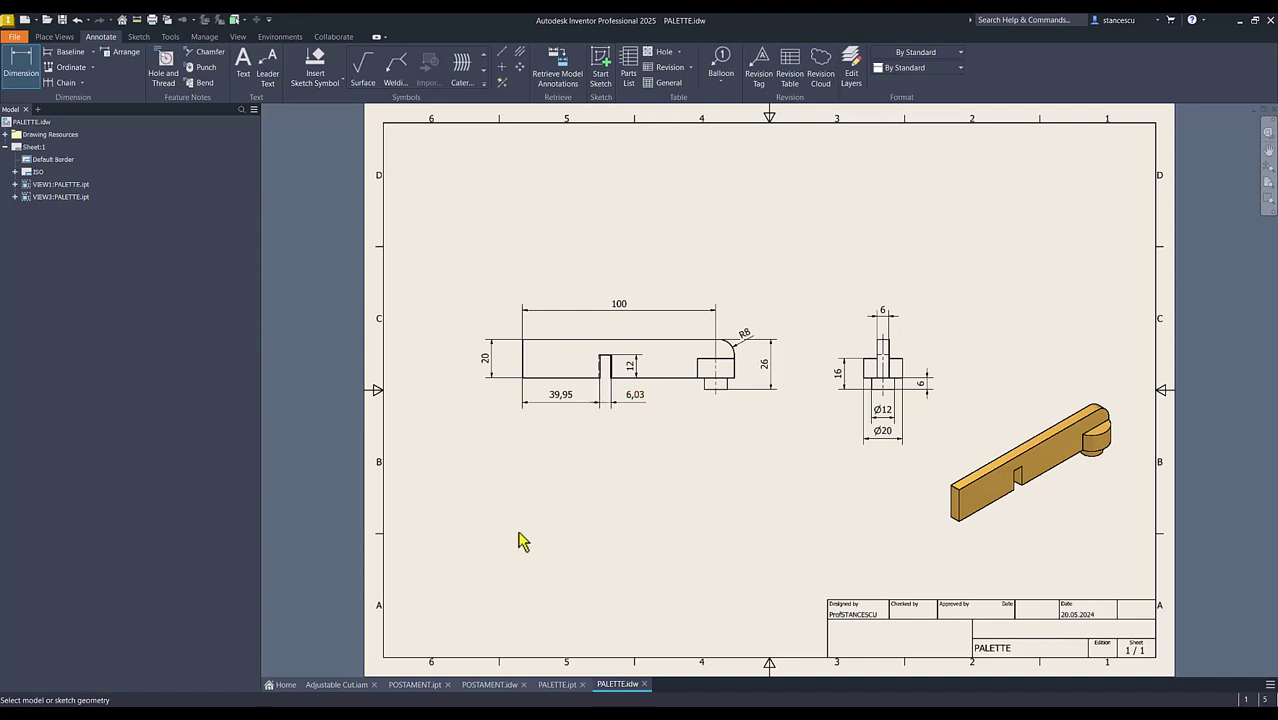
Step: Rotate the palette about its pivot in the Adjustable Cut assembly, and examine its slot in the PALETTE part
click(338, 686)
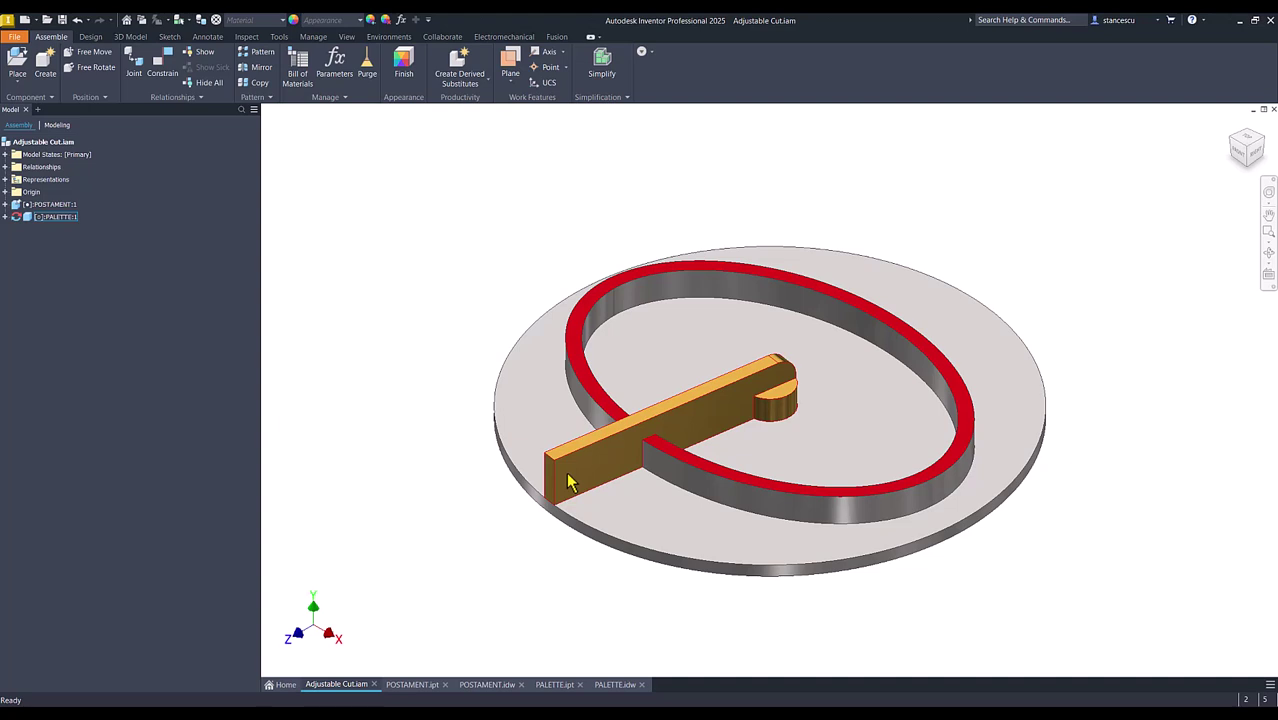
drag(565, 478, 535, 365)
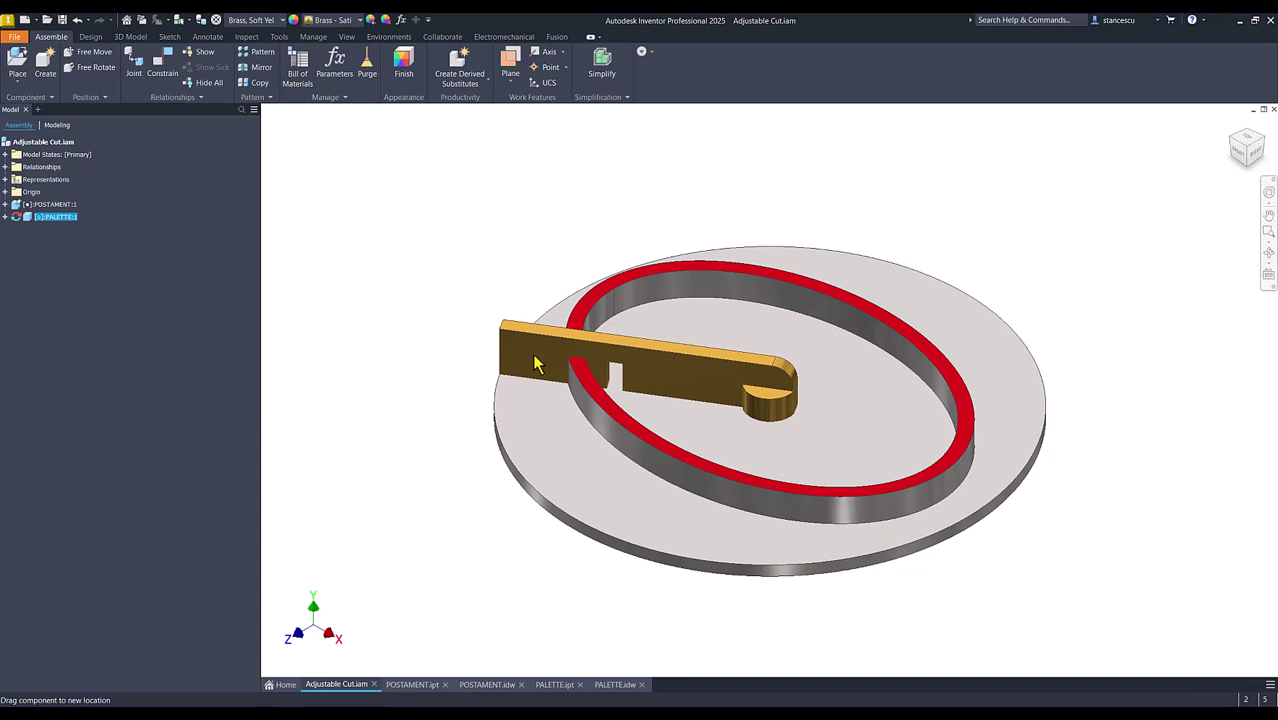
drag(535, 364, 535, 364)
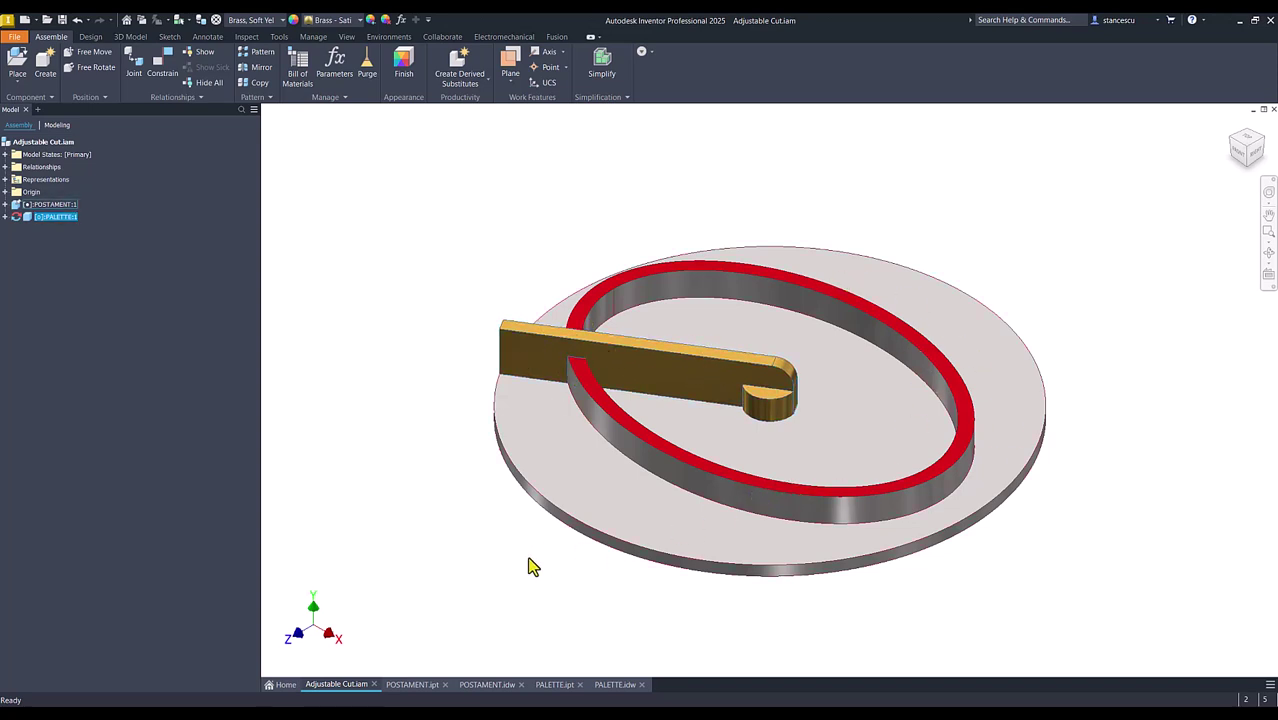
click(553, 688)
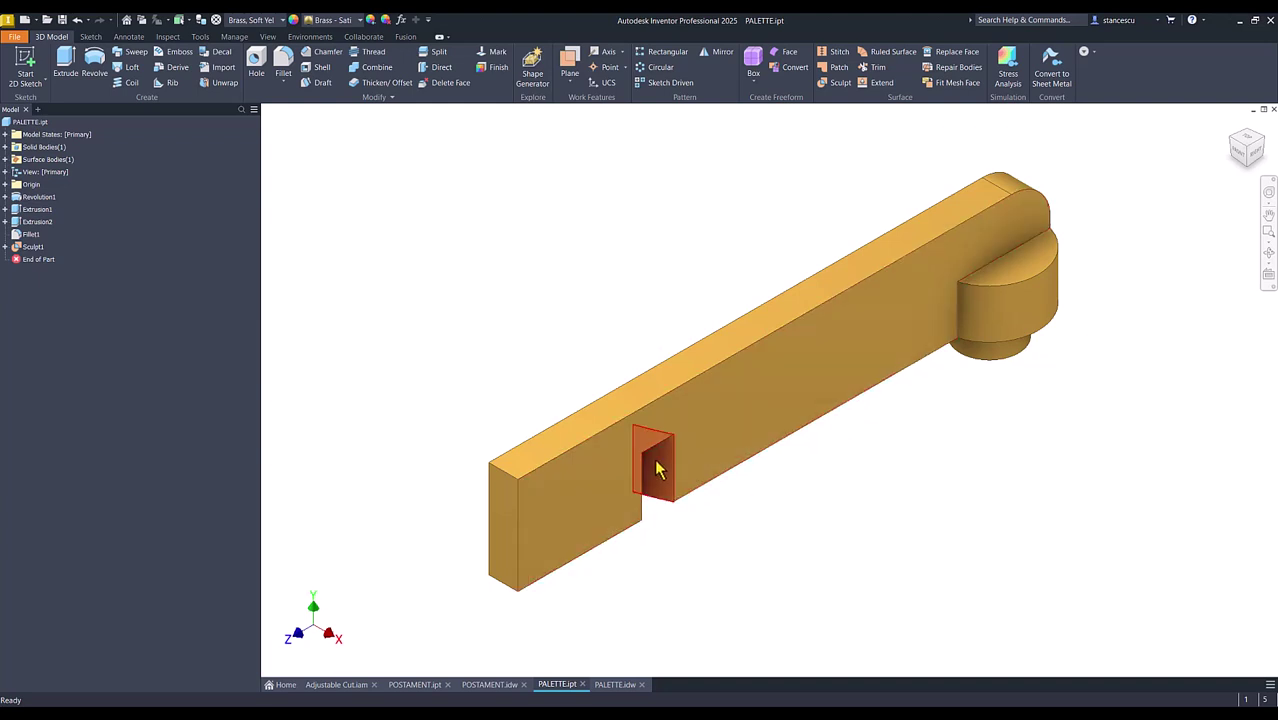
Step: In the PALETTE drawing, centre the text of the slot's position dimension between its extension lines and check the slot-width dimension
click(614, 686)
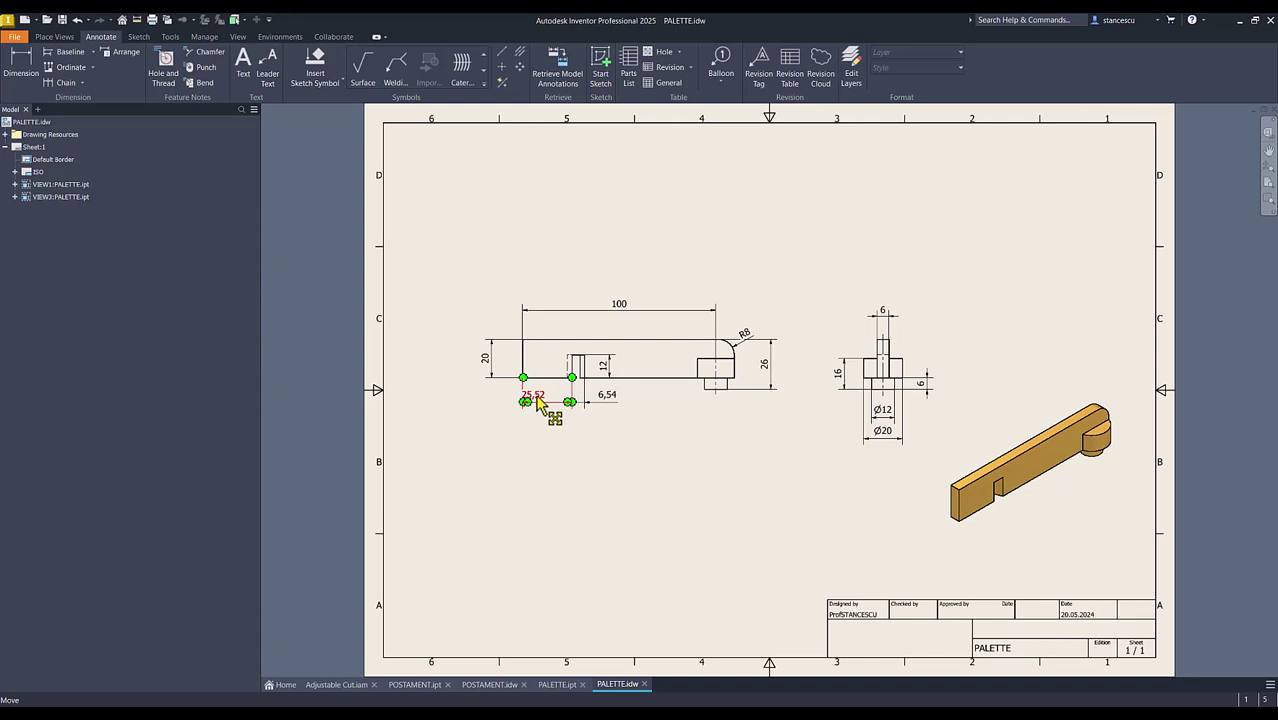
drag(538, 400, 552, 402)
click(560, 449)
click(607, 396)
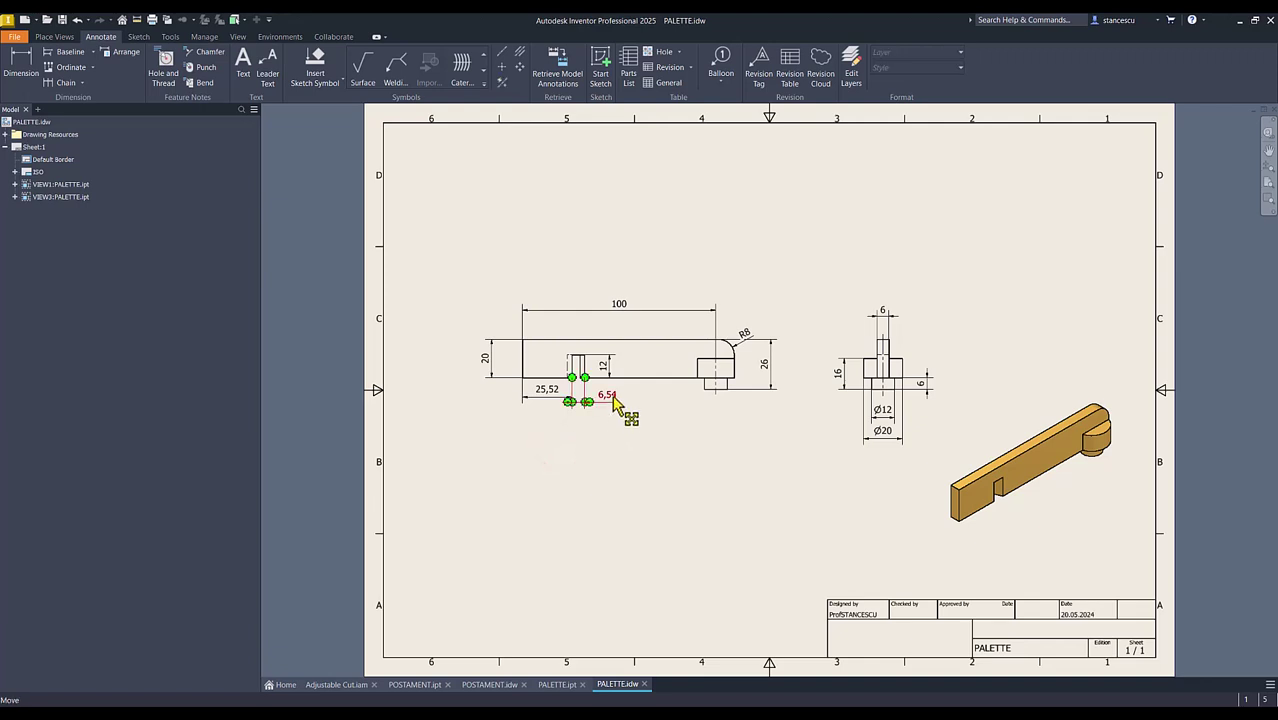
click(616, 425)
click(605, 399)
click(624, 420)
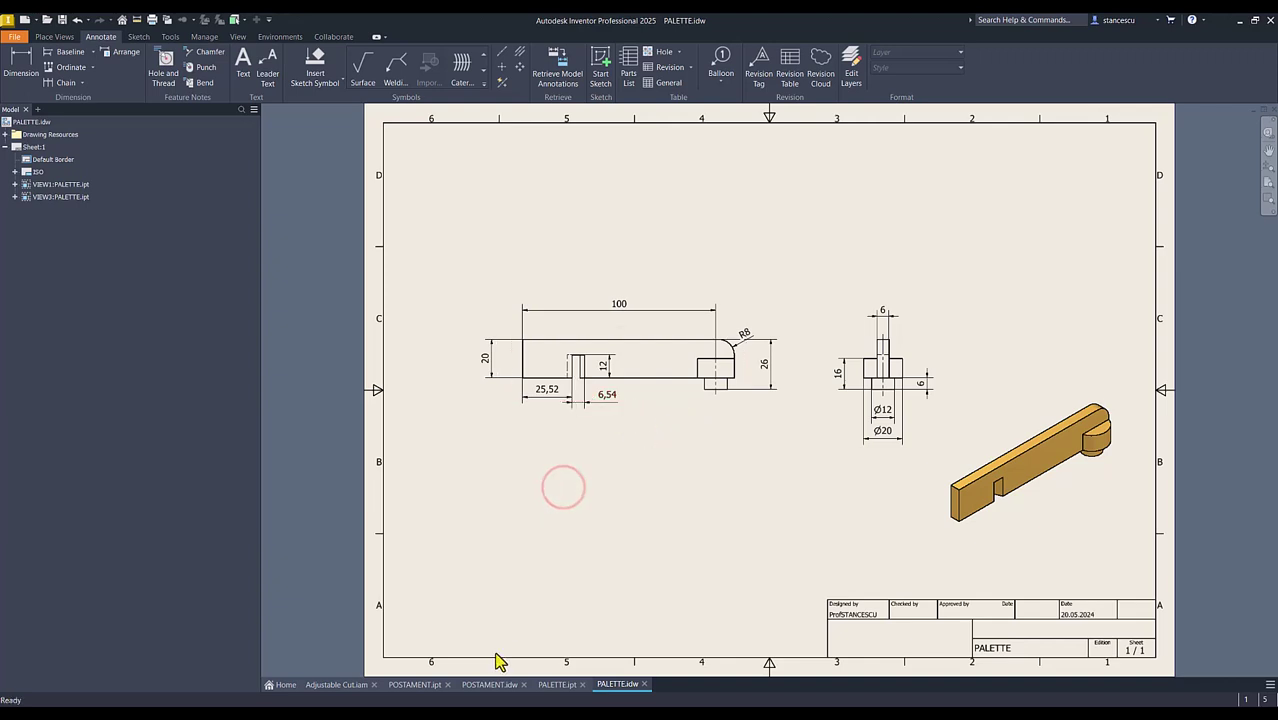
Step: Rotate the palette to the opposite side of the elliptical rim in the assembly, and check the slot dimensions in the PALETTE drawing
click(349, 685)
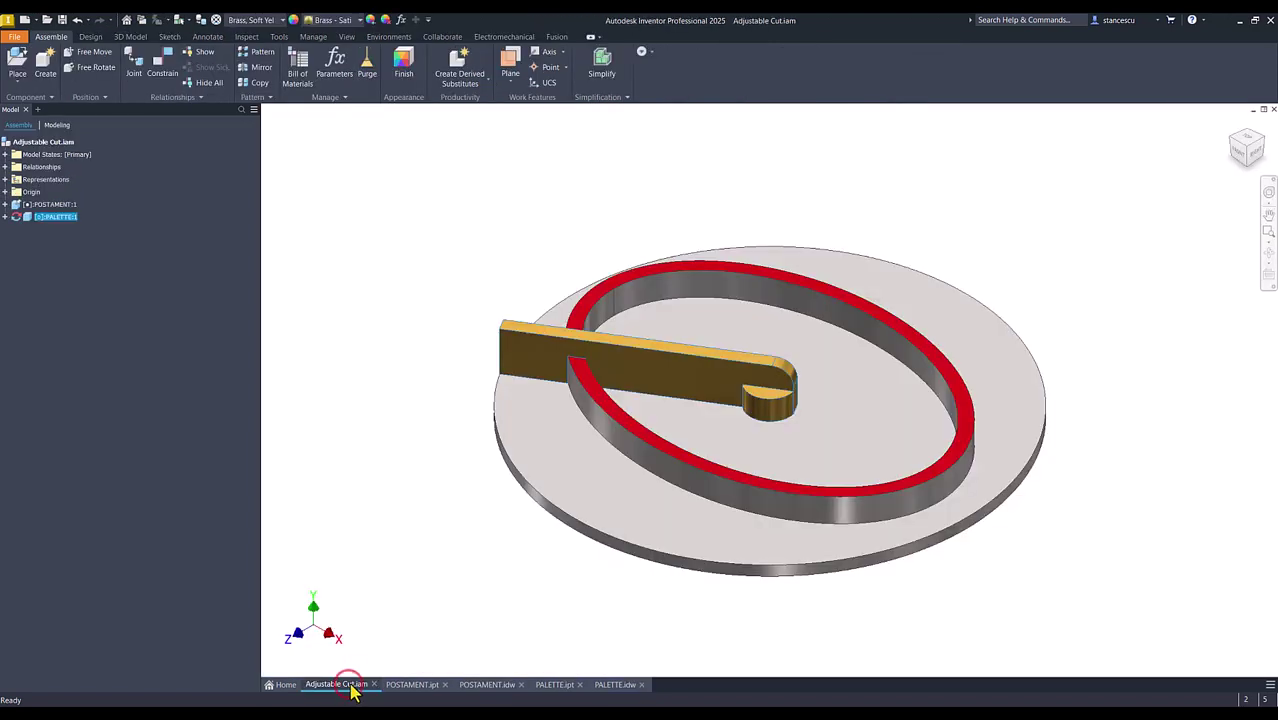
drag(533, 359, 862, 318)
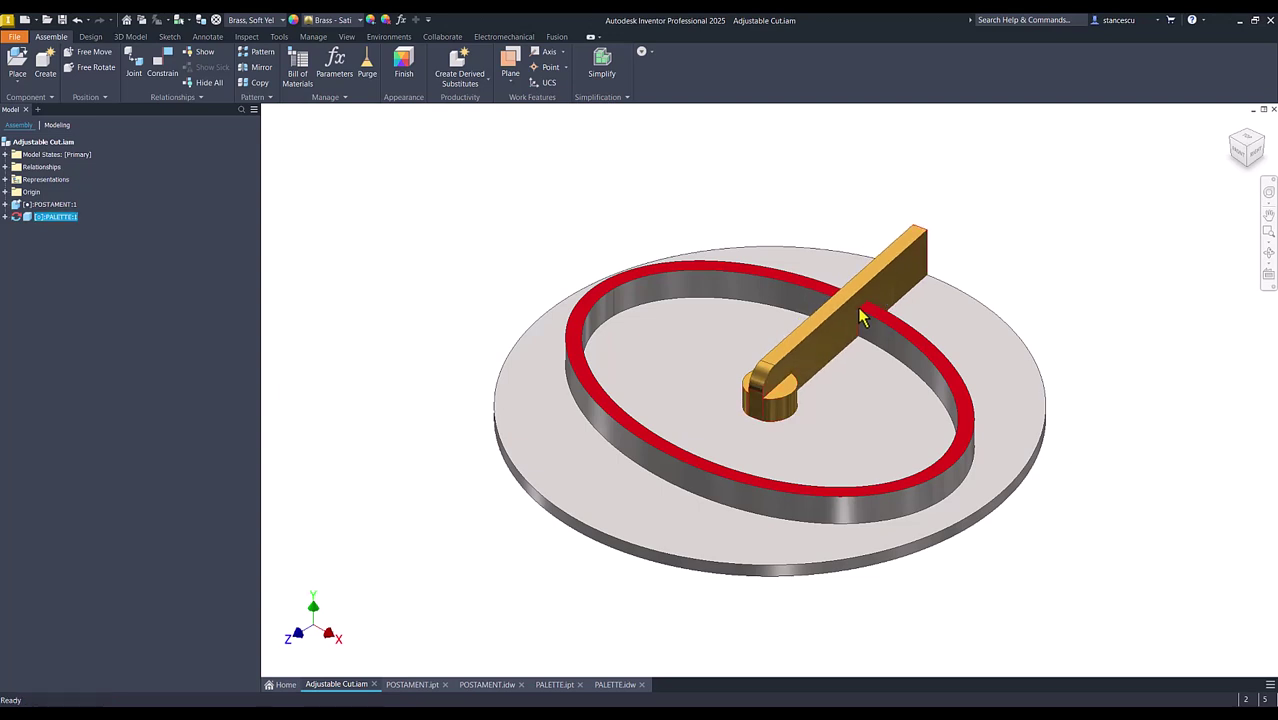
click(609, 686)
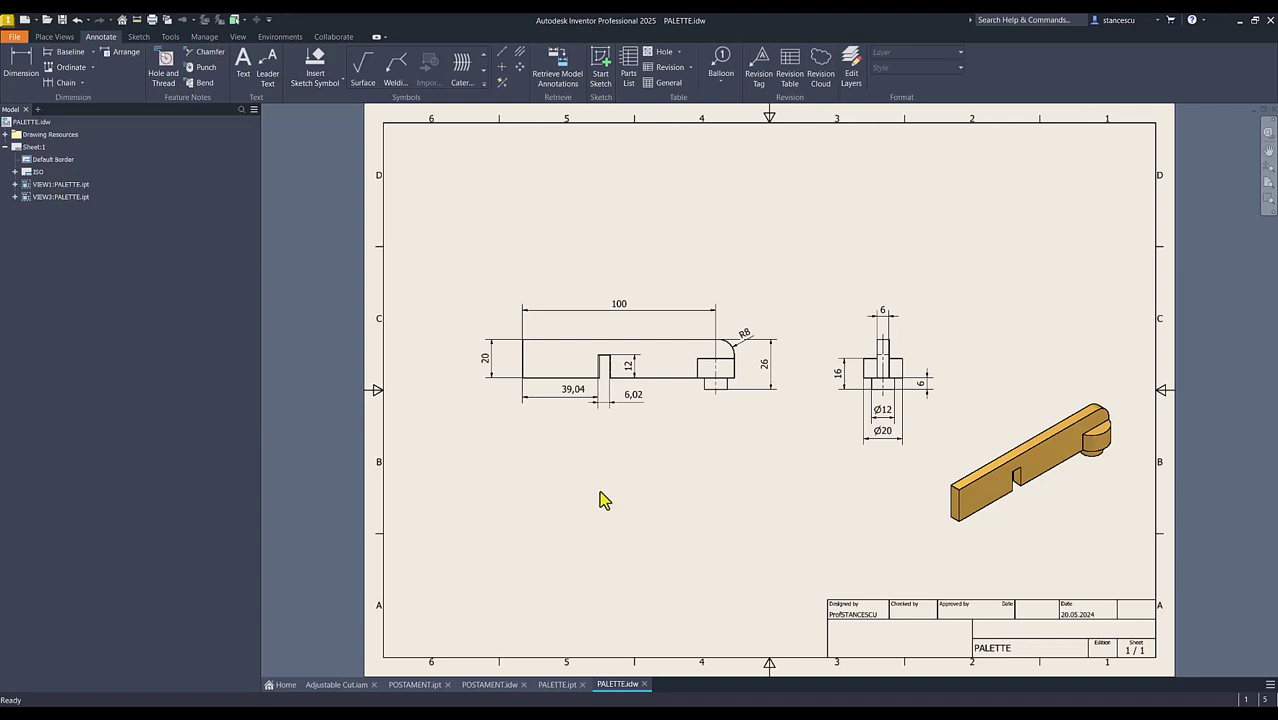
click(742, 454)
drag(747, 338, 746, 318)
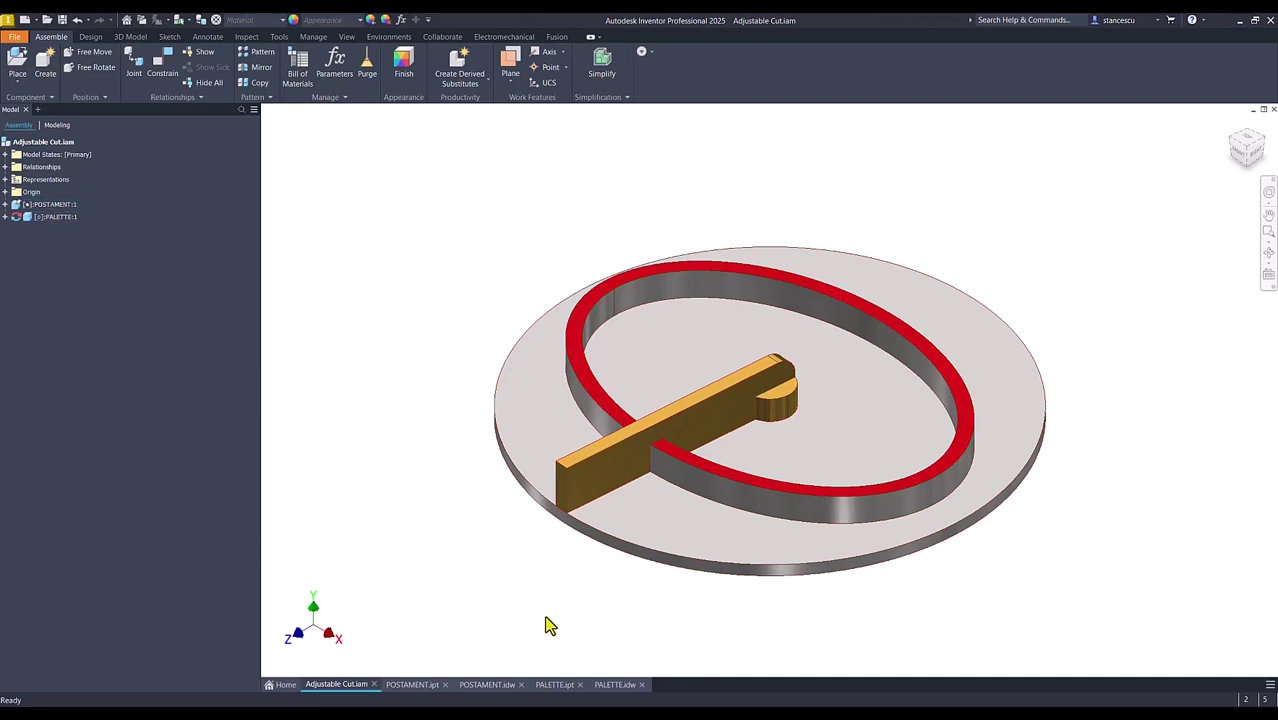
Step: Consult the POSTAMENT drawing for the base dimensions and create a new part file
click(490, 685)
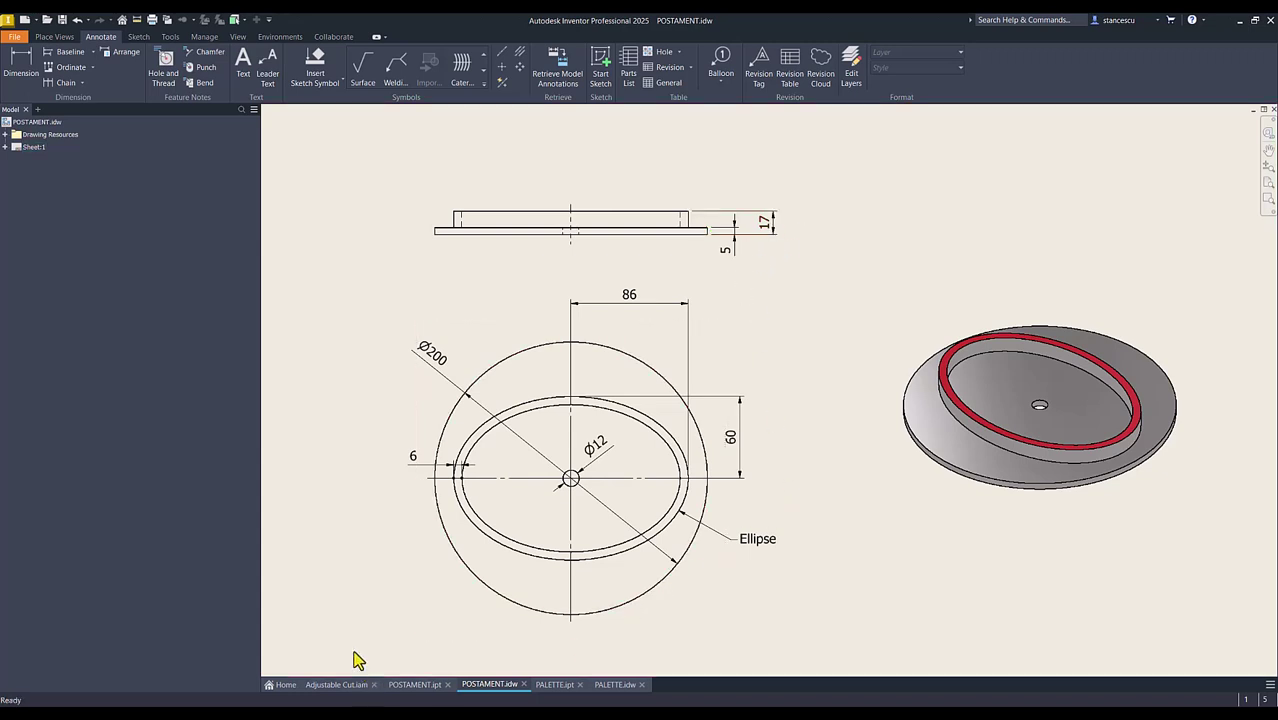
click(24, 19)
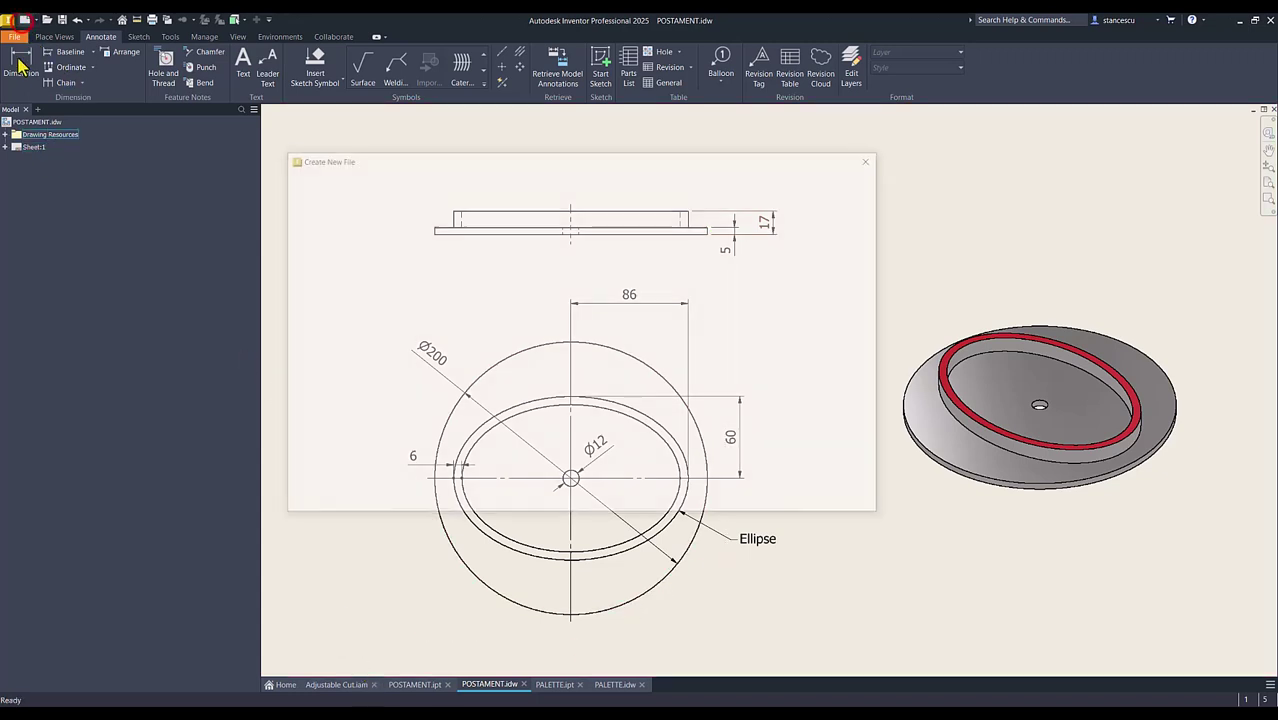
double_click(524, 226)
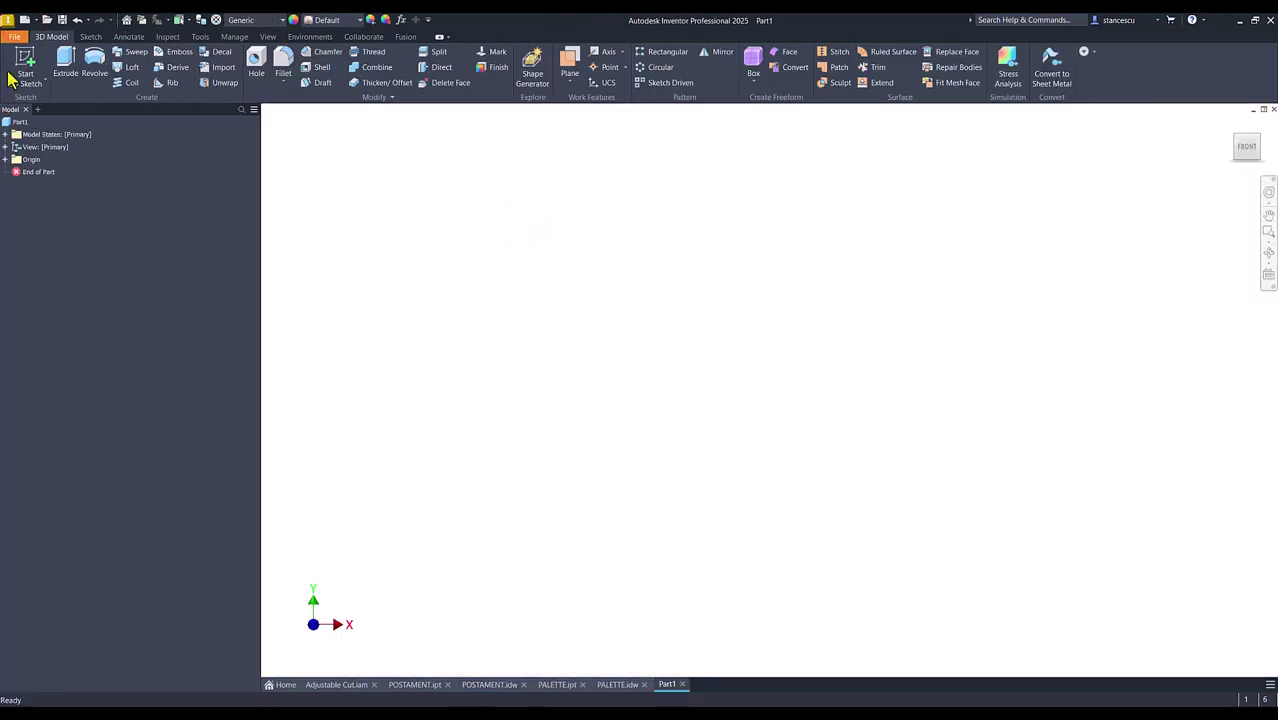
Step: Start a 2D sketch on the horizontal XZ origin plane of the new part
click(24, 62)
key(Escape)
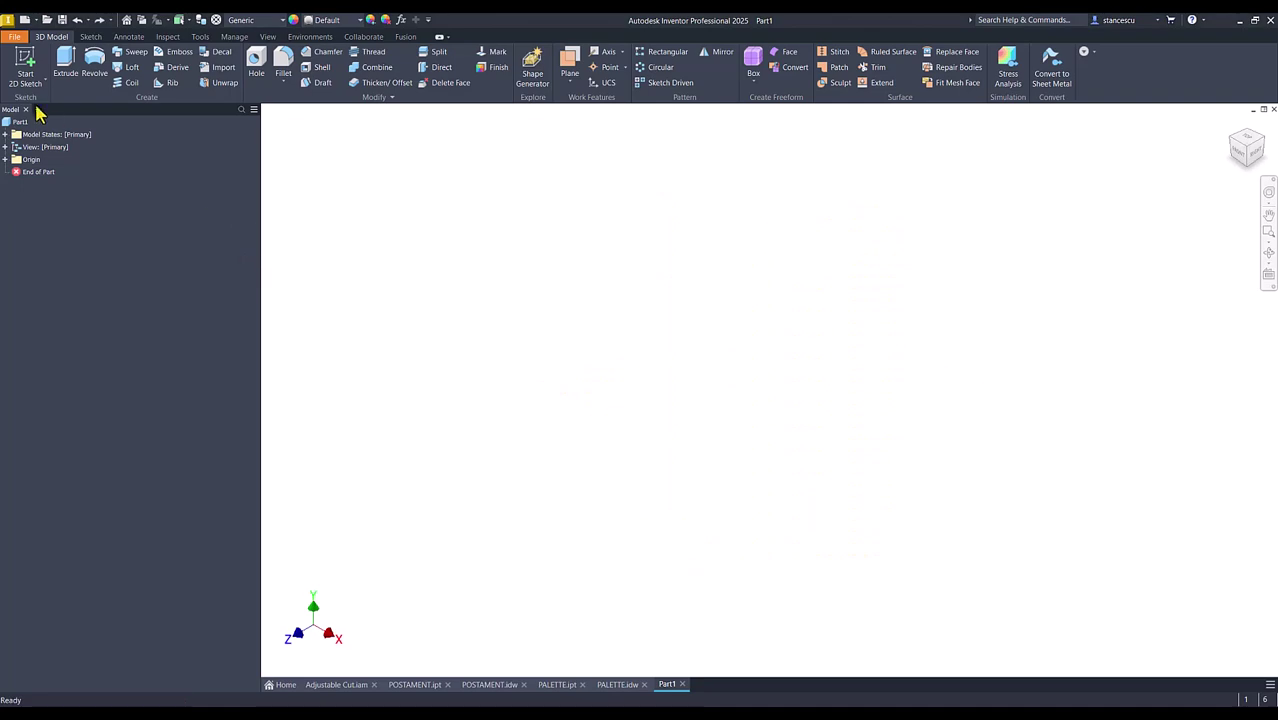
click(24, 68)
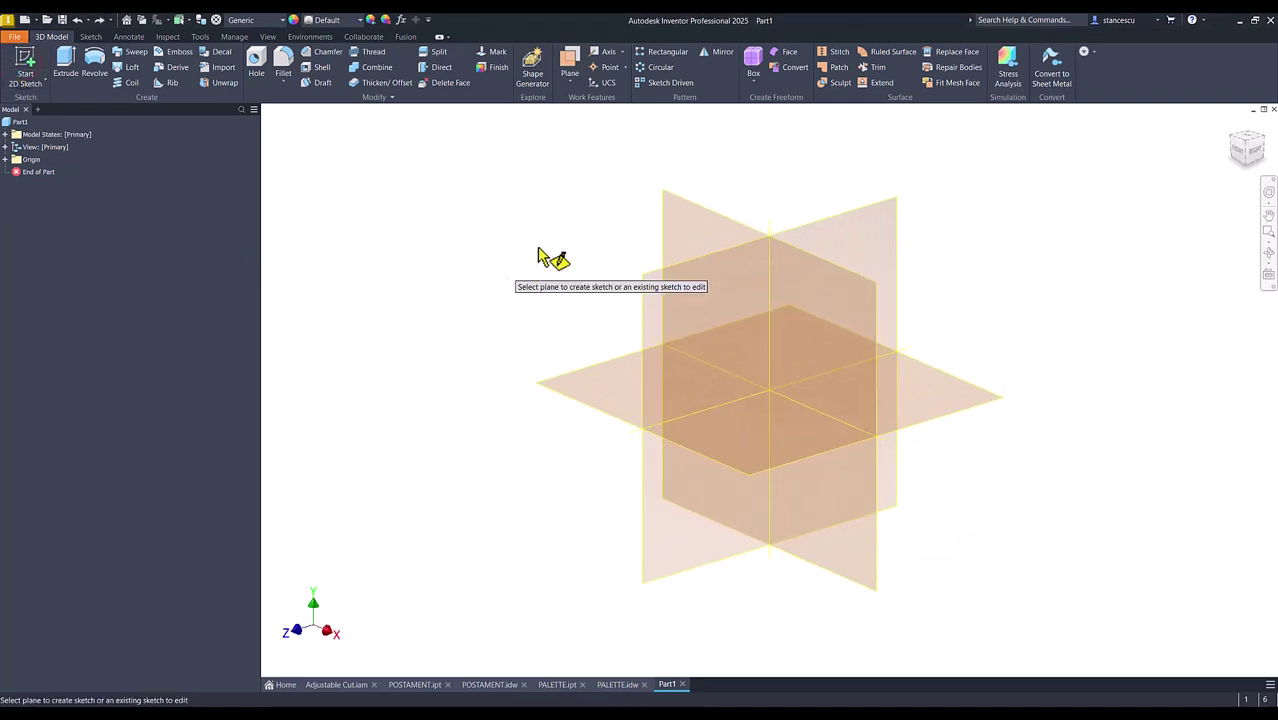
click(622, 368)
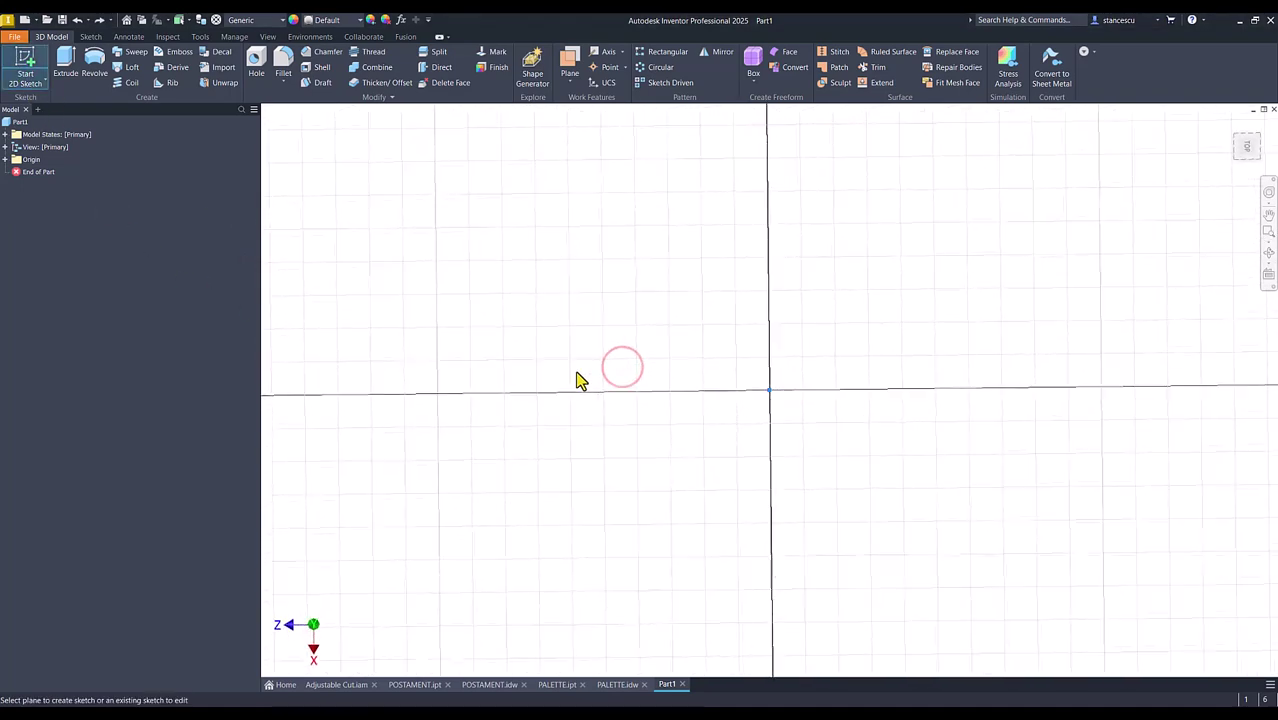
click(1261, 125)
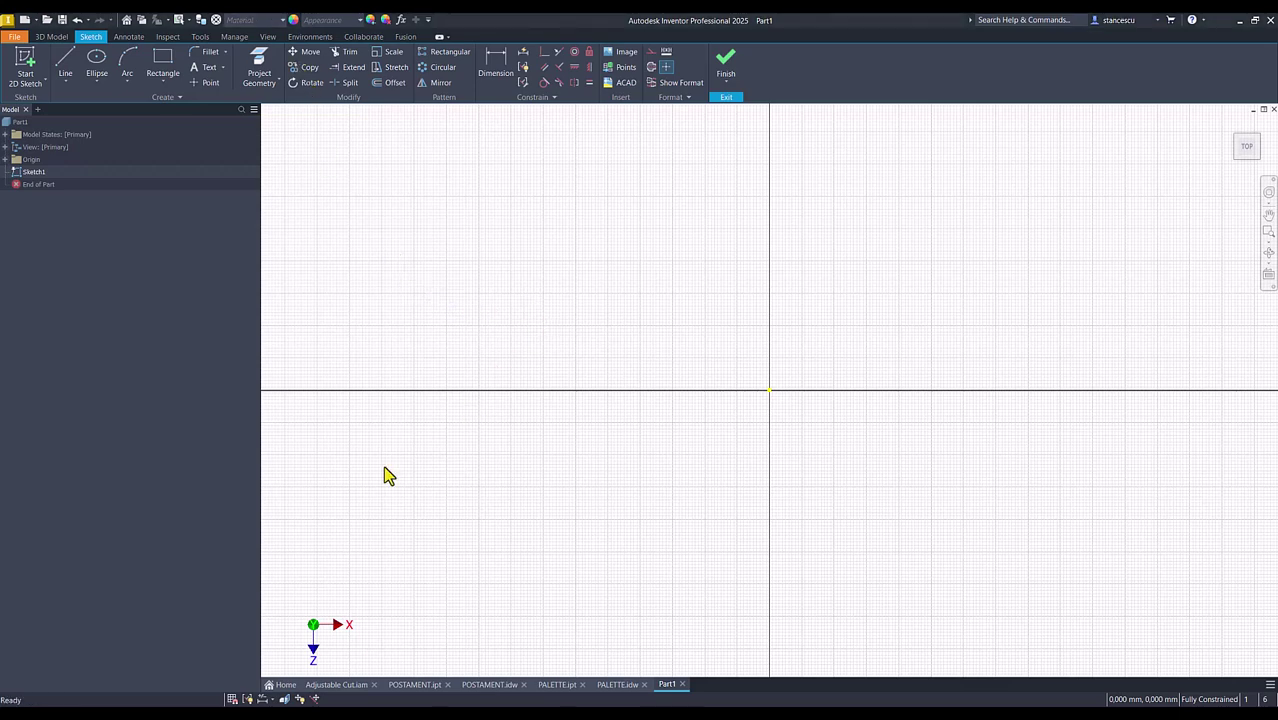
Step: Sketch a 200 mm diameter circle centred on the origin and finish the sketch
click(96, 89)
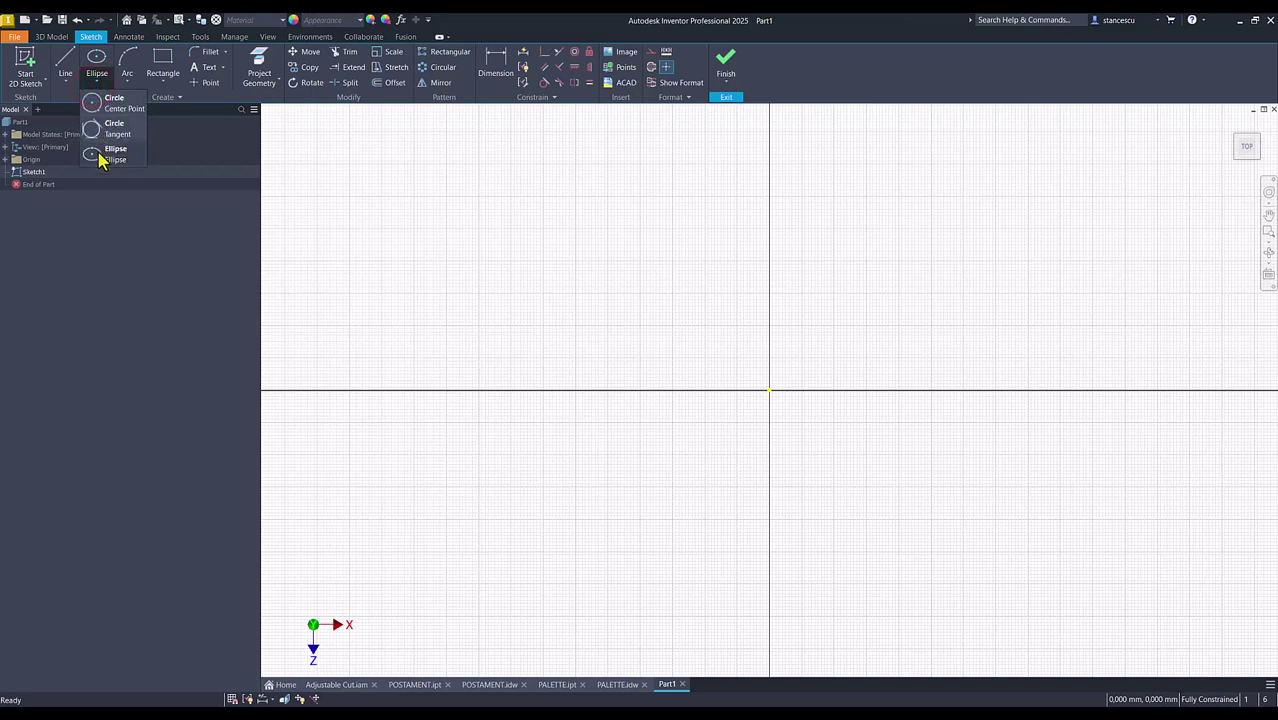
click(106, 100)
click(769, 389)
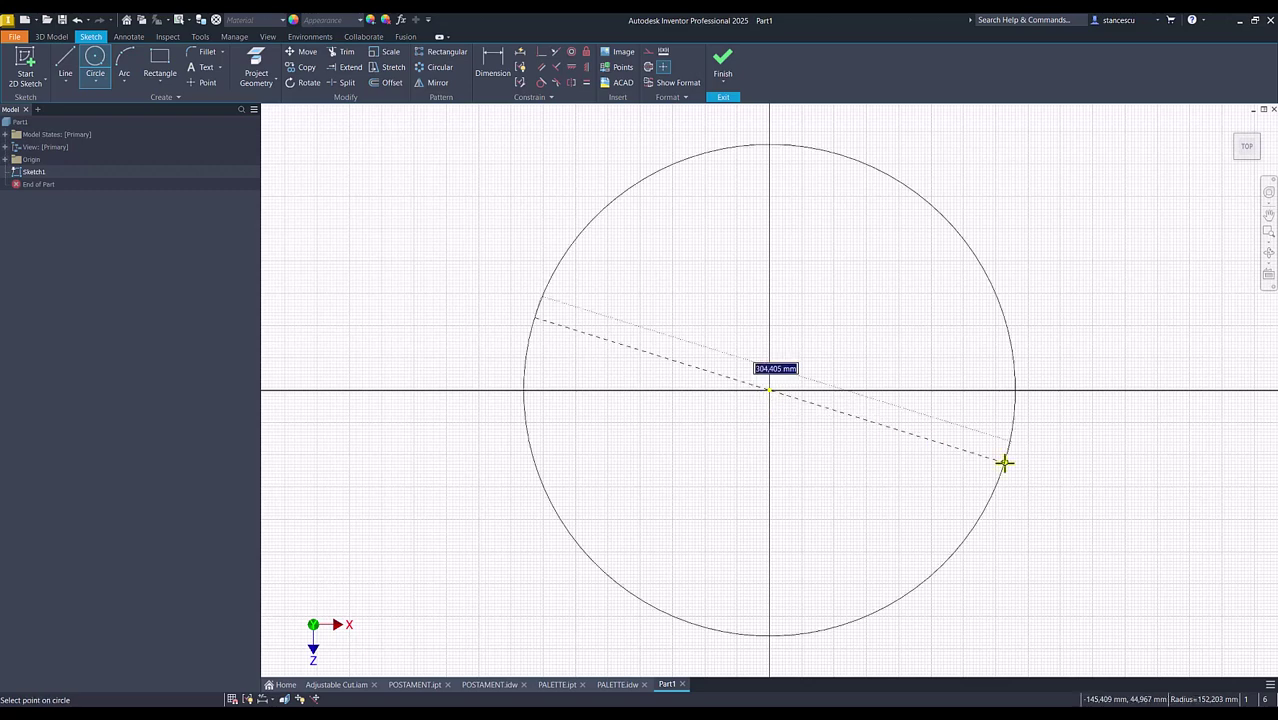
text(200)
key(Return)
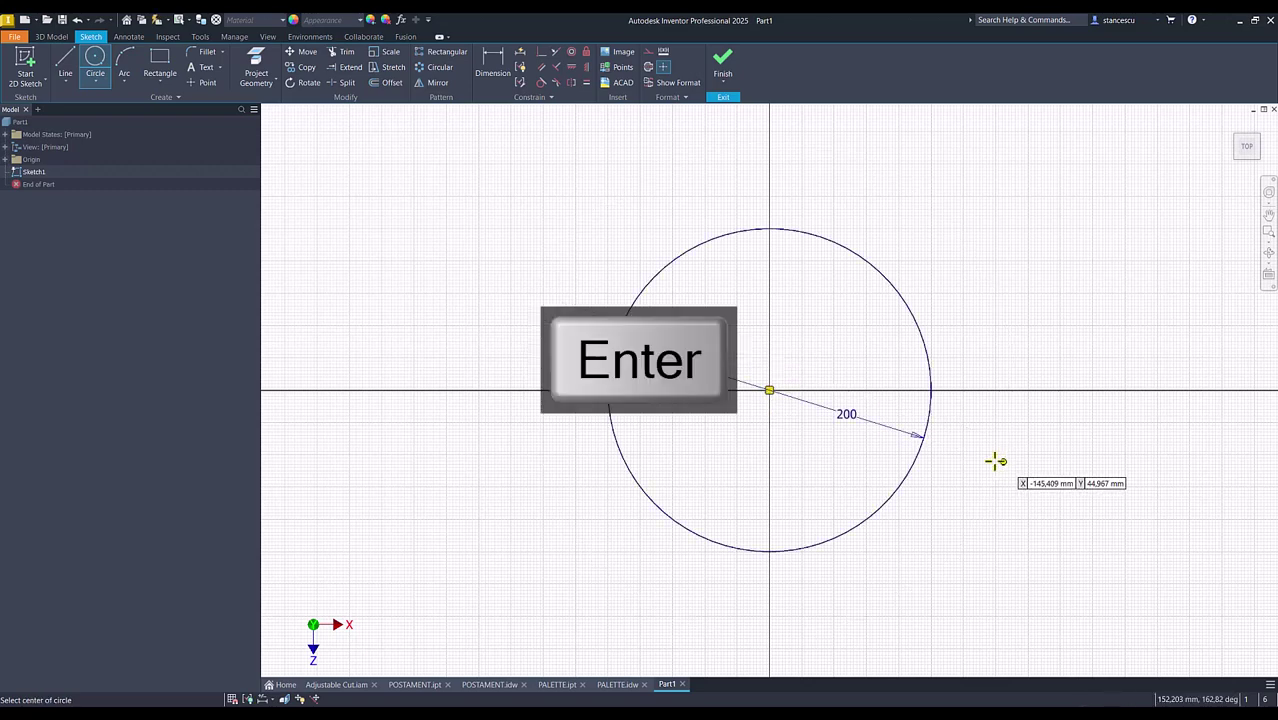
click(724, 64)
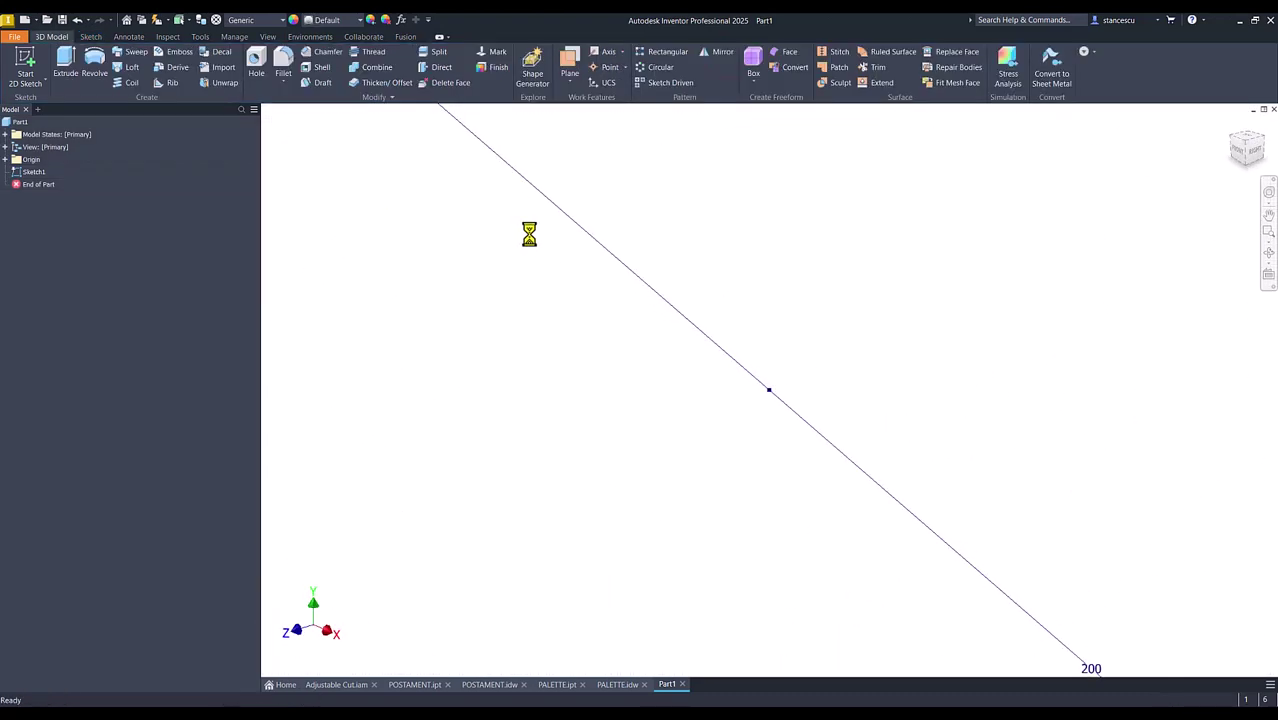
Step: Extrude the circle upward by 5 mm to form the base disc
key(F6)
click(72, 62)
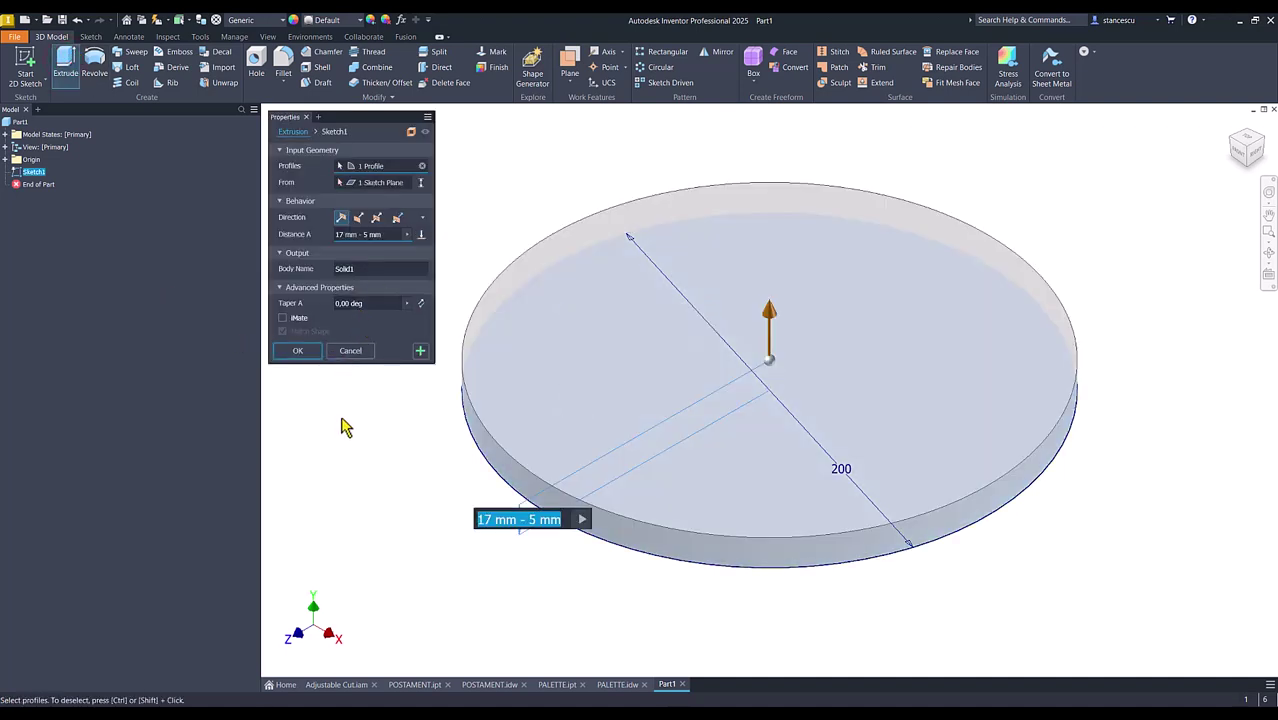
text(5)
click(300, 352)
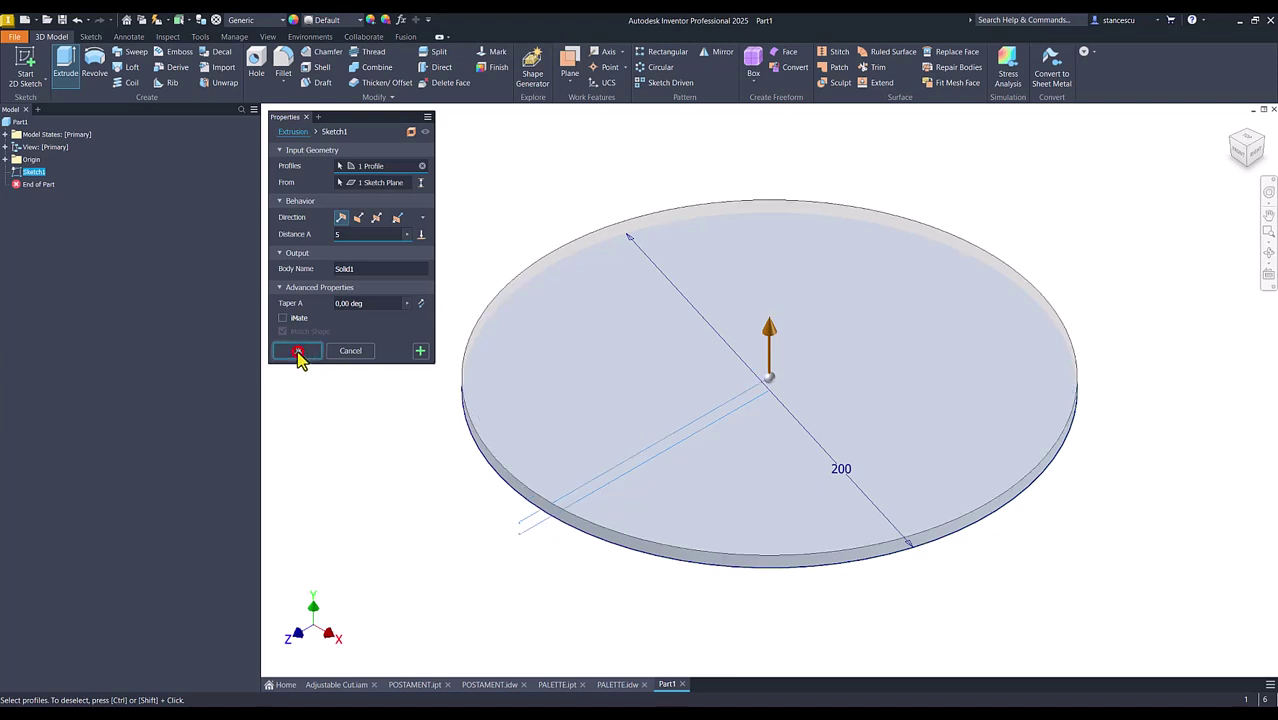
click(331, 371)
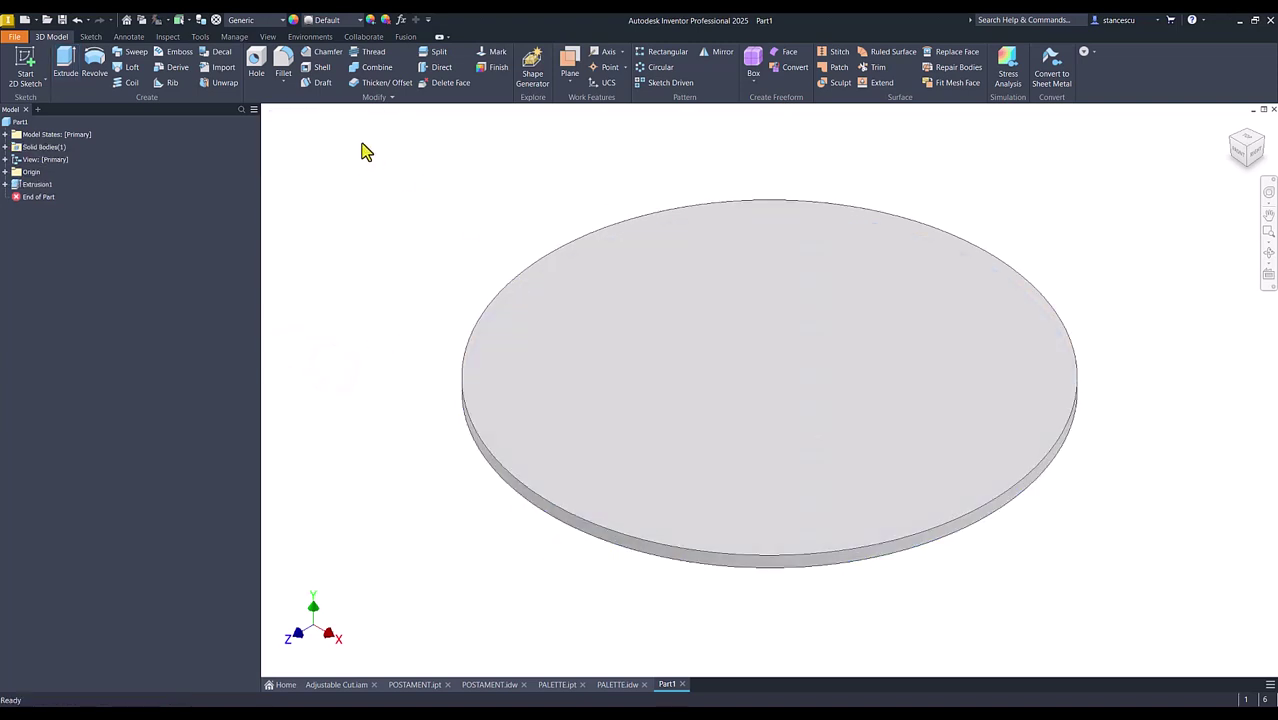
Step: Start a sketch on the disc's top face and draw an ellipse centred on the origin with a horizontal half-axis of about 79 mm
click(729, 299)
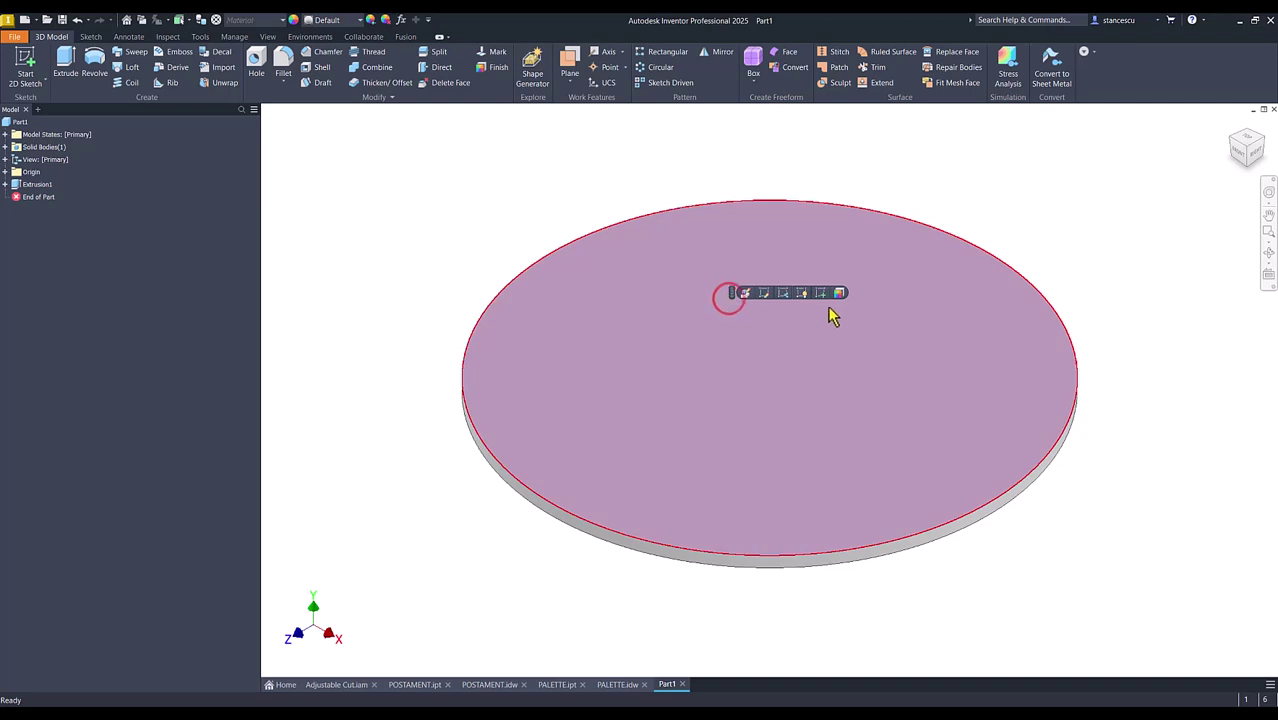
click(820, 293)
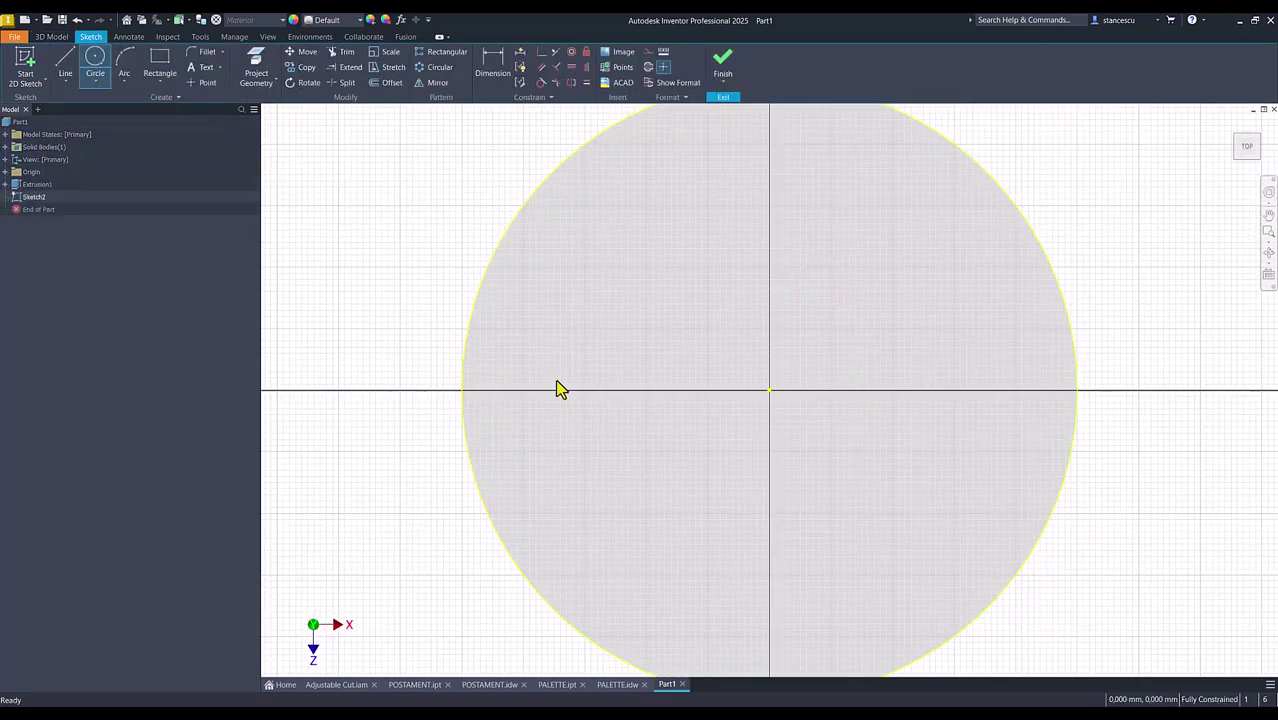
click(95, 82)
click(101, 150)
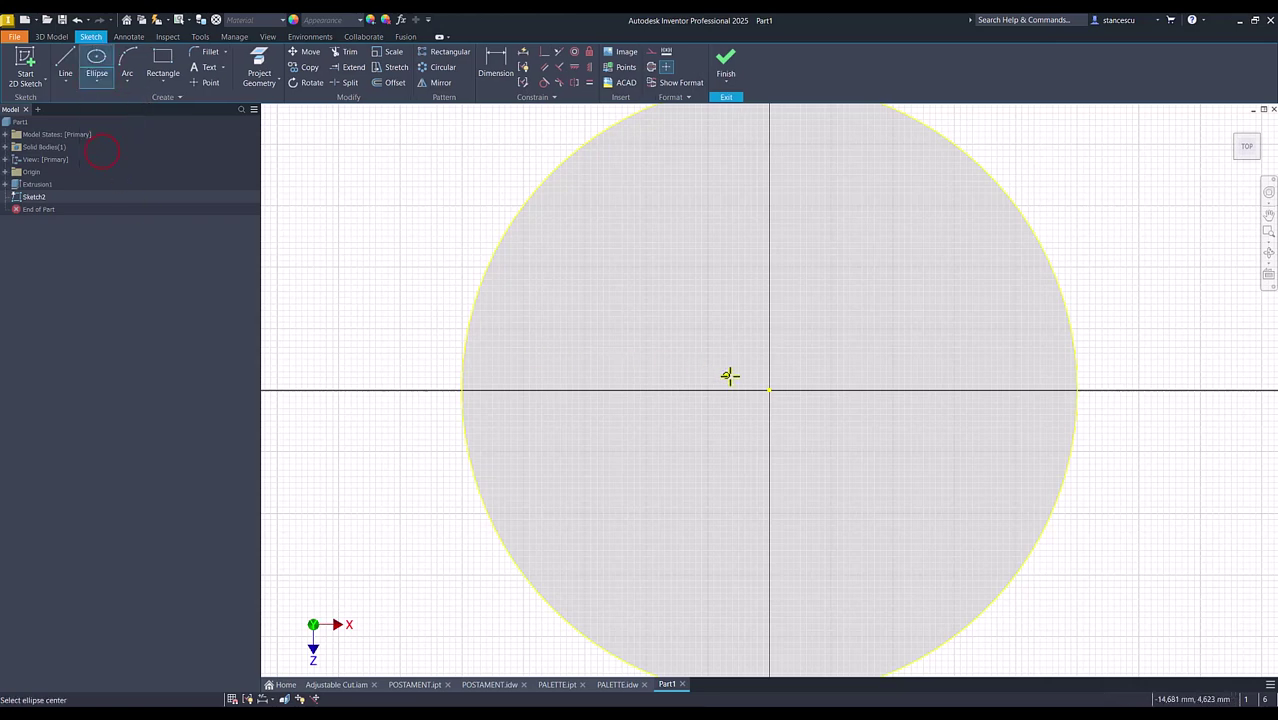
click(769, 390)
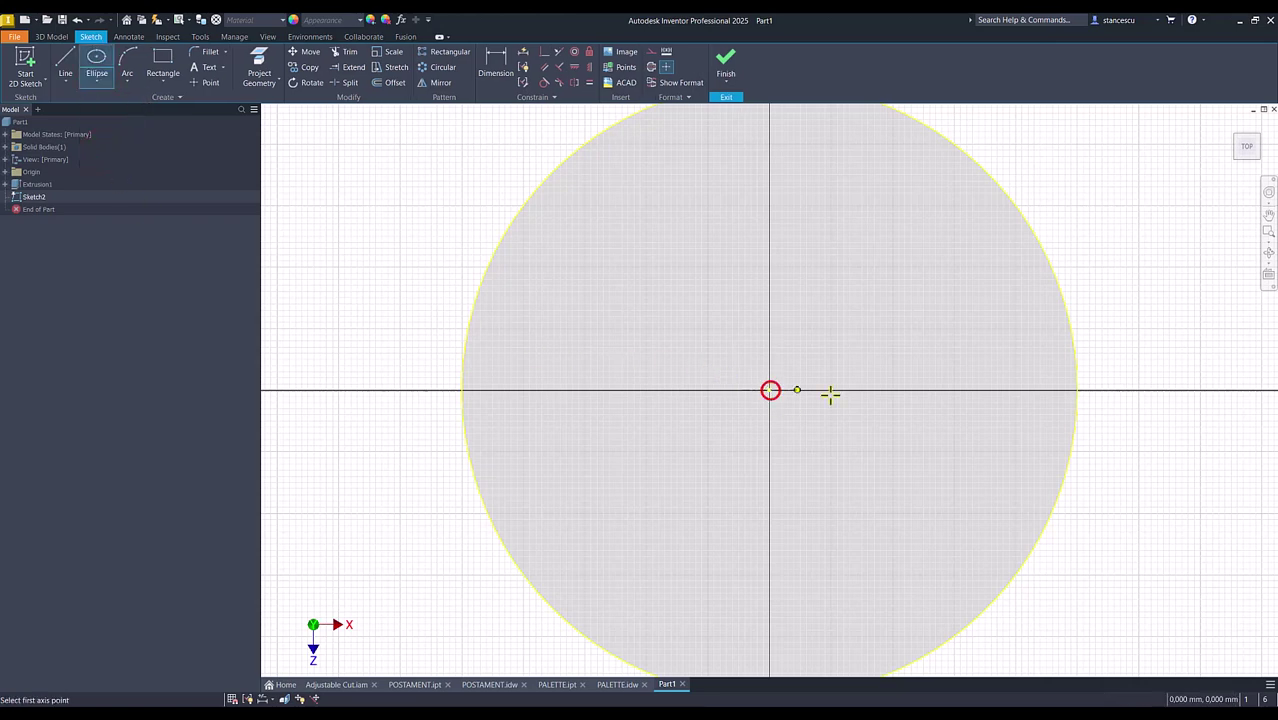
click(1011, 390)
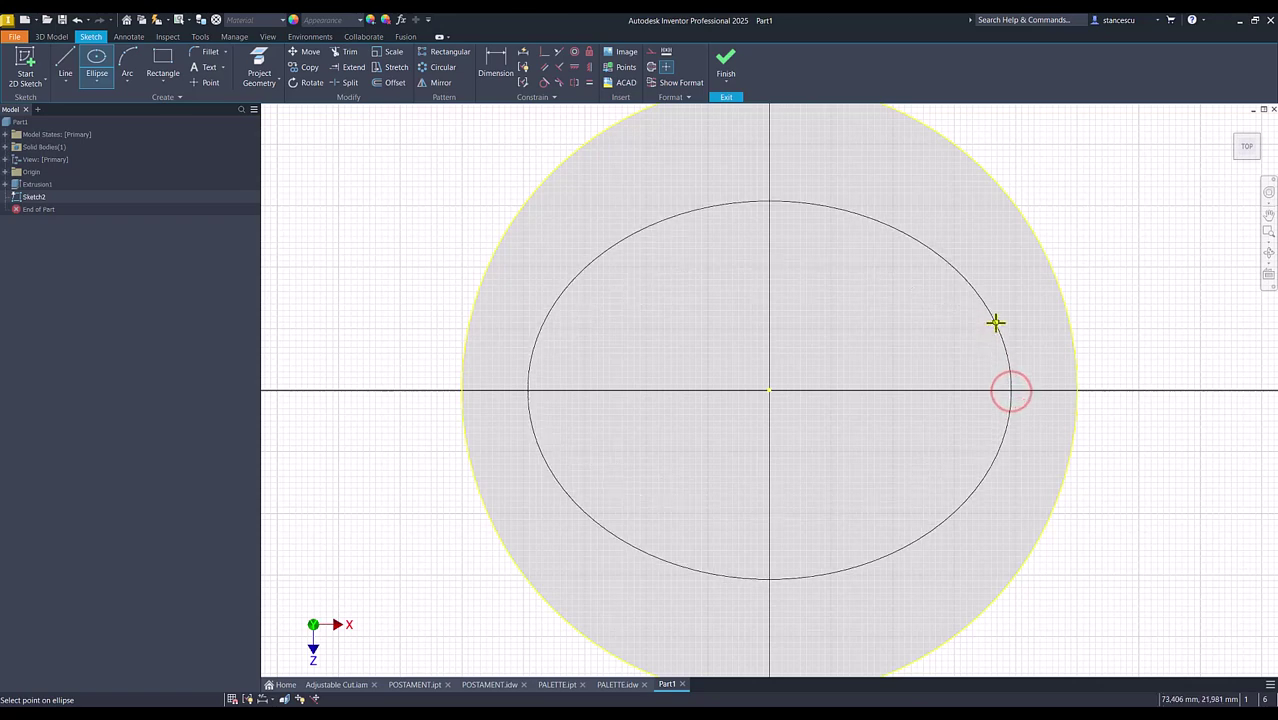
click(994, 326)
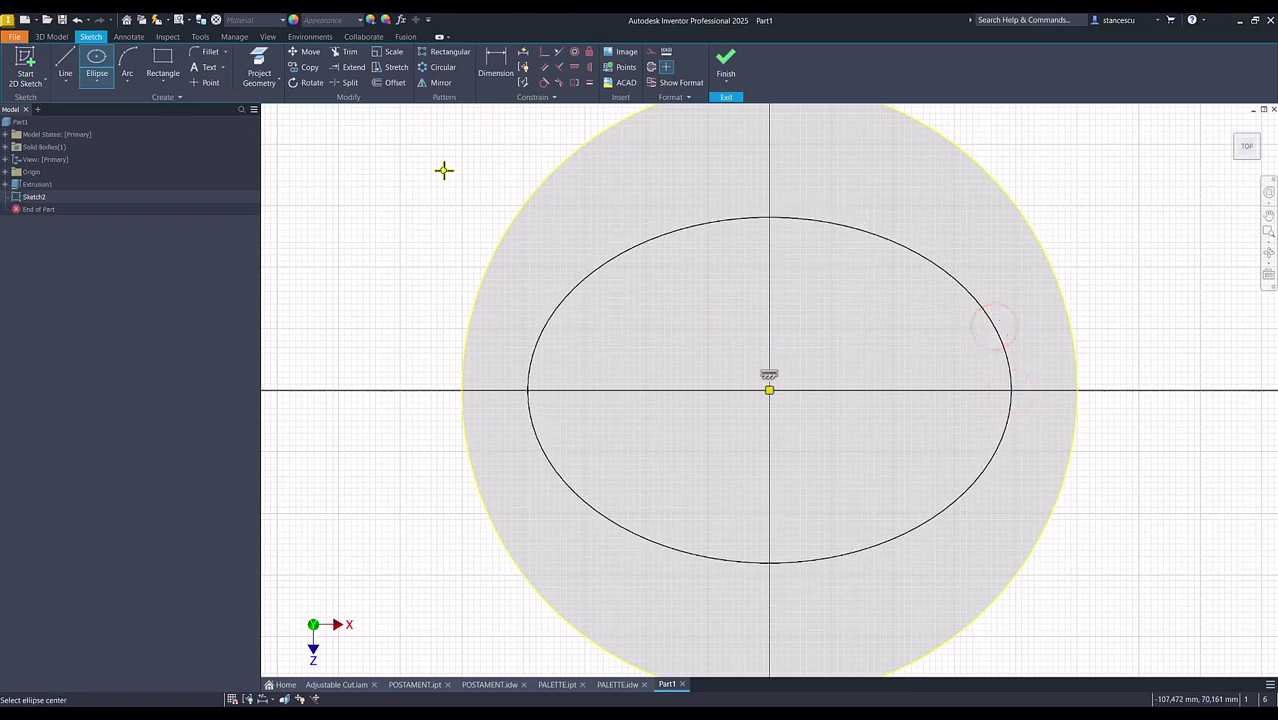
Step: Dimension the ellipse with a horizontal half-axis of 86 mm and a vertical half-axis of 60 mm
click(497, 63)
click(890, 240)
click(894, 193)
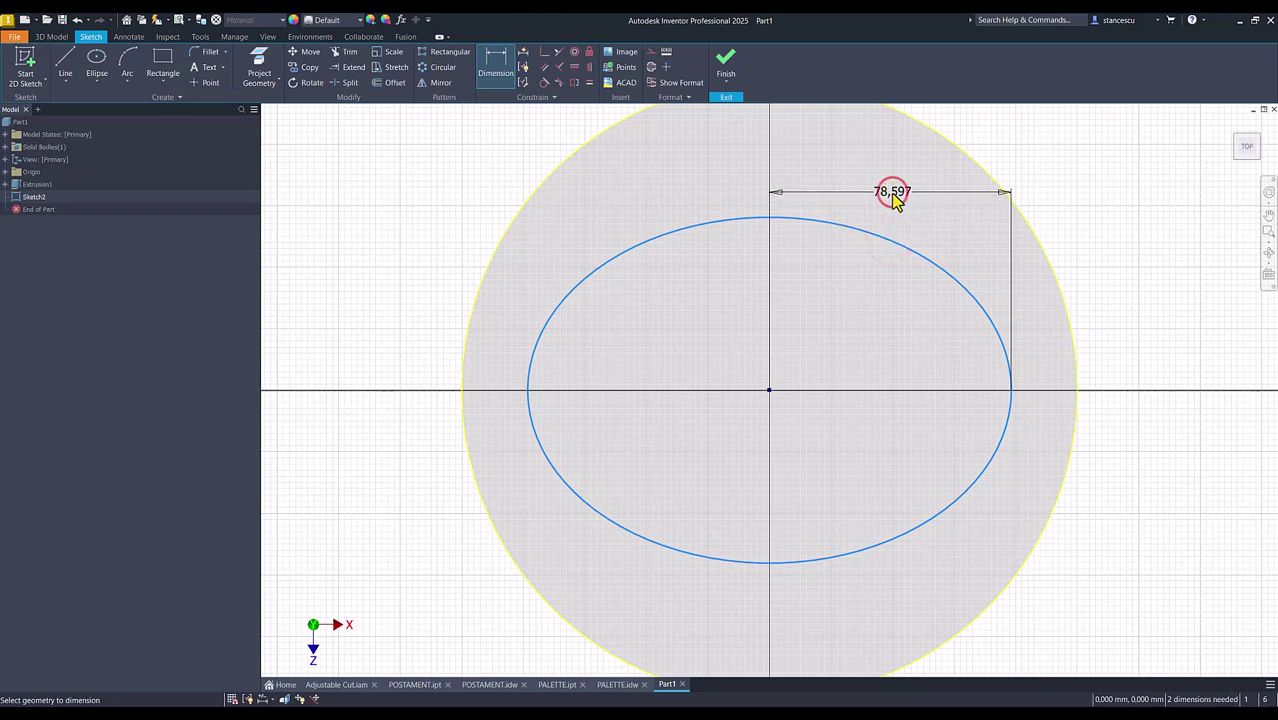
key(Return)
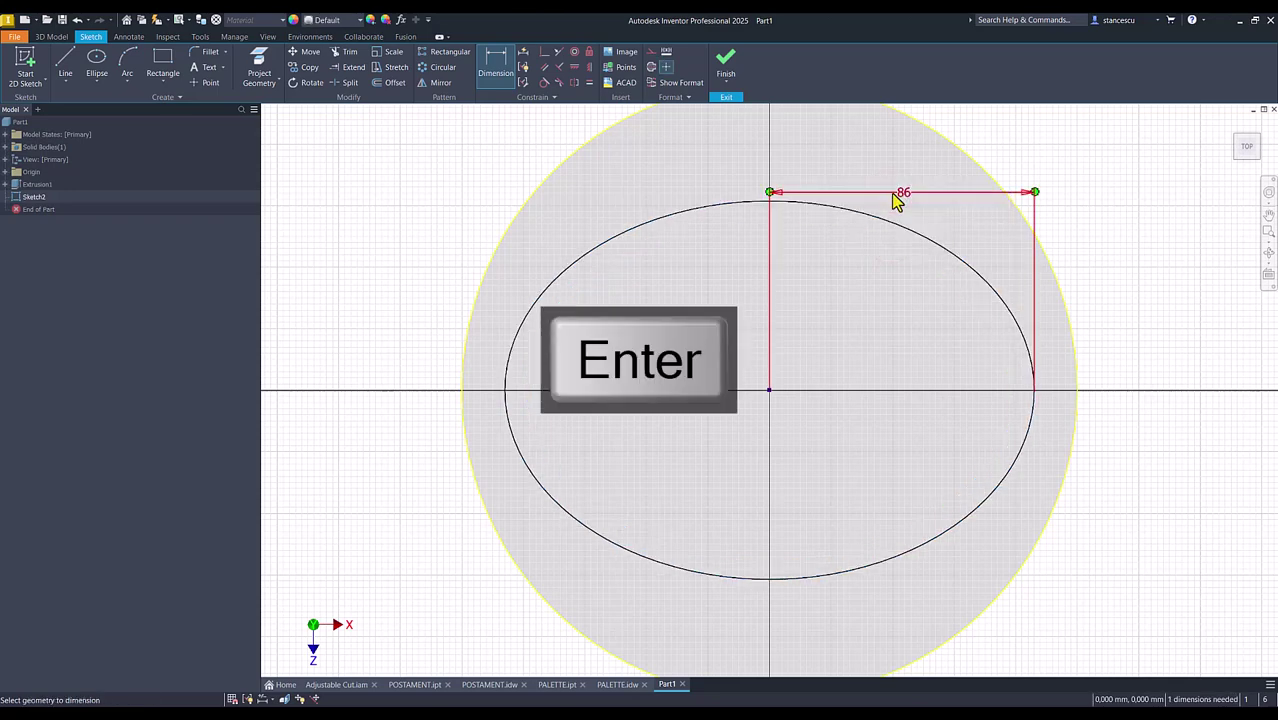
click(988, 281)
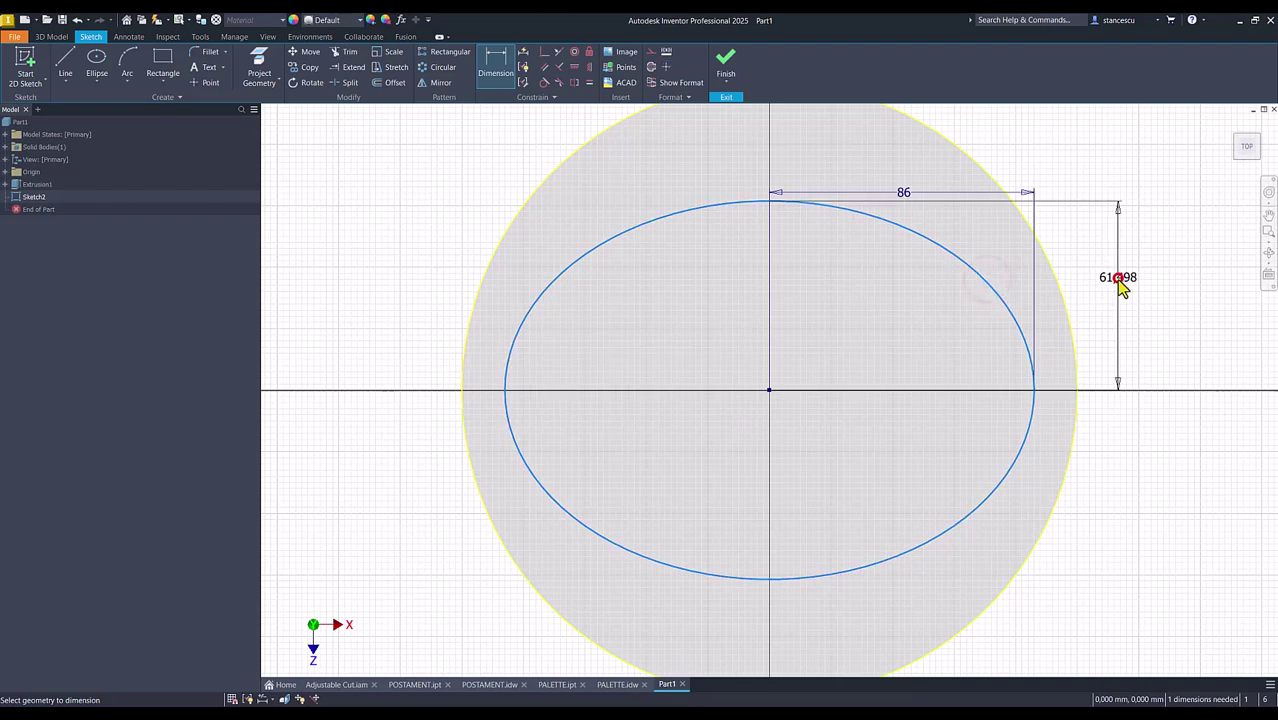
click(1118, 280)
text(60)
key(Return)
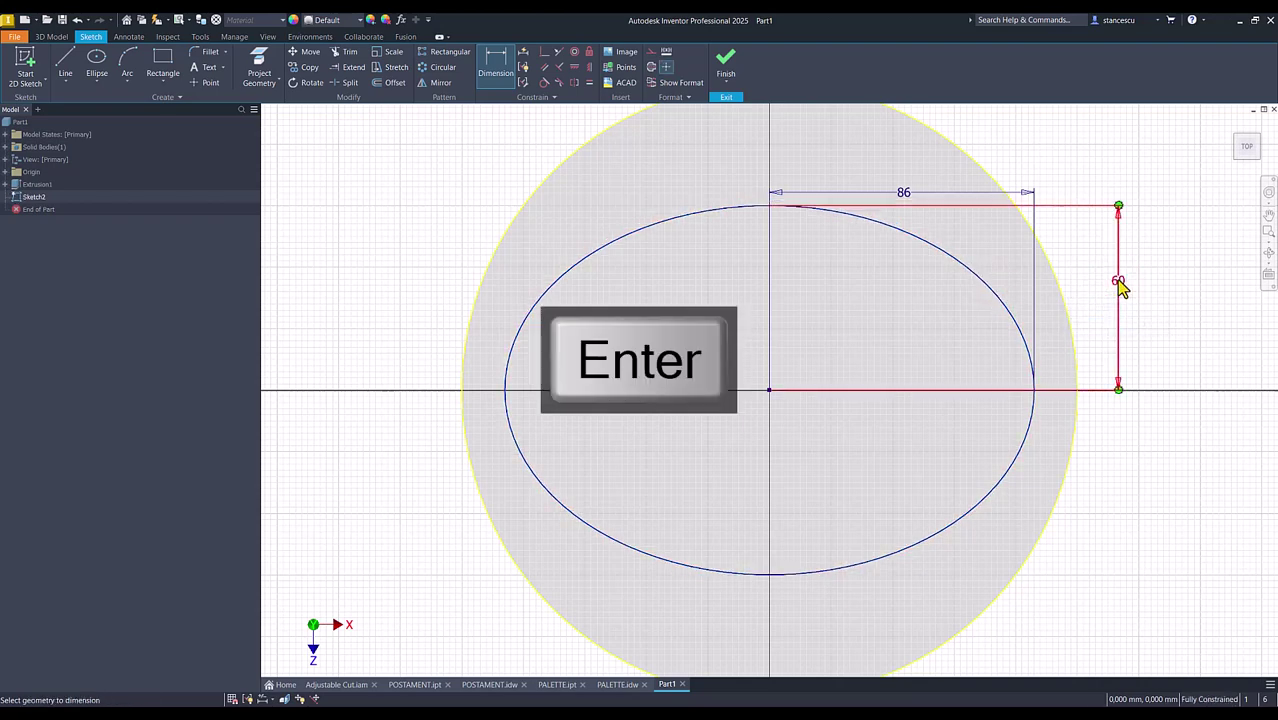
key(Escape)
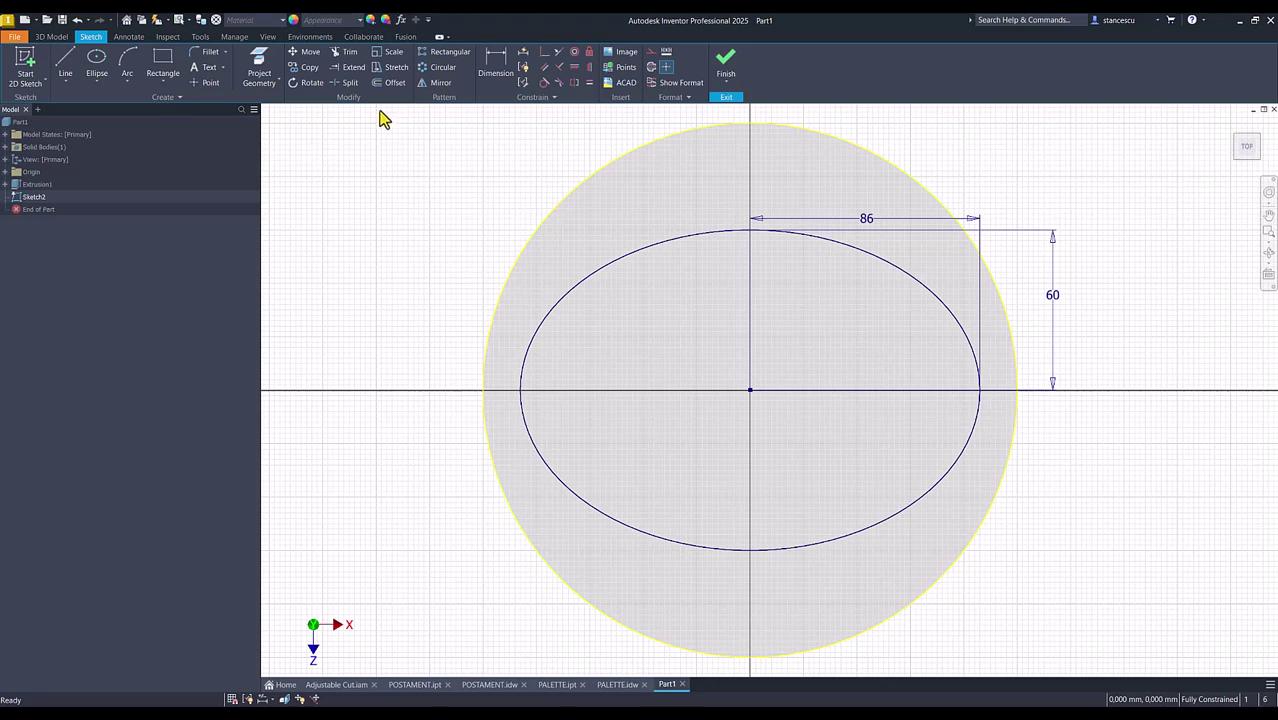
Step: Offset the ellipse inward by 6 mm and finish the sketch
click(395, 84)
click(606, 274)
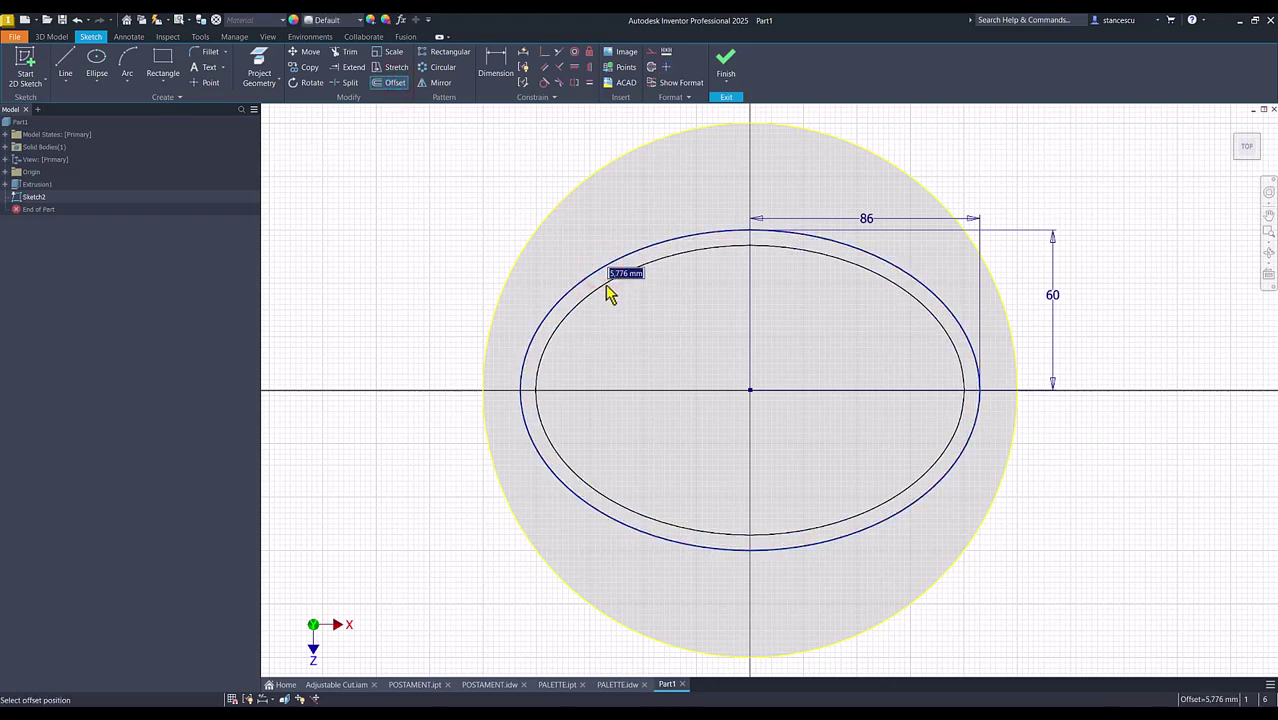
key(Return)
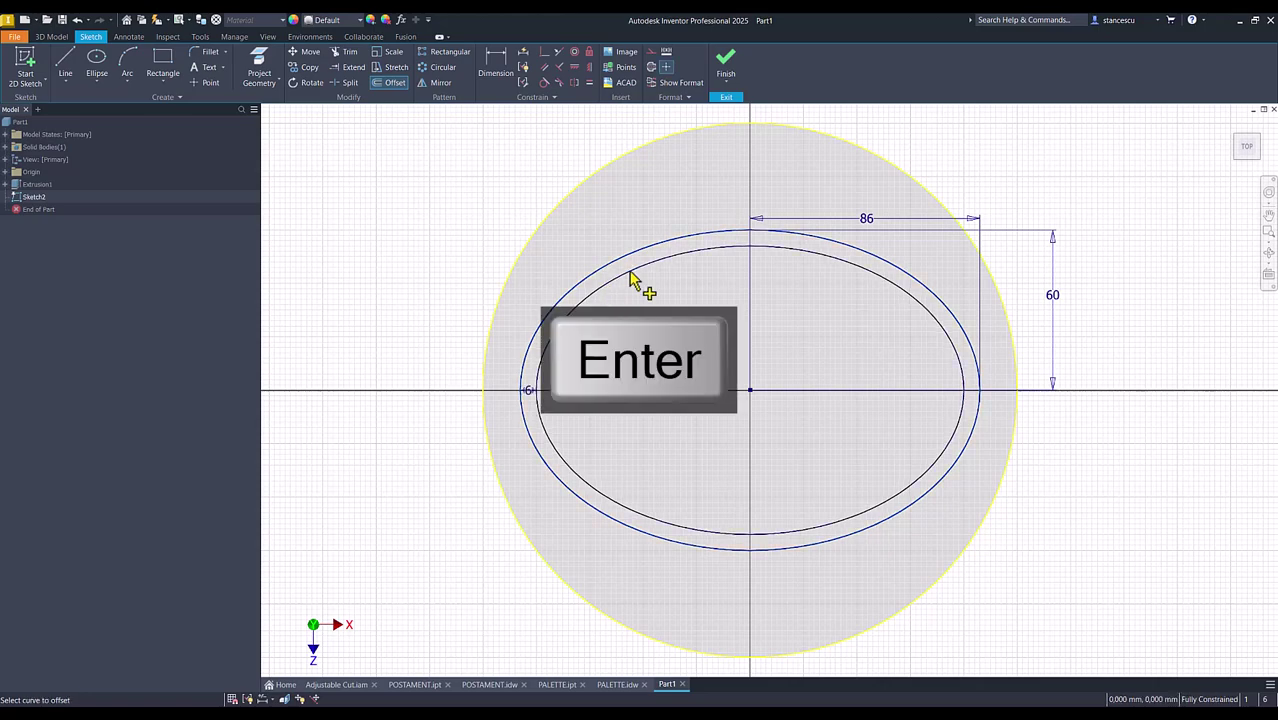
click(726, 62)
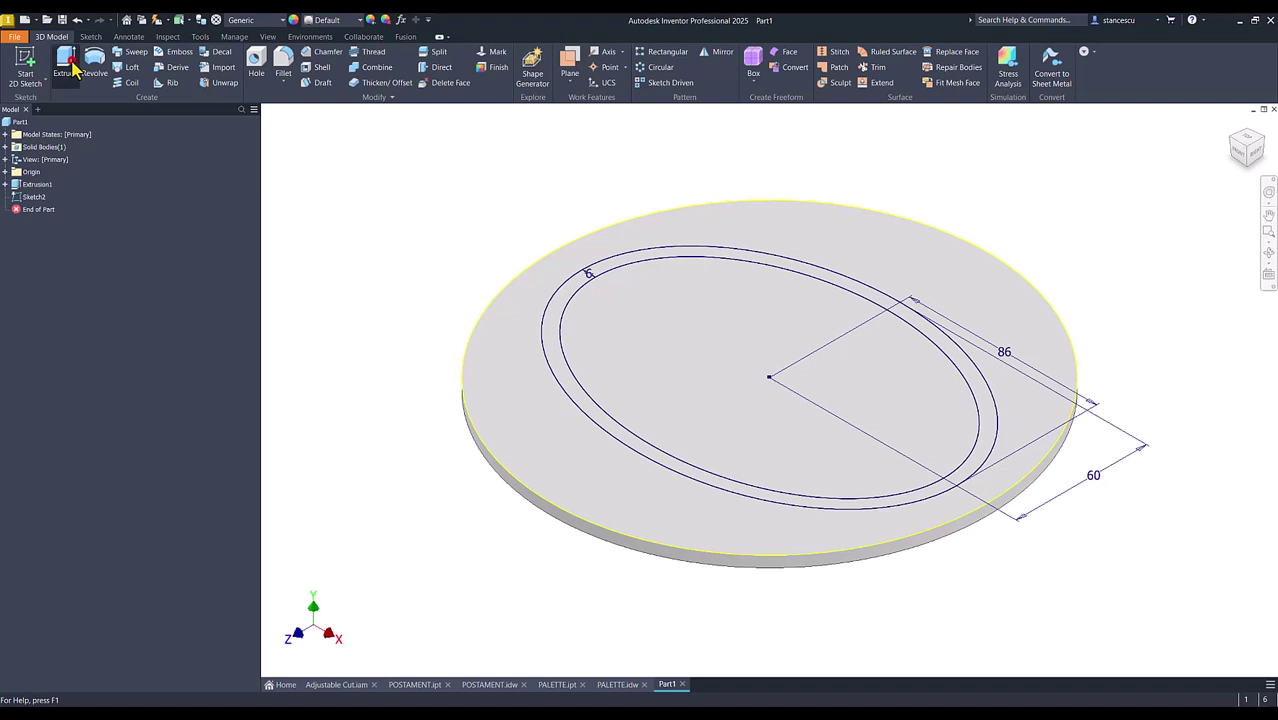
Step: Extrude the ring between the two ellipses upward by 17-5 mm, joined to the base disc
click(73, 66)
click(551, 318)
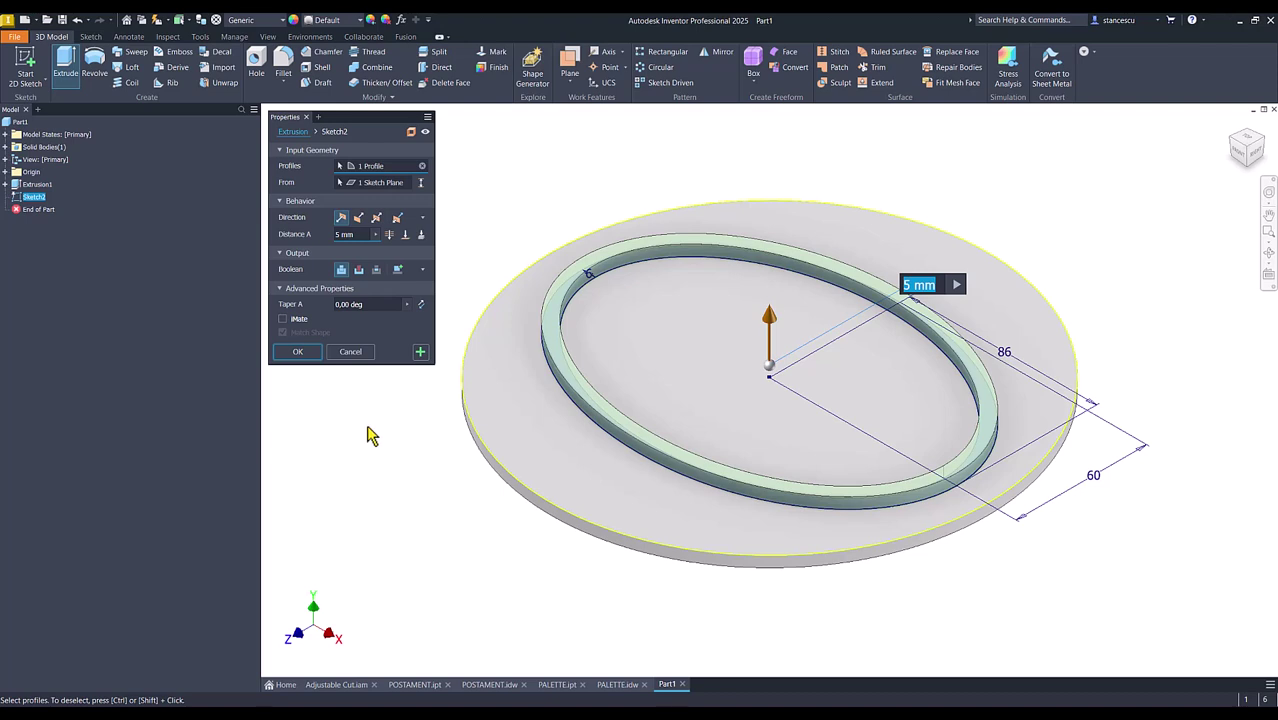
text(17-5)
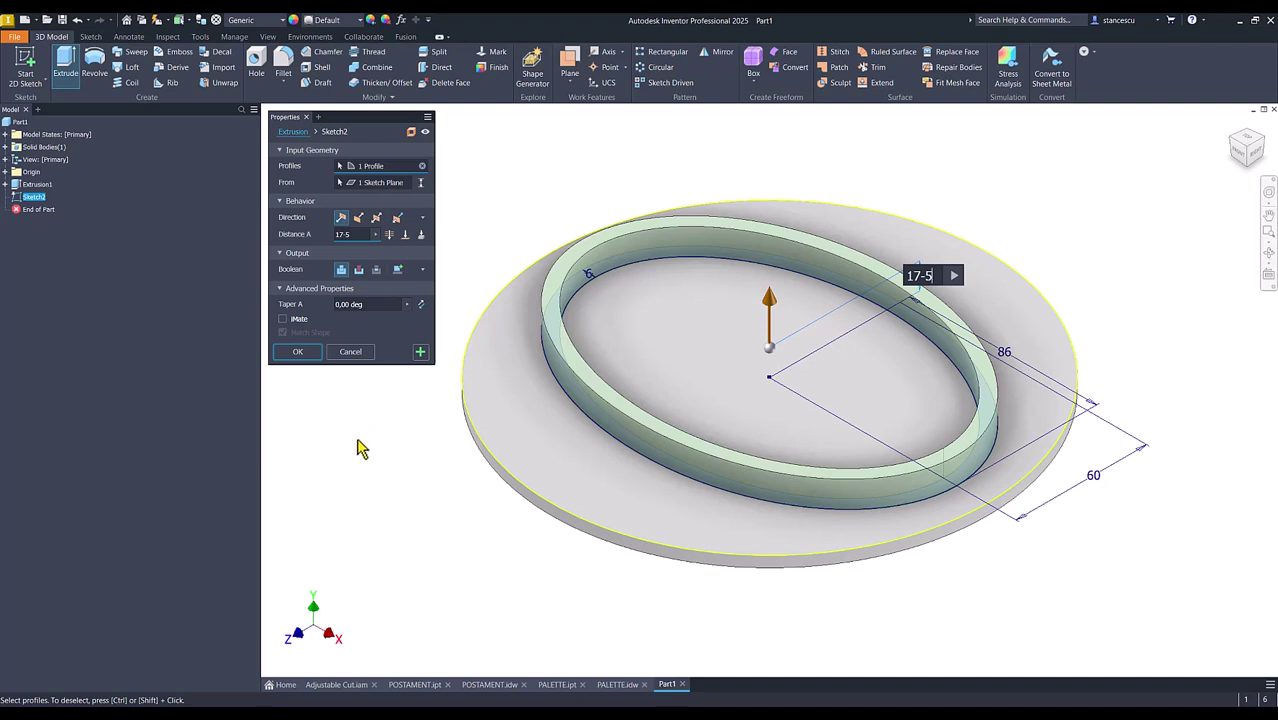
click(298, 352)
click(357, 400)
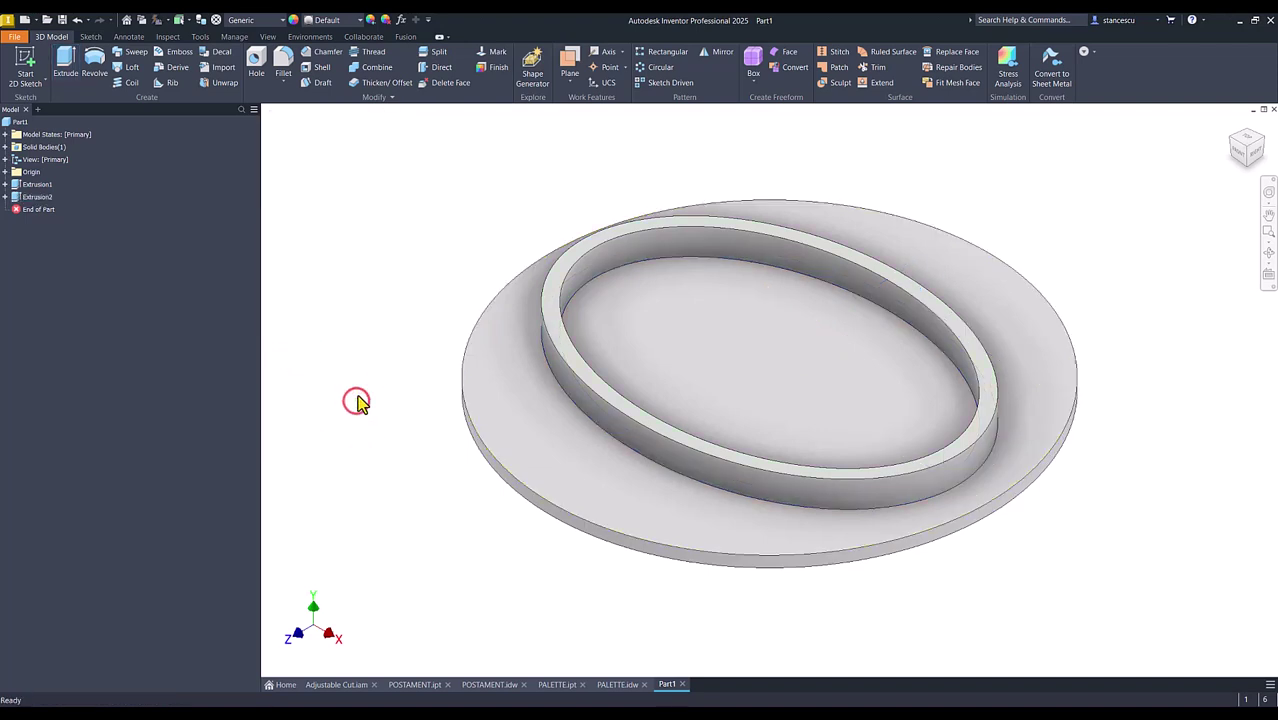
Step: Assign the Stainless Steel material to the part and give the elliptical rim's top face the Red appearance
click(242, 20)
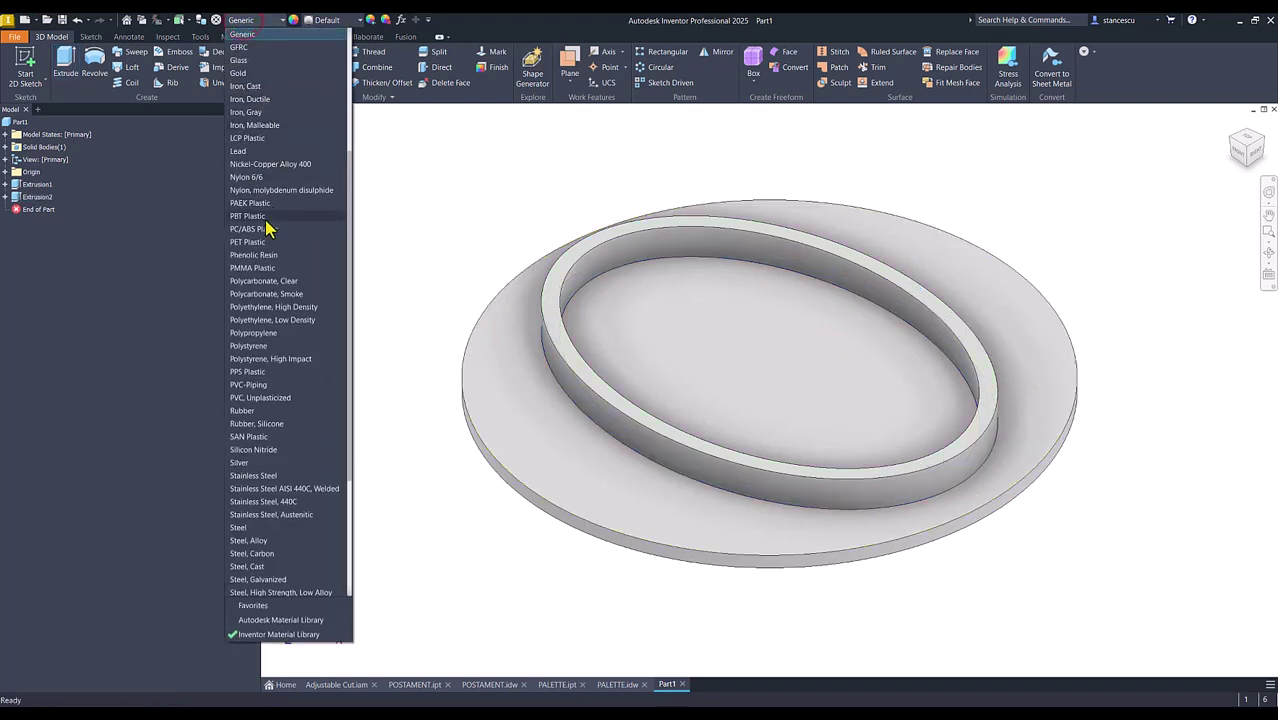
click(258, 478)
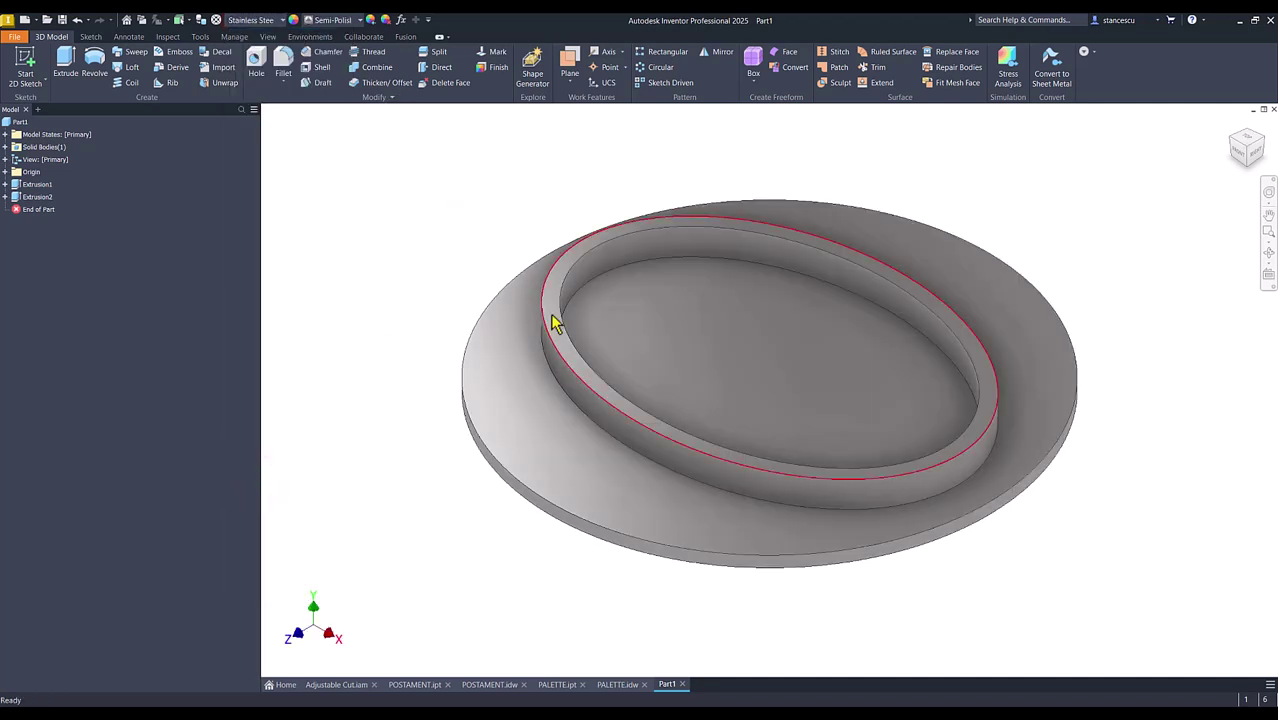
click(548, 316)
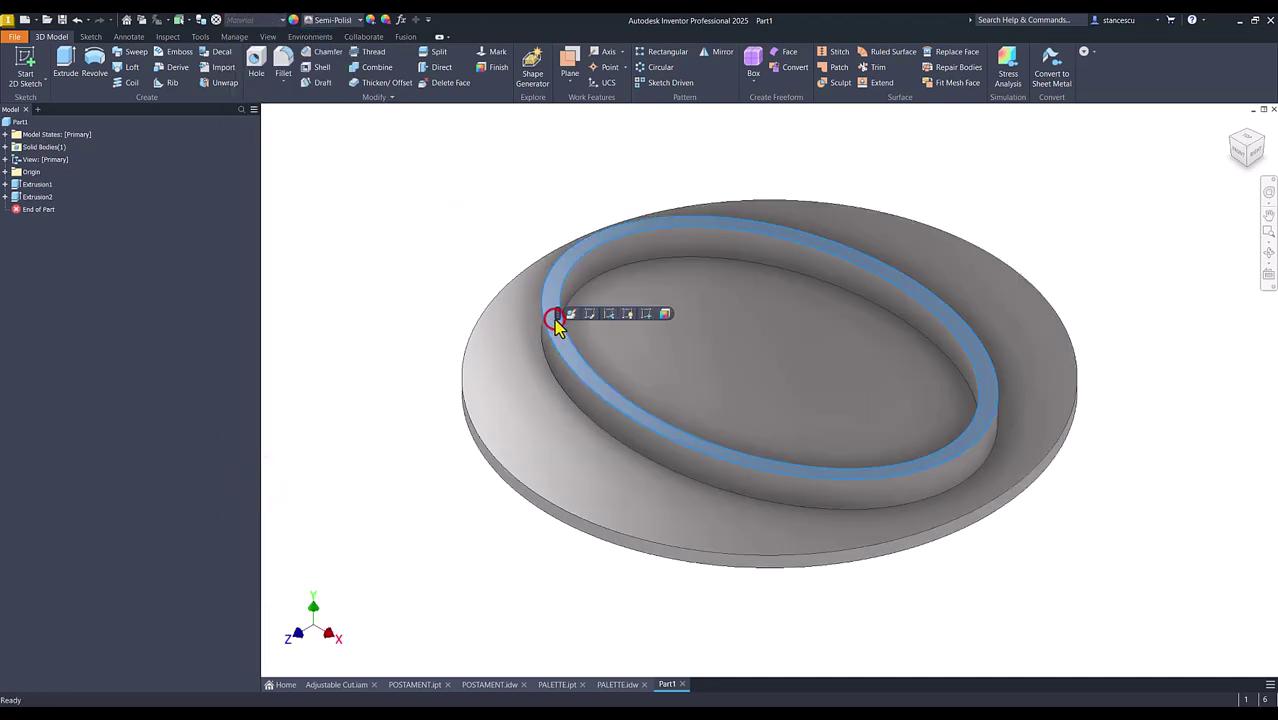
click(337, 21)
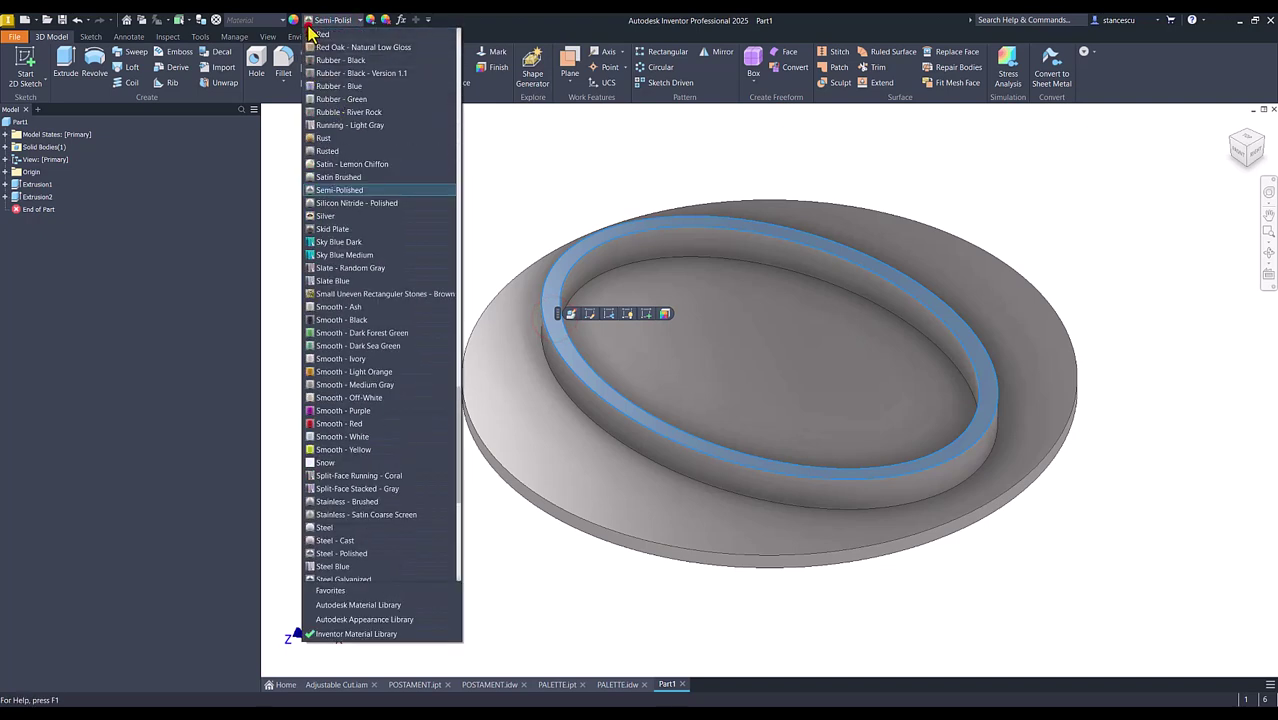
click(312, 32)
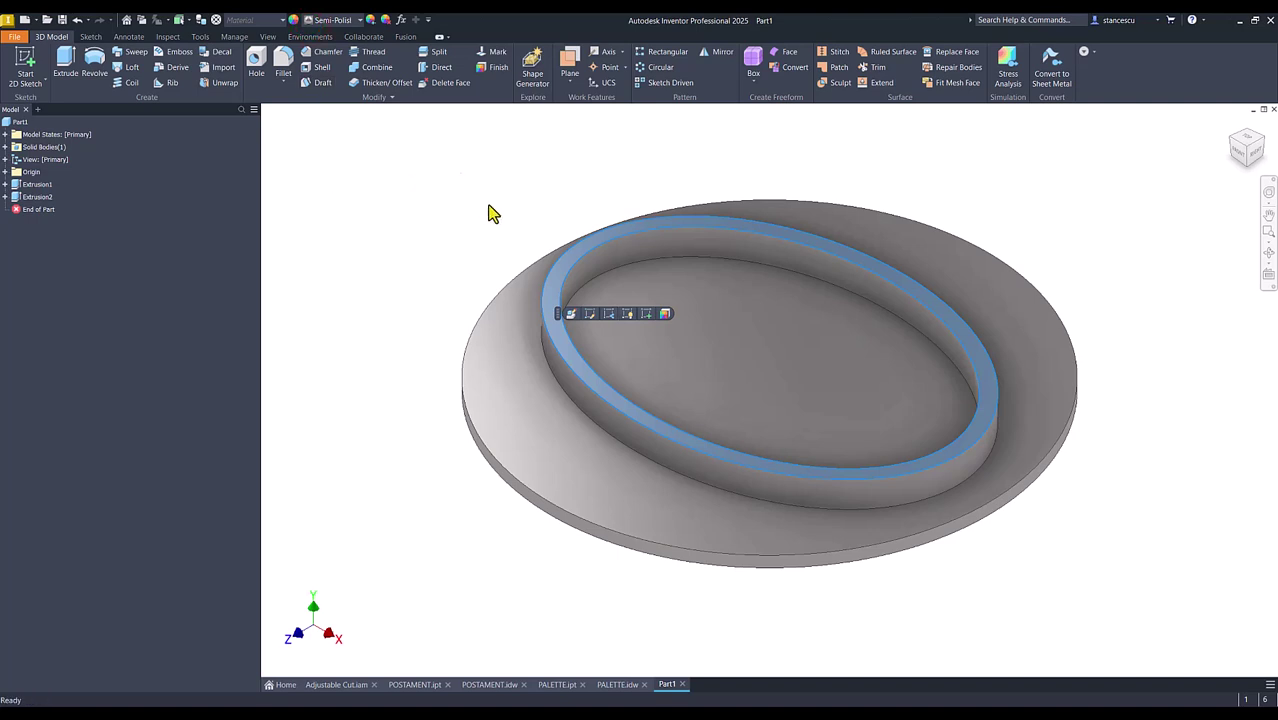
click(341, 21)
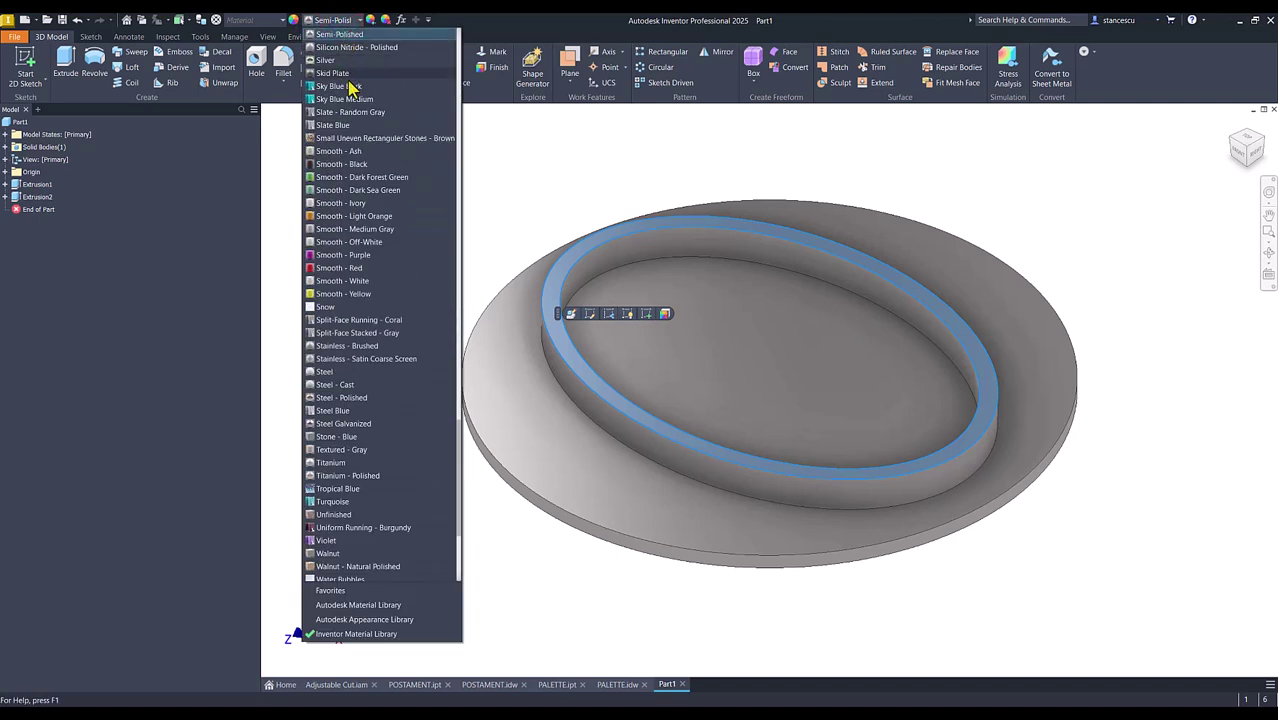
scroll(363, 110, up, 4)
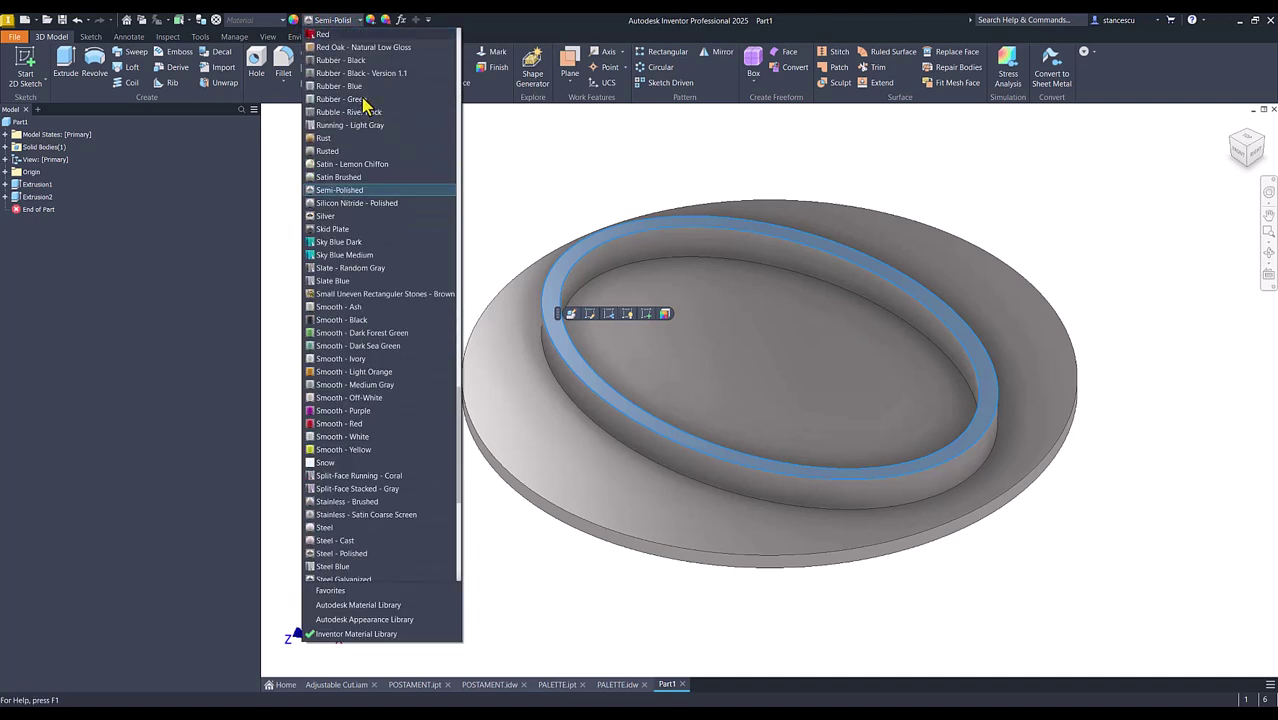
click(320, 35)
click(340, 187)
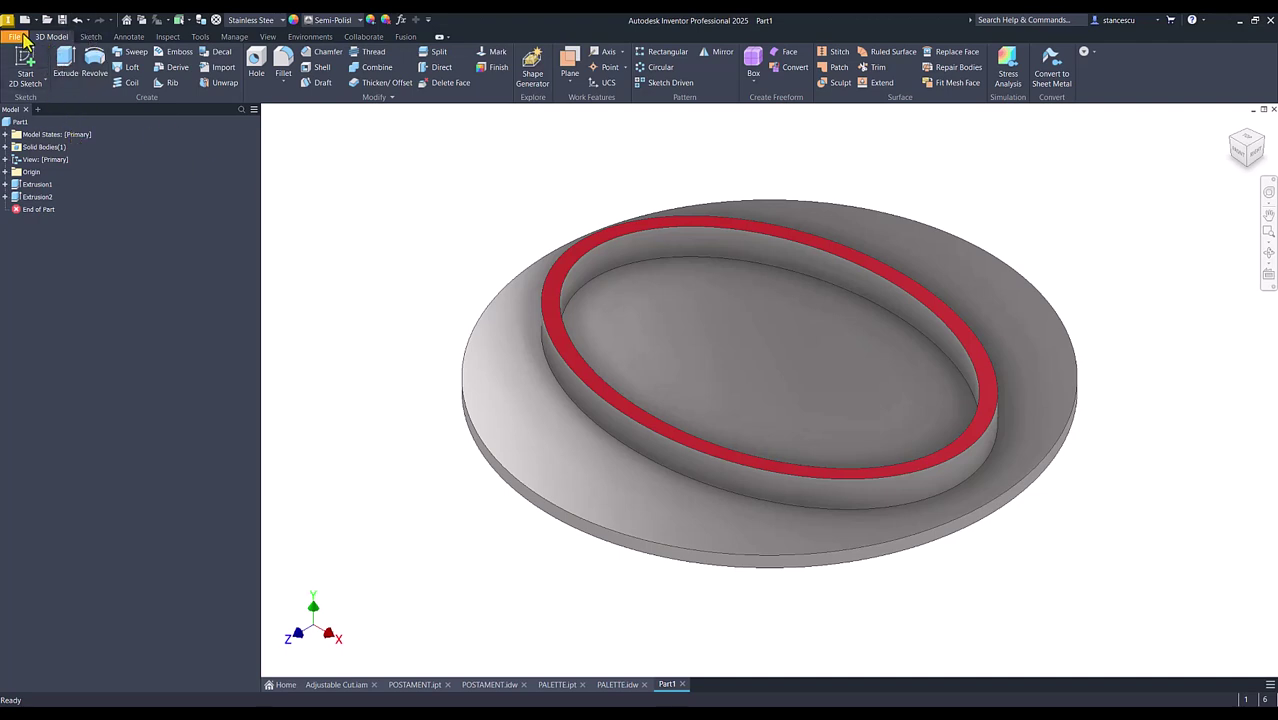
Step: Save the part under the file name PO in the tutorial folder
click(61, 20)
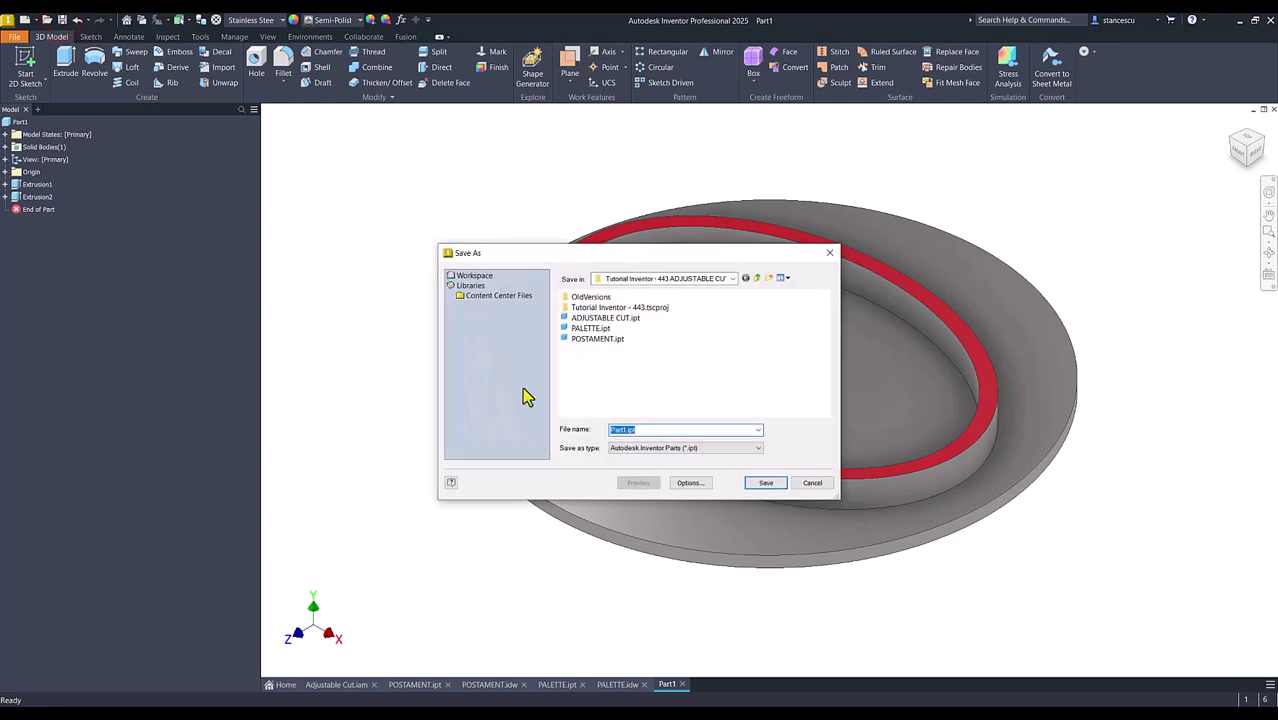
text(PO)
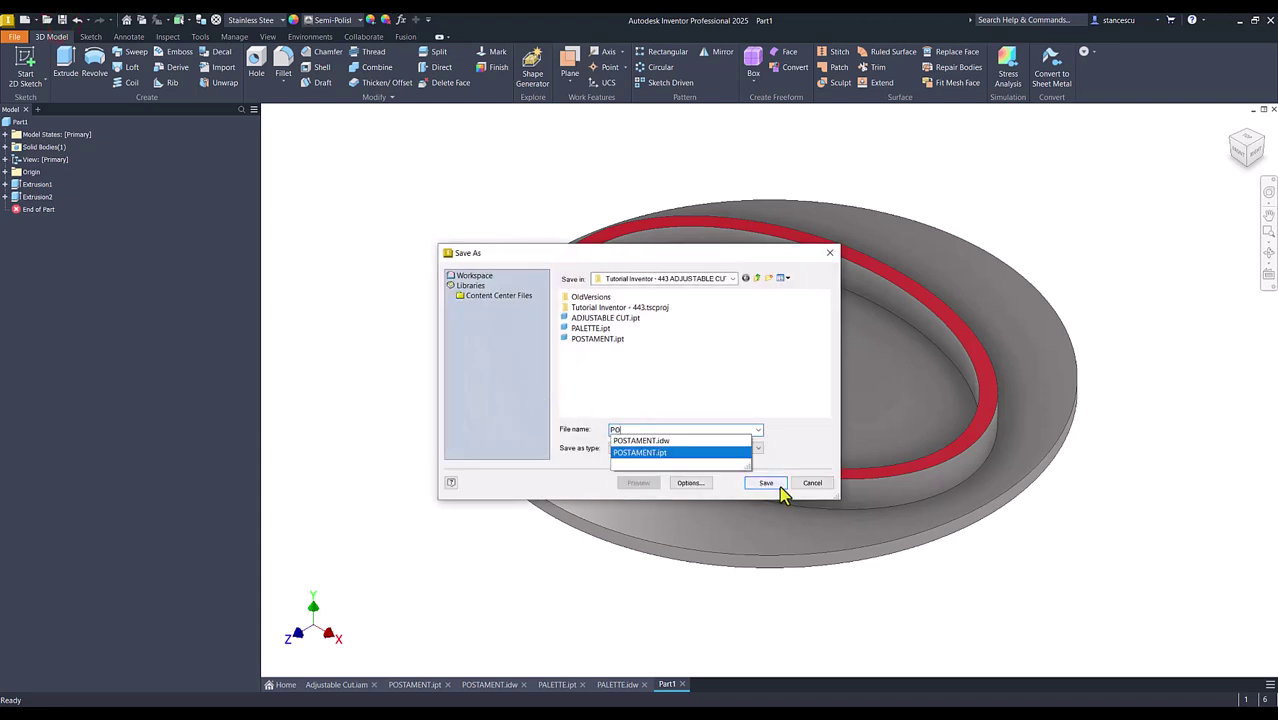
click(765, 484)
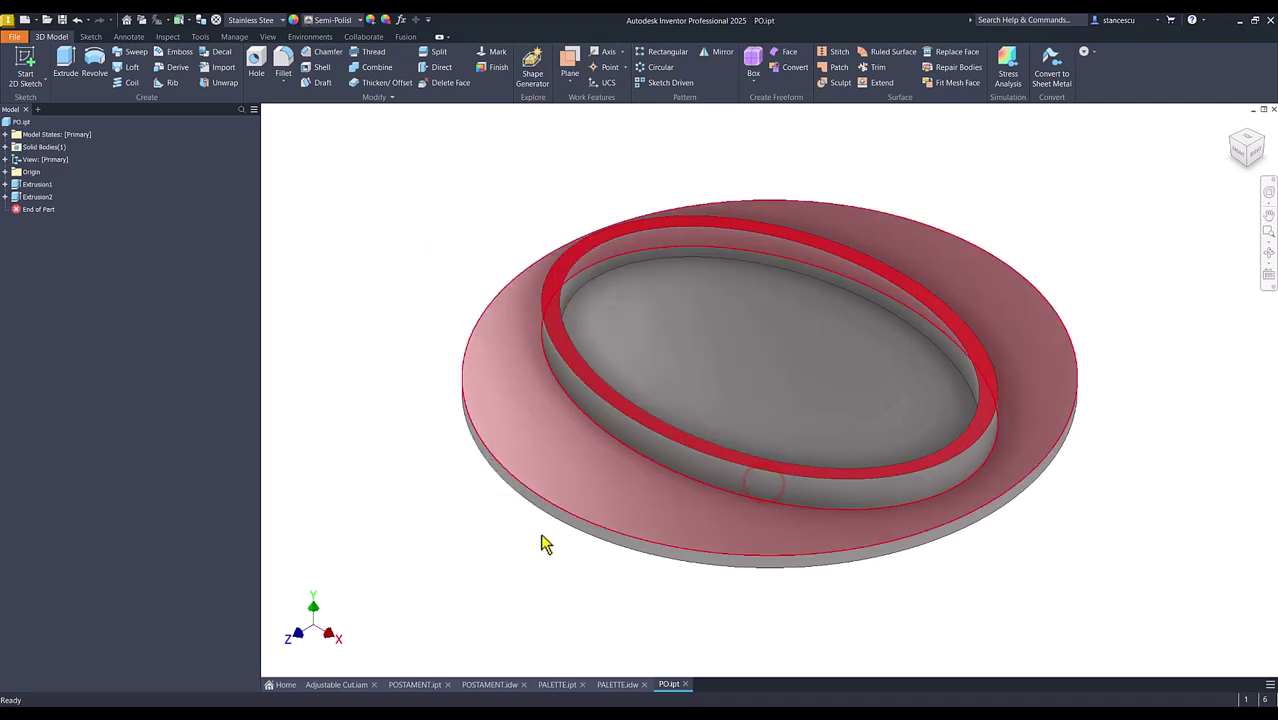
Step: Consult the PALETTE drawing for the palette dimensions and create a new part from the Standard (mm).ipt template
click(617, 685)
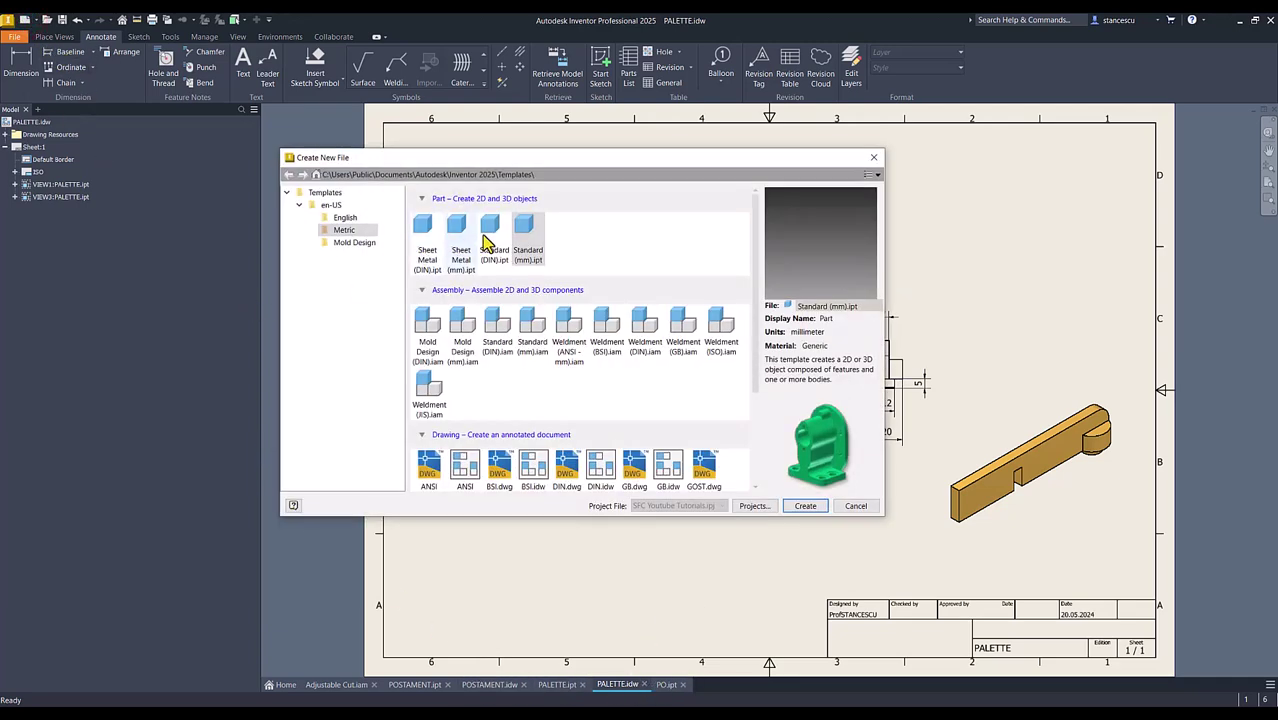
double_click(523, 236)
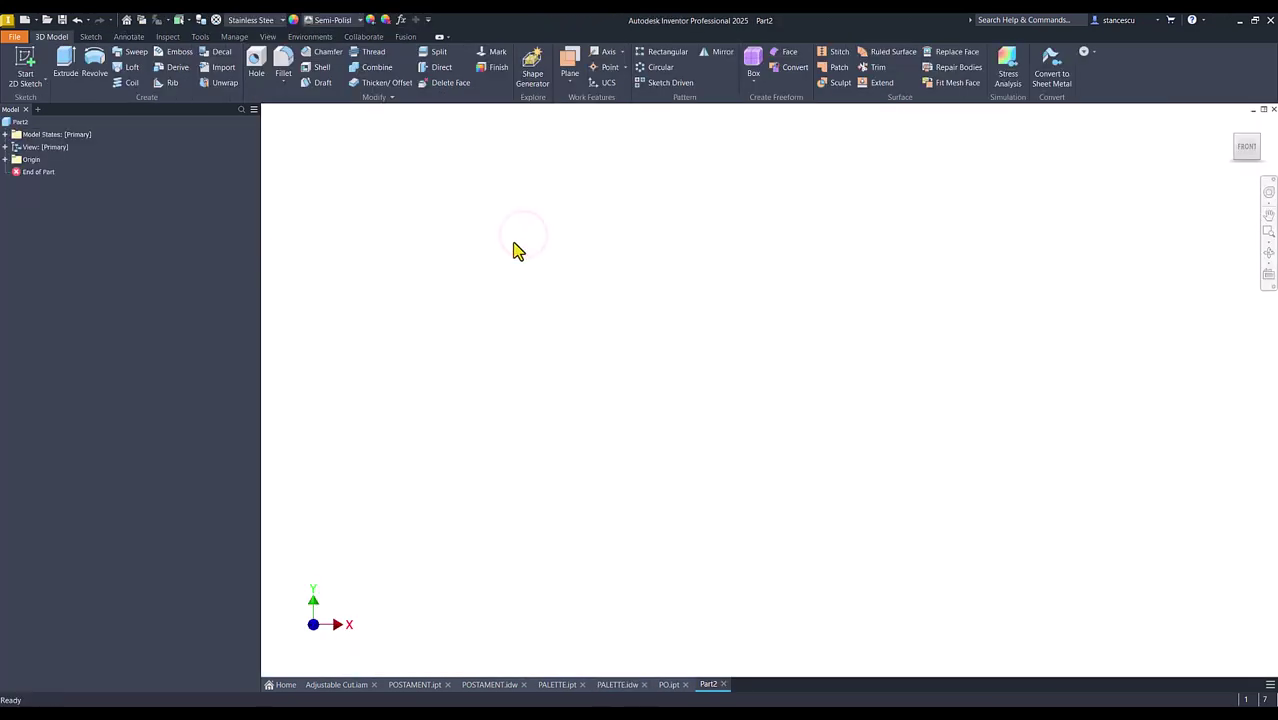
Step: On the XY plane, sketch a closed stepped half-profile against the vertical axis, wider above the origin level and narrower below it
click(22, 64)
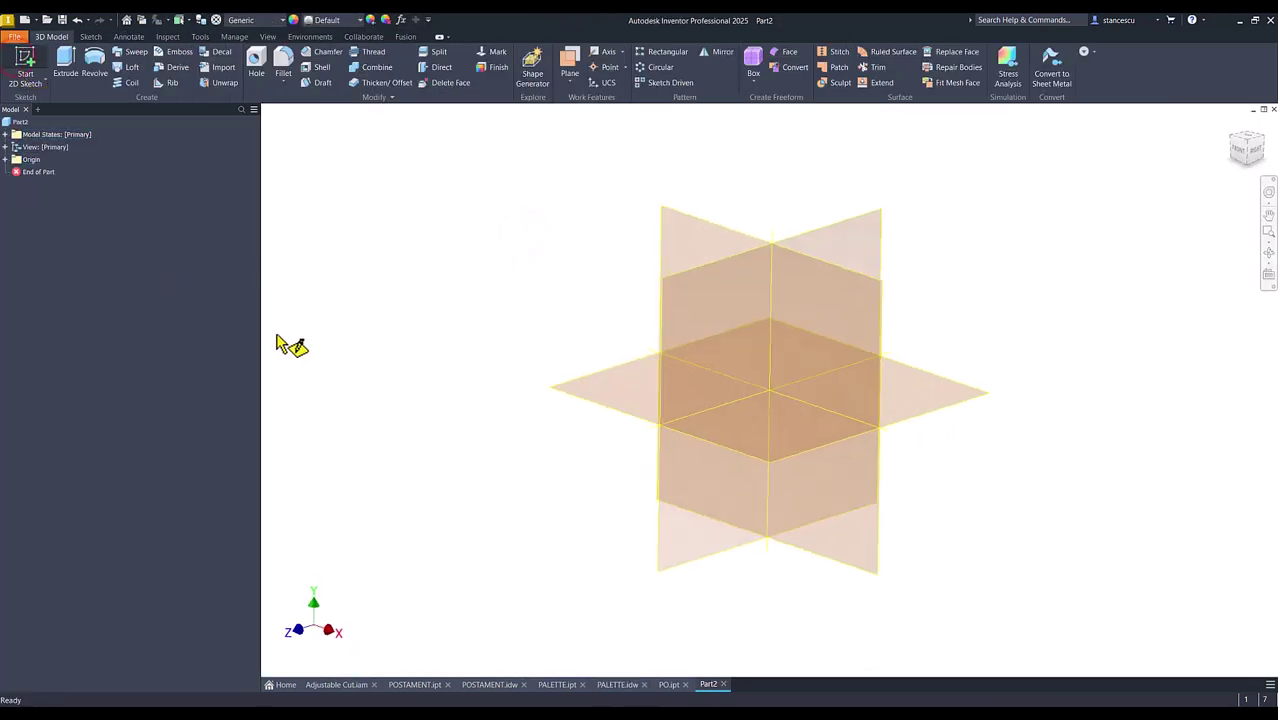
click(715, 215)
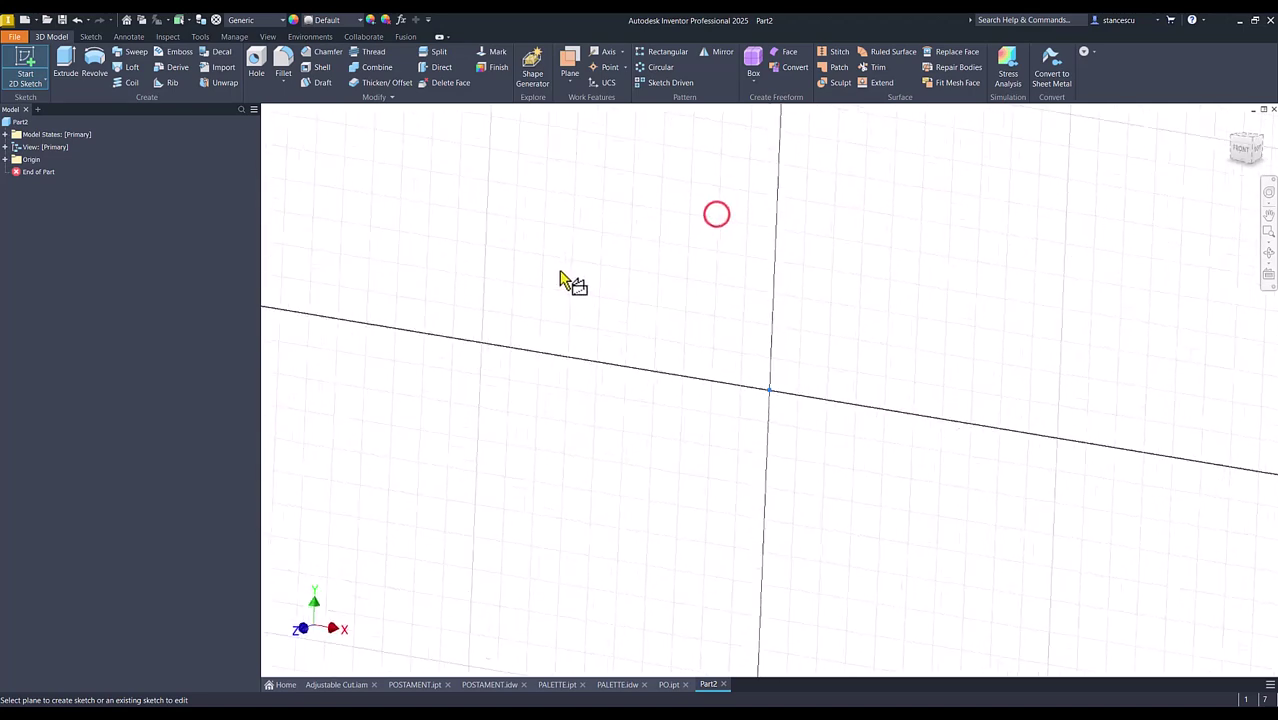
click(68, 72)
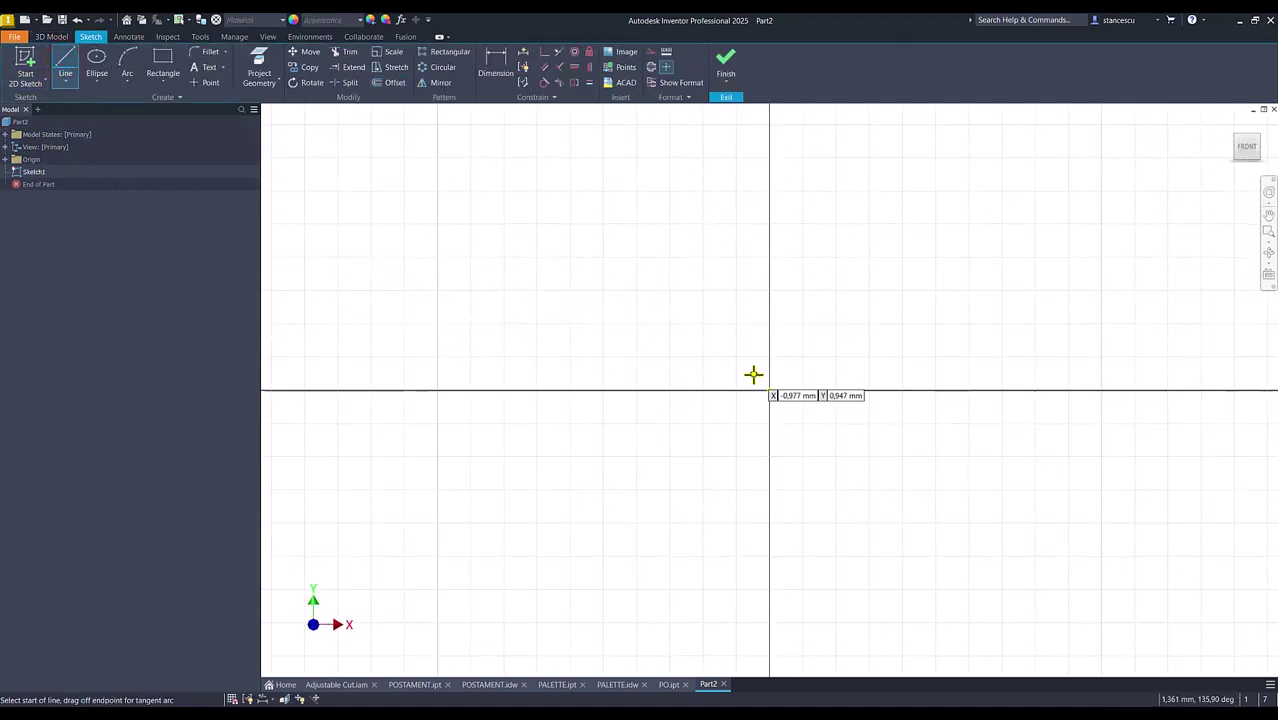
click(767, 285)
click(847, 285)
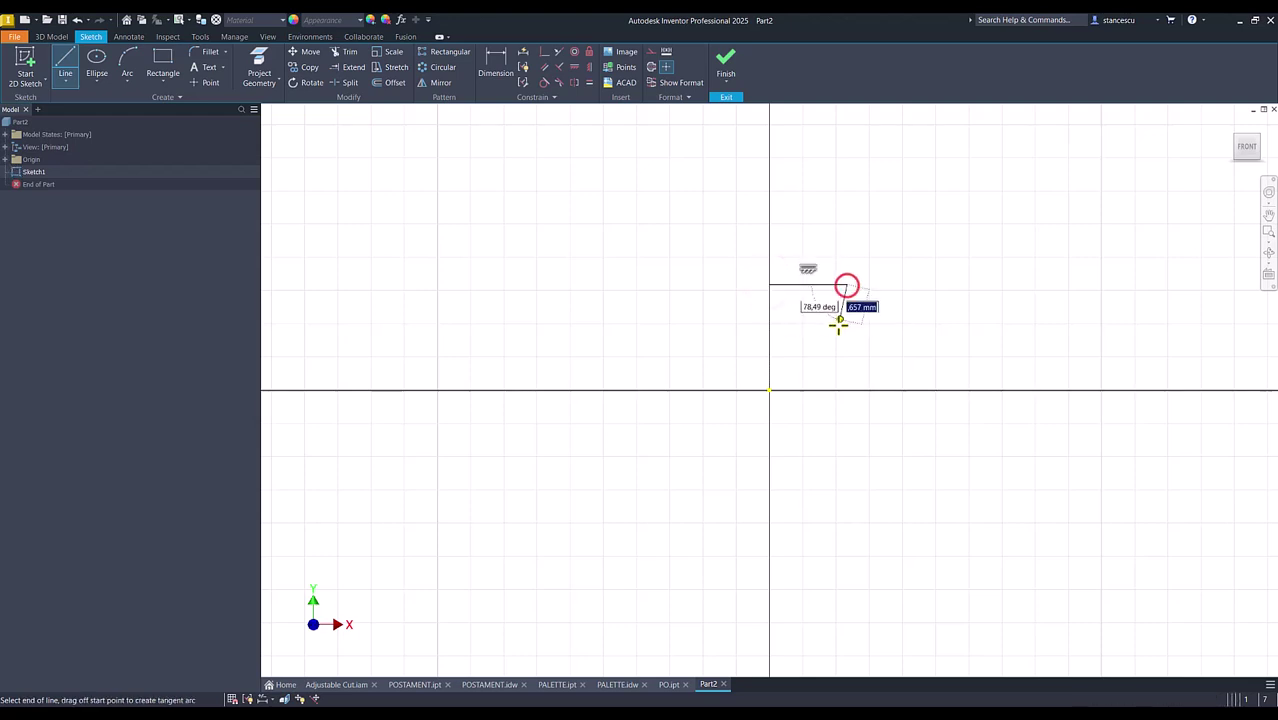
click(847, 390)
click(822, 390)
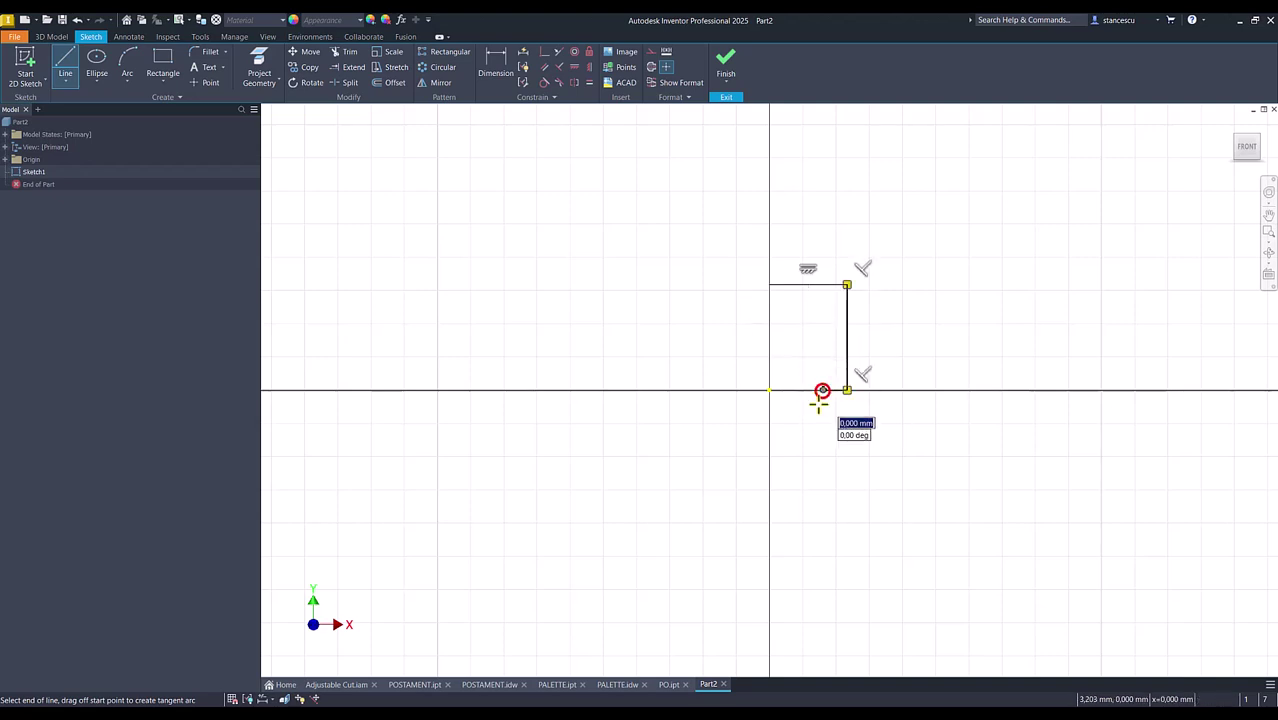
click(823, 460)
click(769, 460)
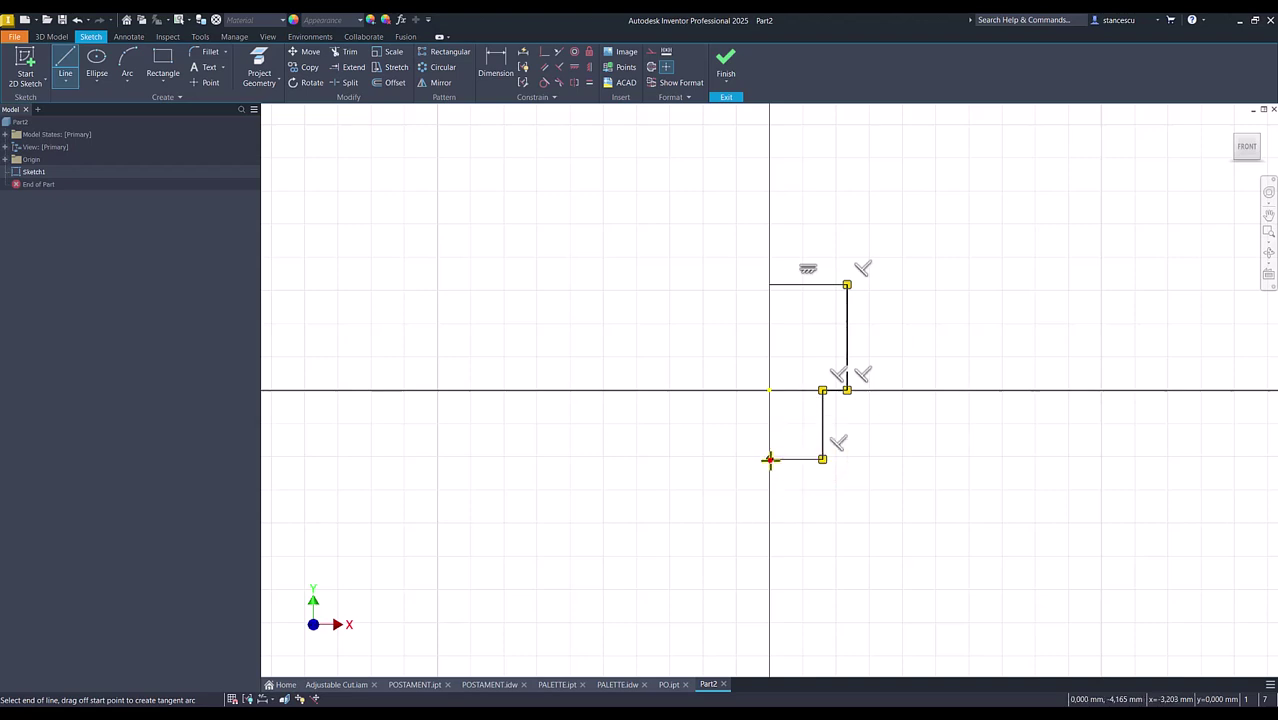
click(769, 284)
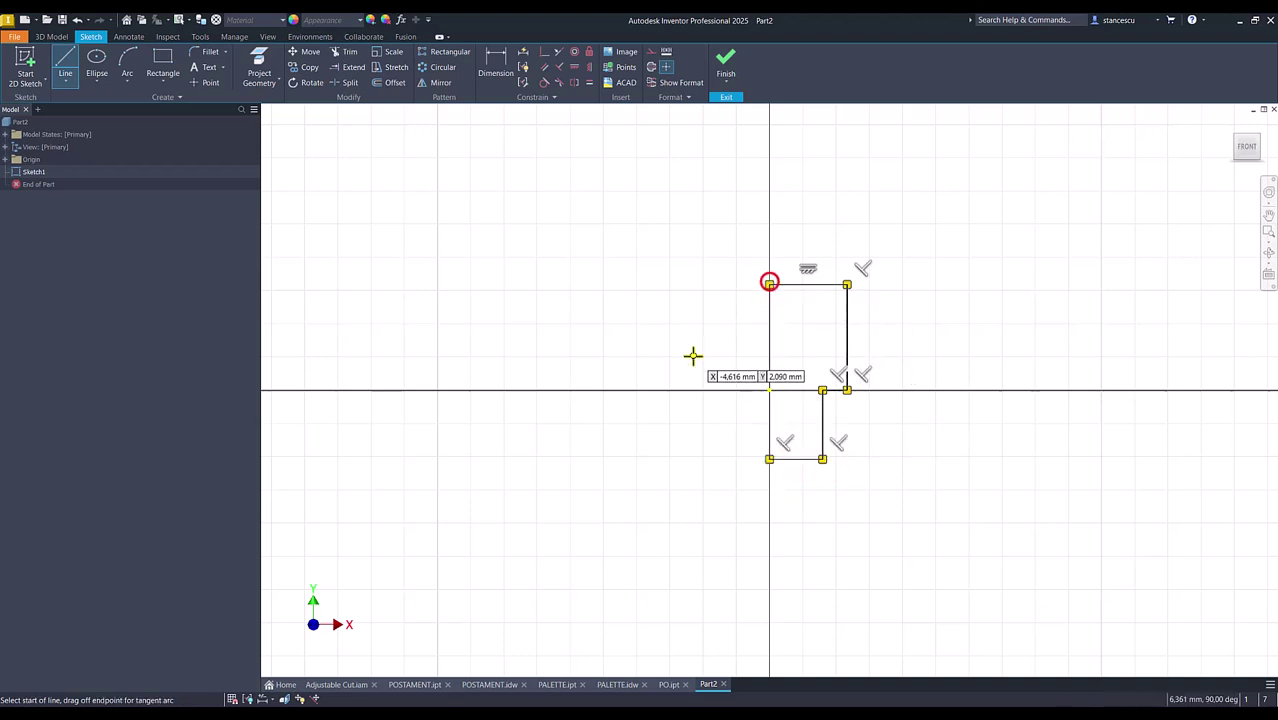
key(Escape)
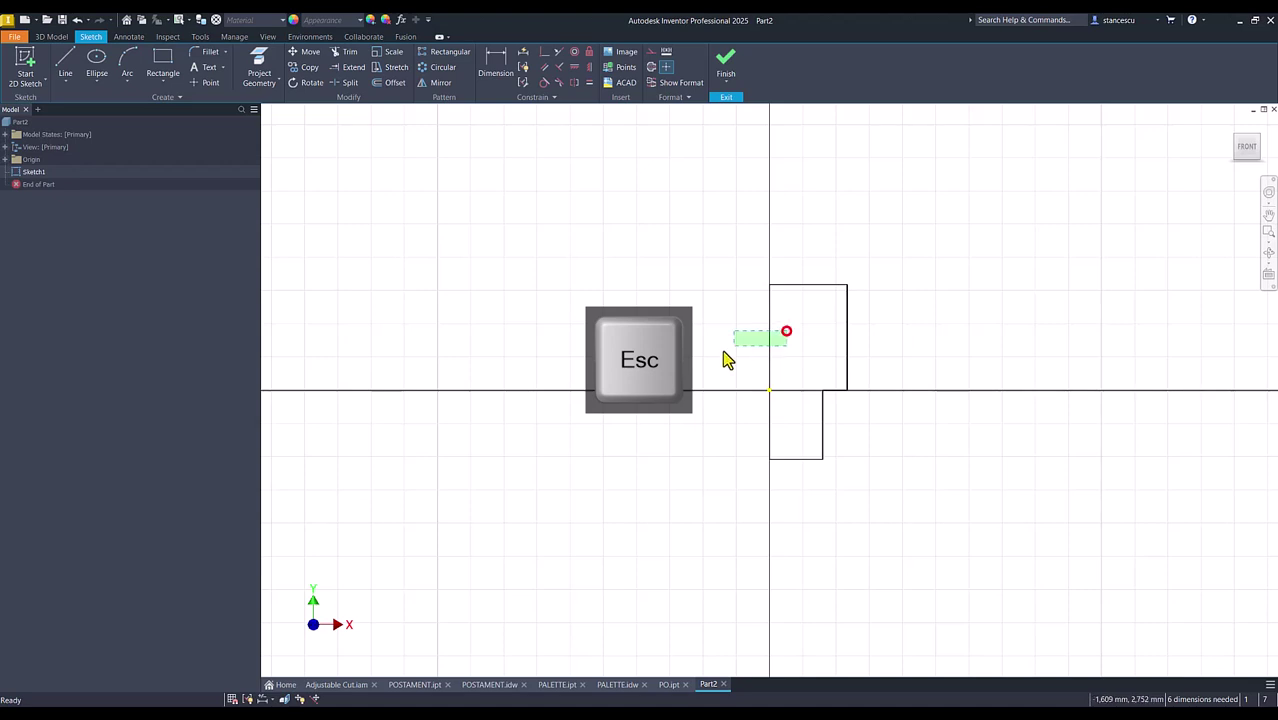
Step: Turn the profile's vertical axis edge into a centerline and constrain both it and the horizontal step edge coincident with the origin
click(658, 68)
click(544, 55)
click(768, 320)
click(770, 391)
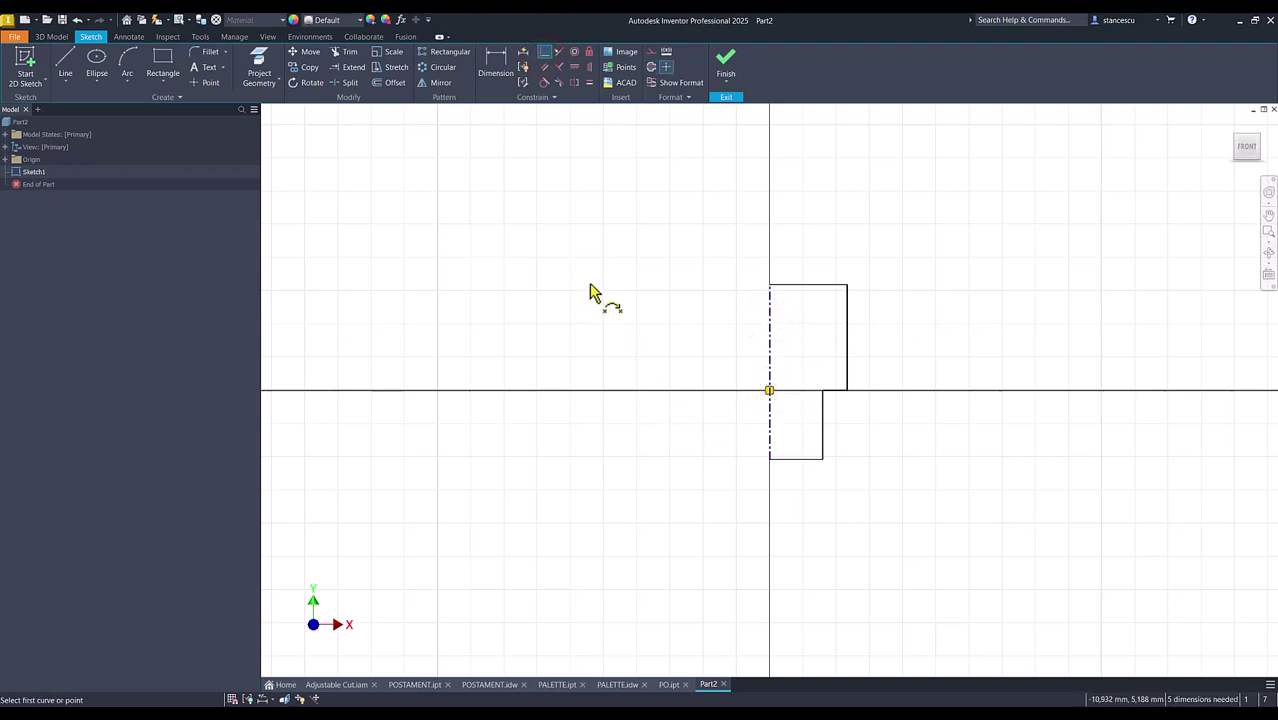
scroll(836, 400, up, 3)
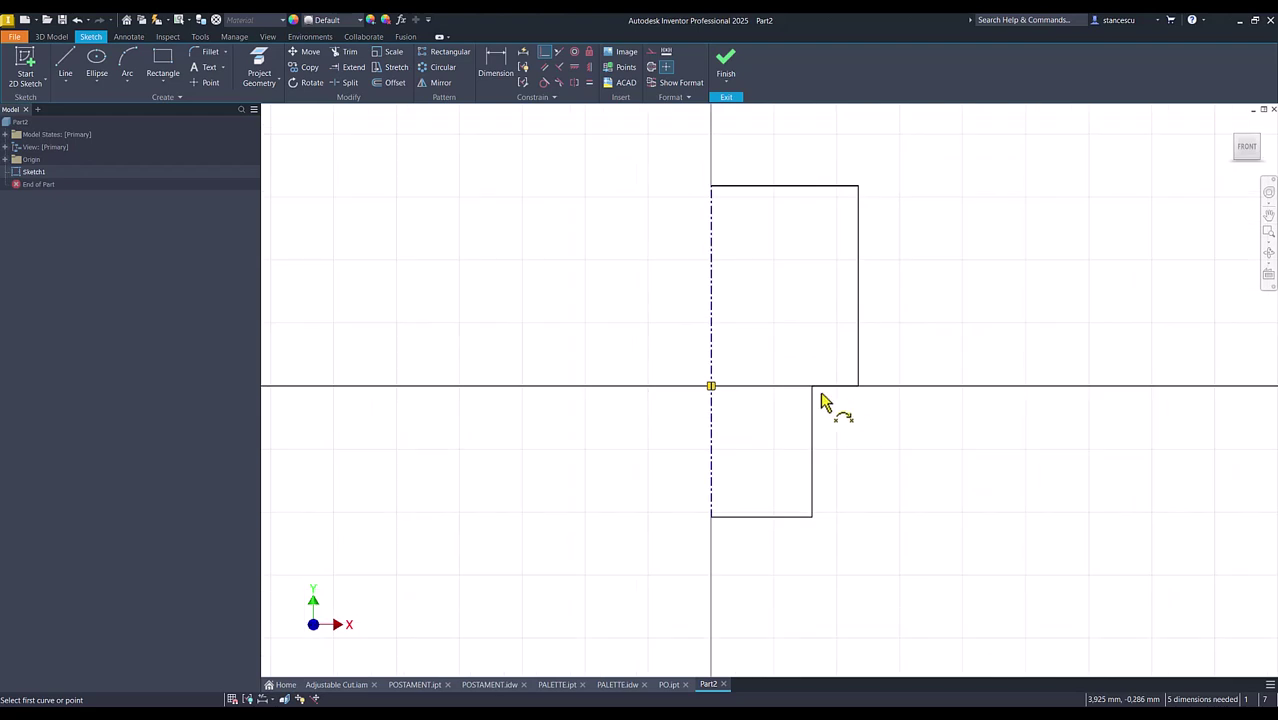
click(711, 387)
Step: Dimension the upper section's diameter about the centerline at 20 mm
click(498, 72)
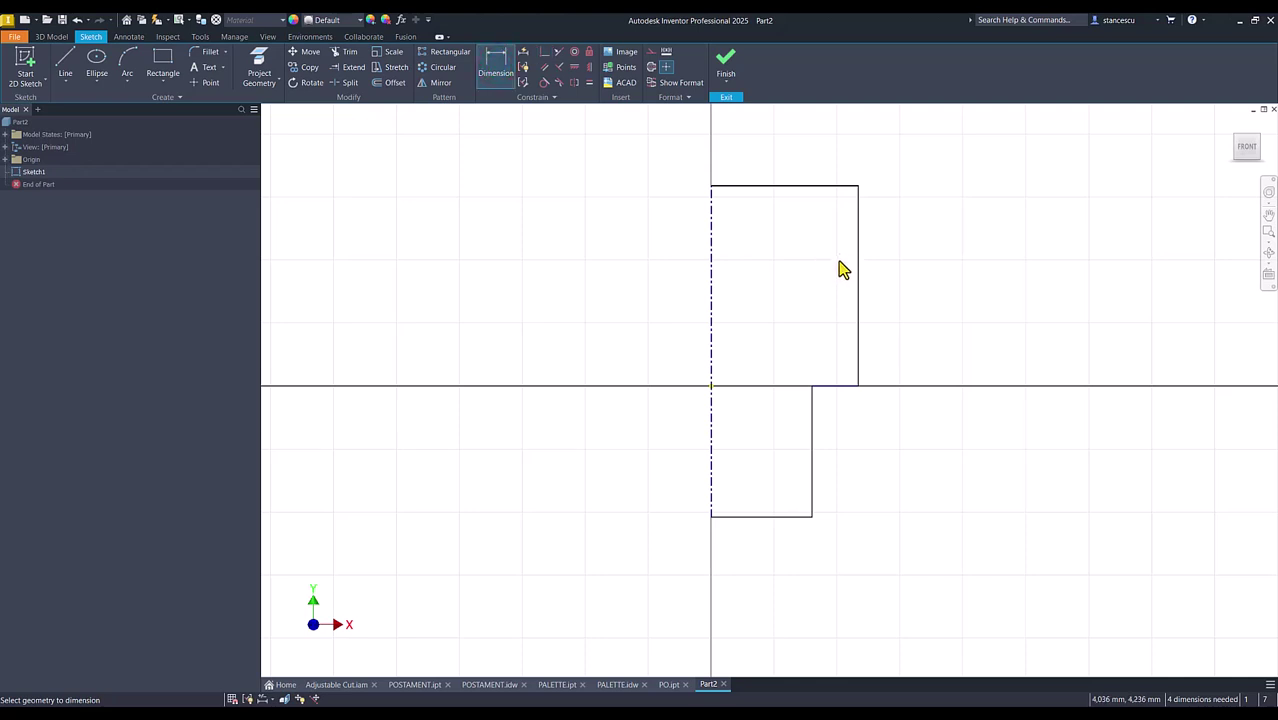
click(858, 300)
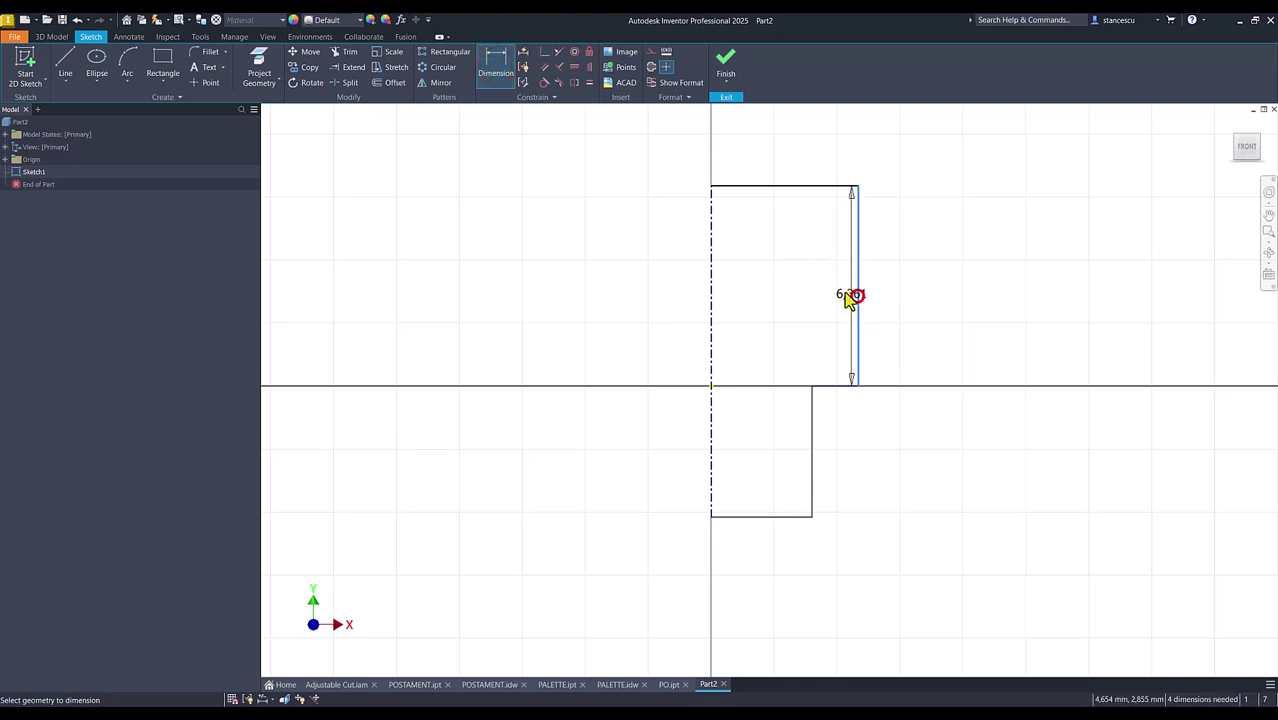
click(714, 292)
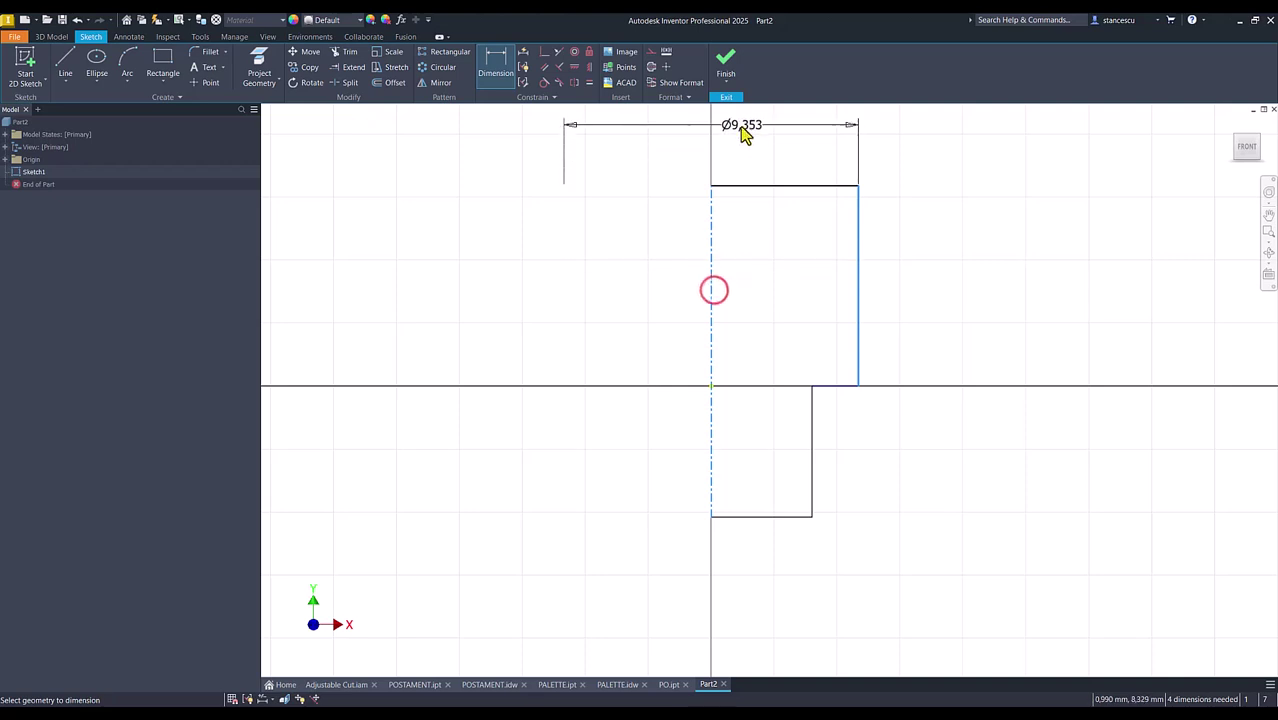
click(740, 131)
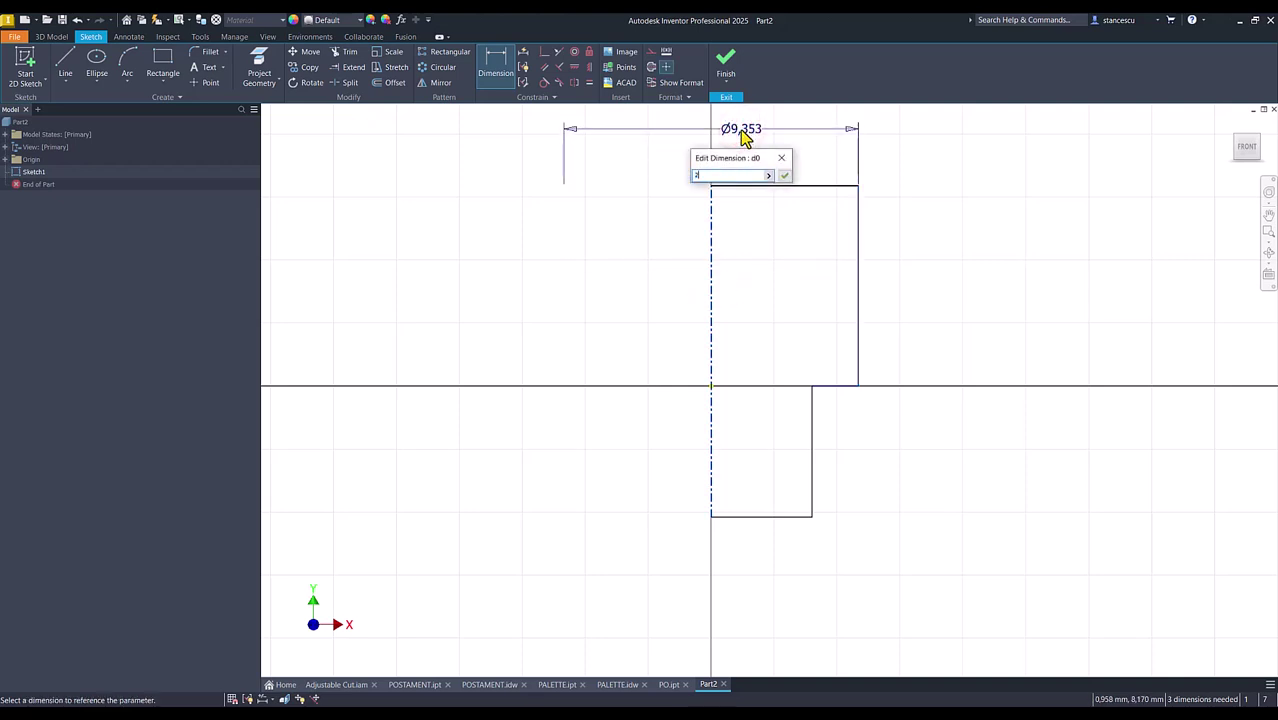
key(Return)
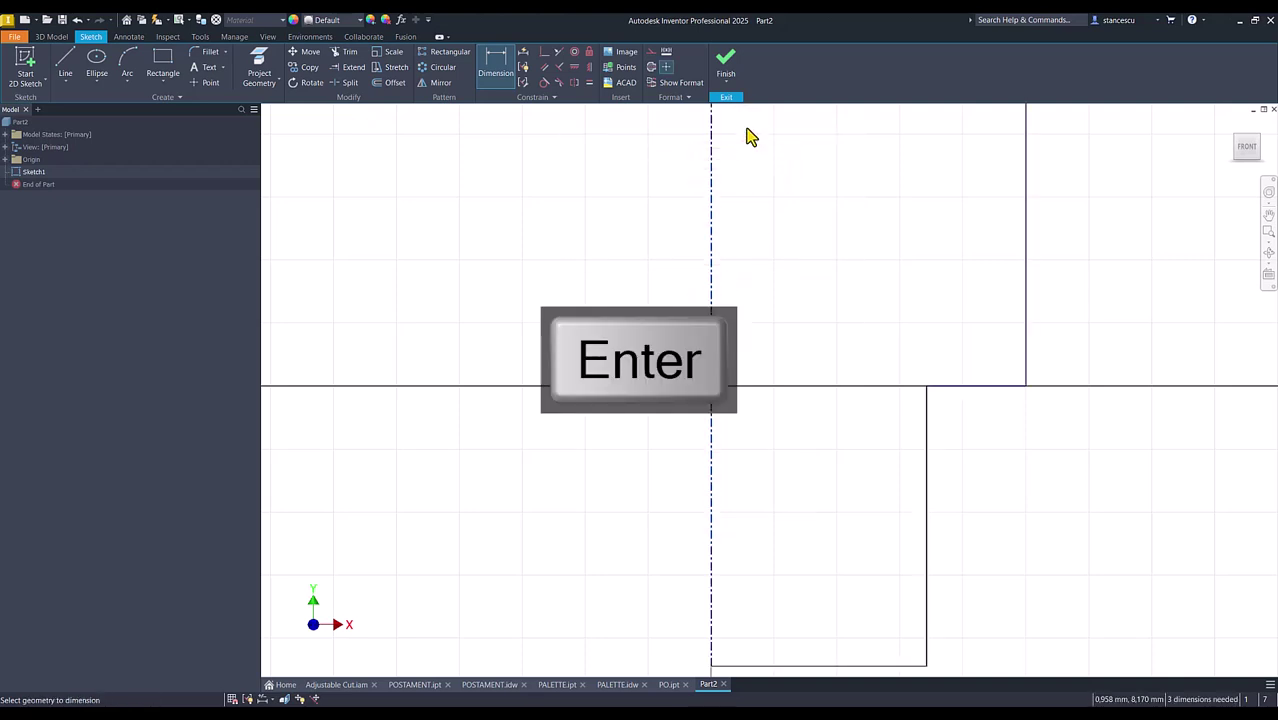
key(Num_Lock)
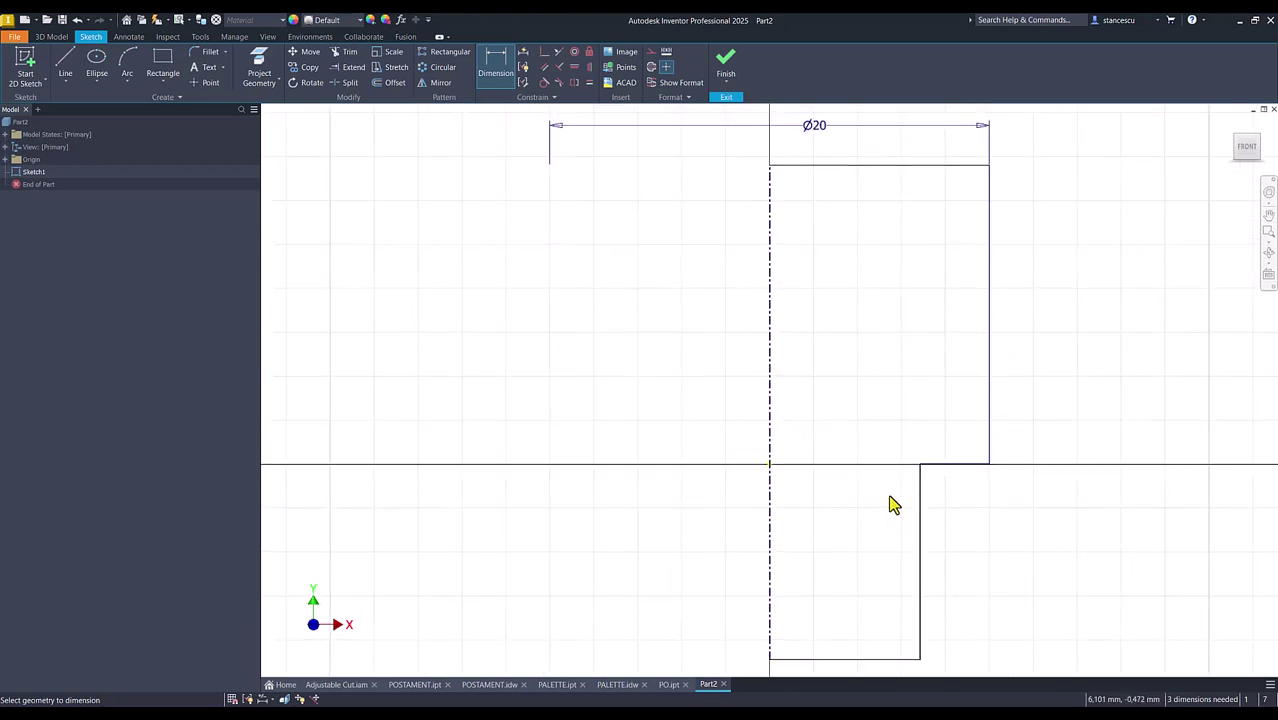
Step: Dimension the lower section's diameter about the centerline at 12 mm
click(920, 543)
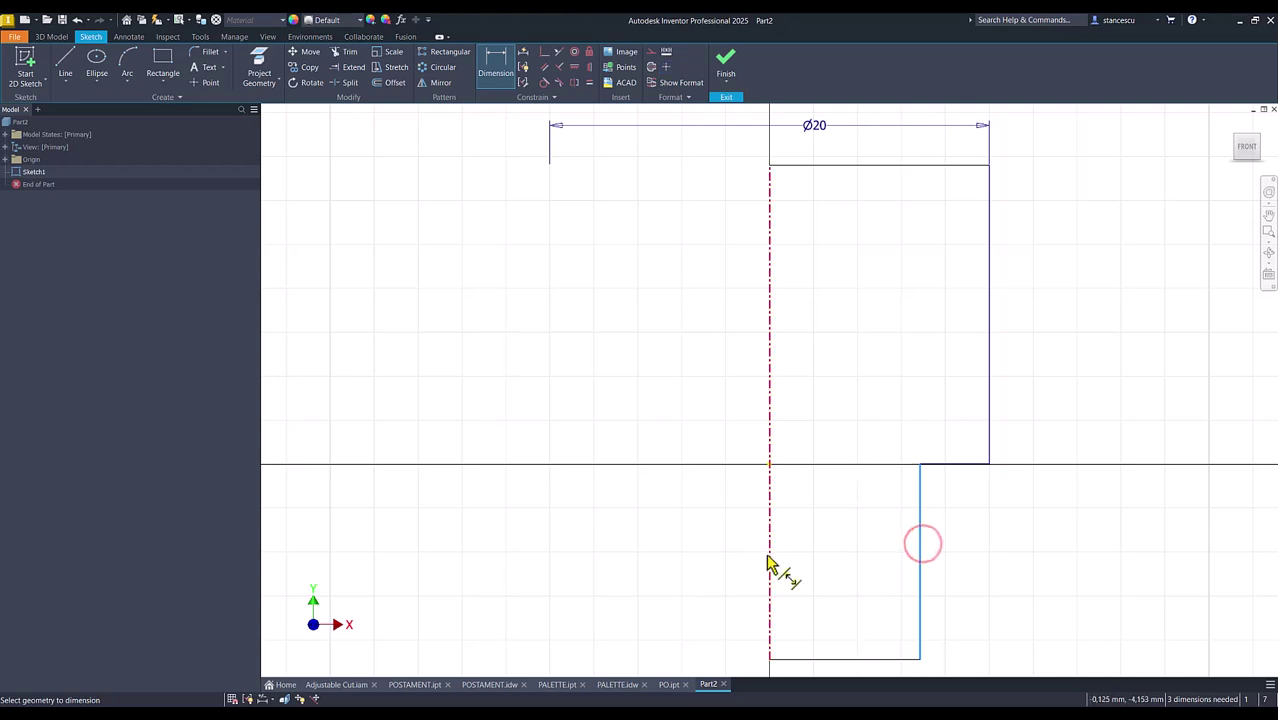
click(767, 560)
scroll(796, 556, down, 2)
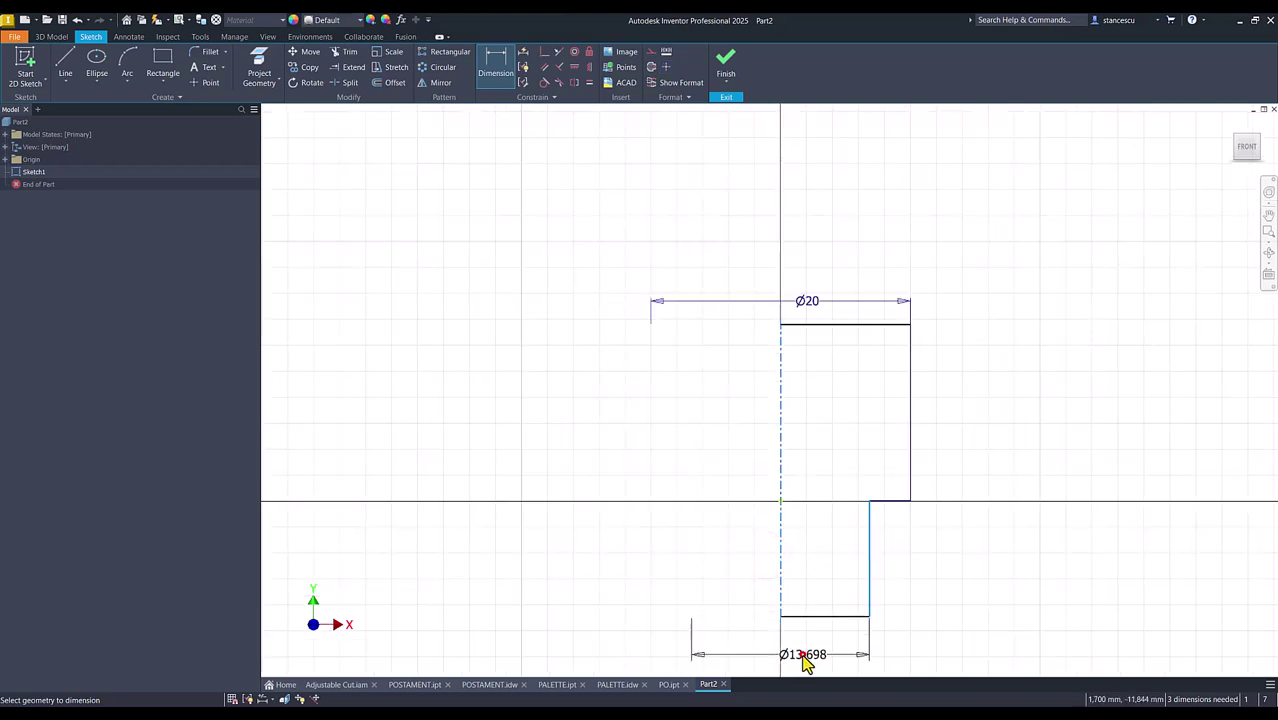
click(805, 661)
key(Return)
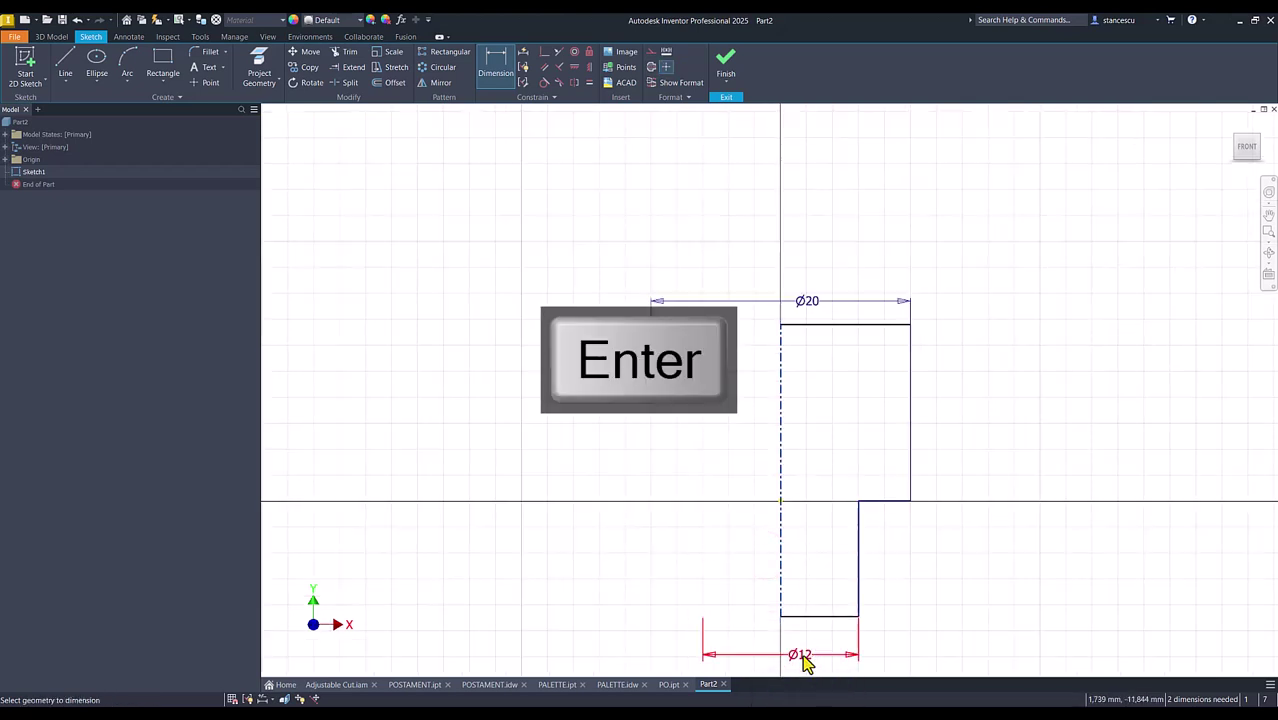
Step: Dimension the lower section's height at 5 mm and the overall profile height at 15 mm, and finish the sketch
click(861, 535)
click(958, 541)
text(5)
key(Return)
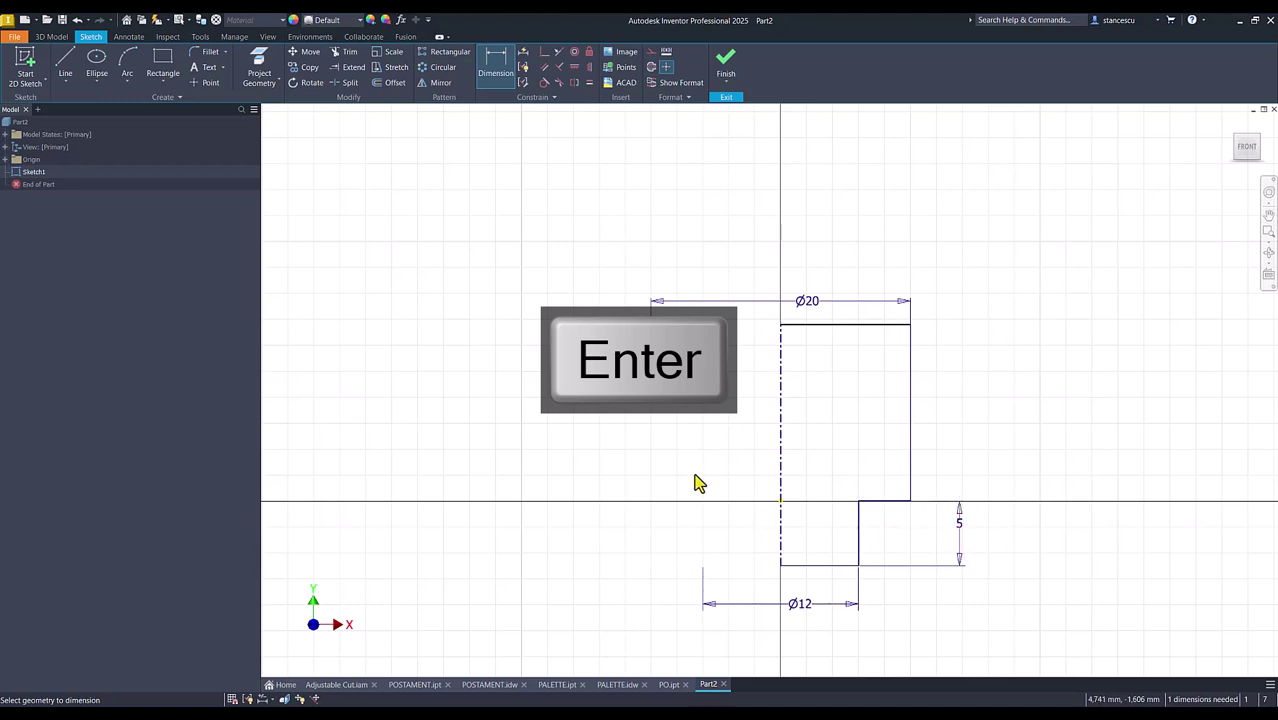
click(828, 566)
click(895, 326)
click(1012, 405)
text(15)
key(Return)
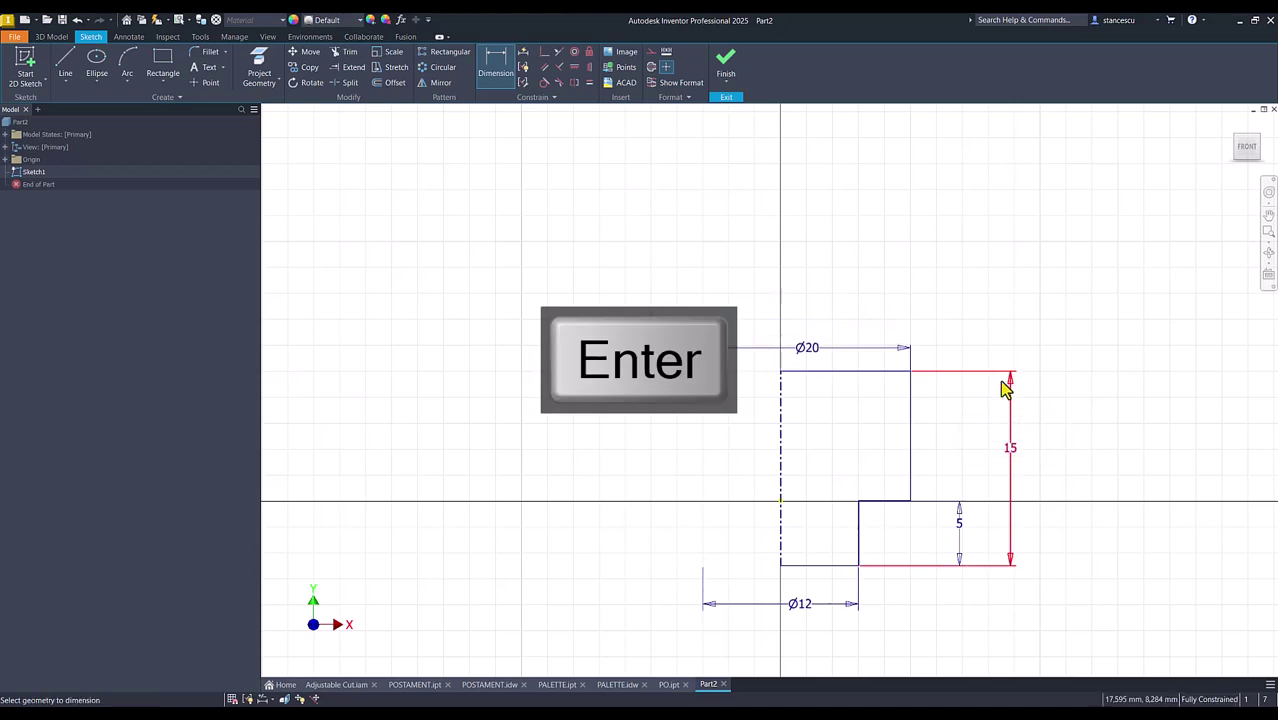
click(726, 62)
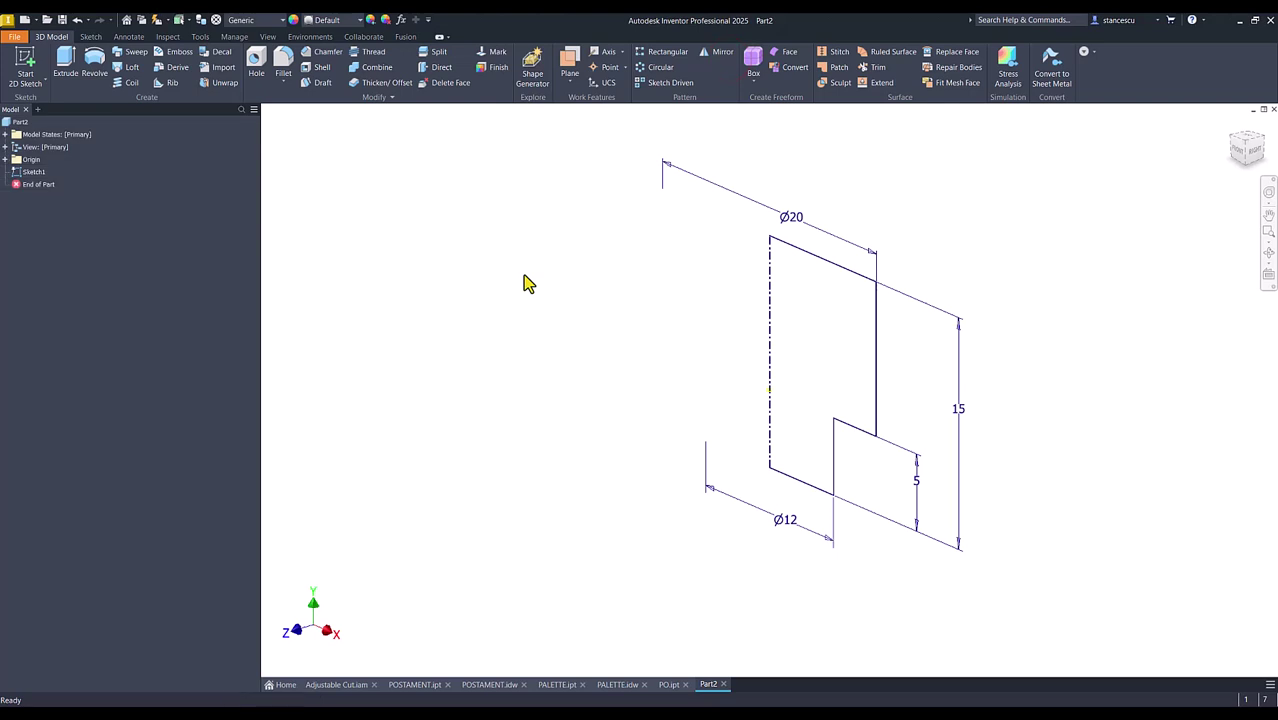
Step: Revolve the stepped profile fully around its centerline into a solid
click(94, 68)
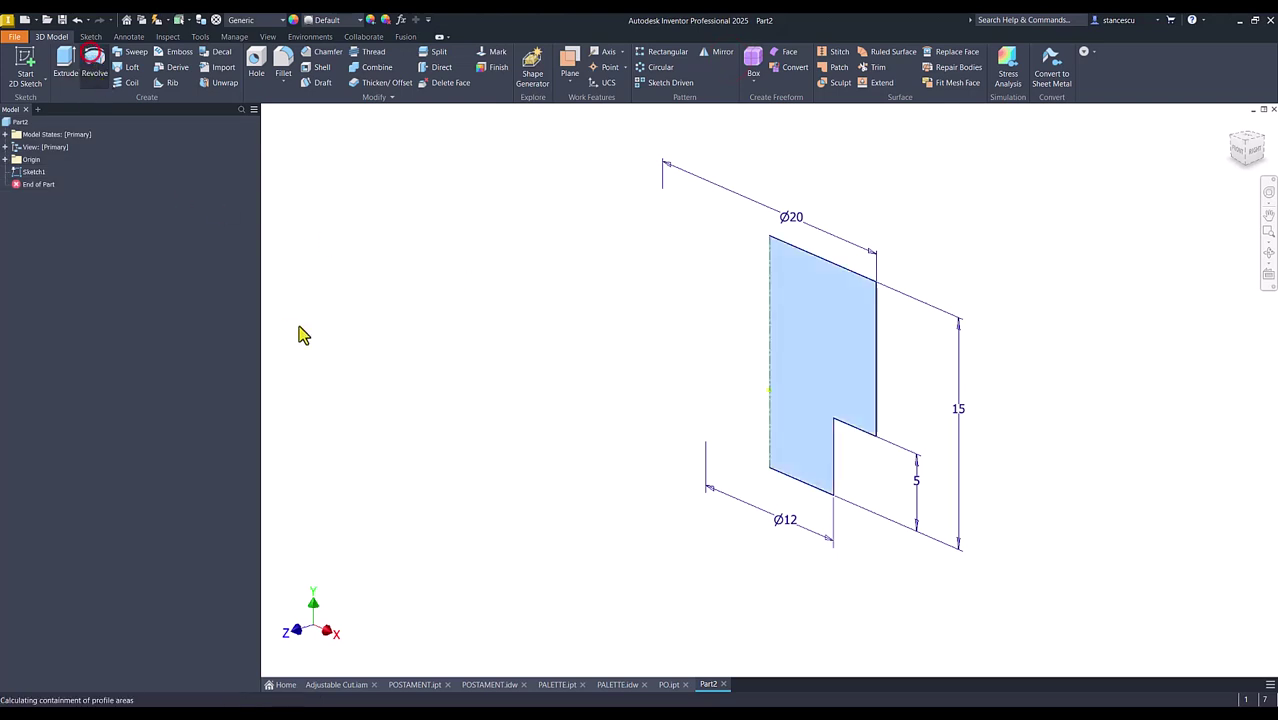
click(312, 309)
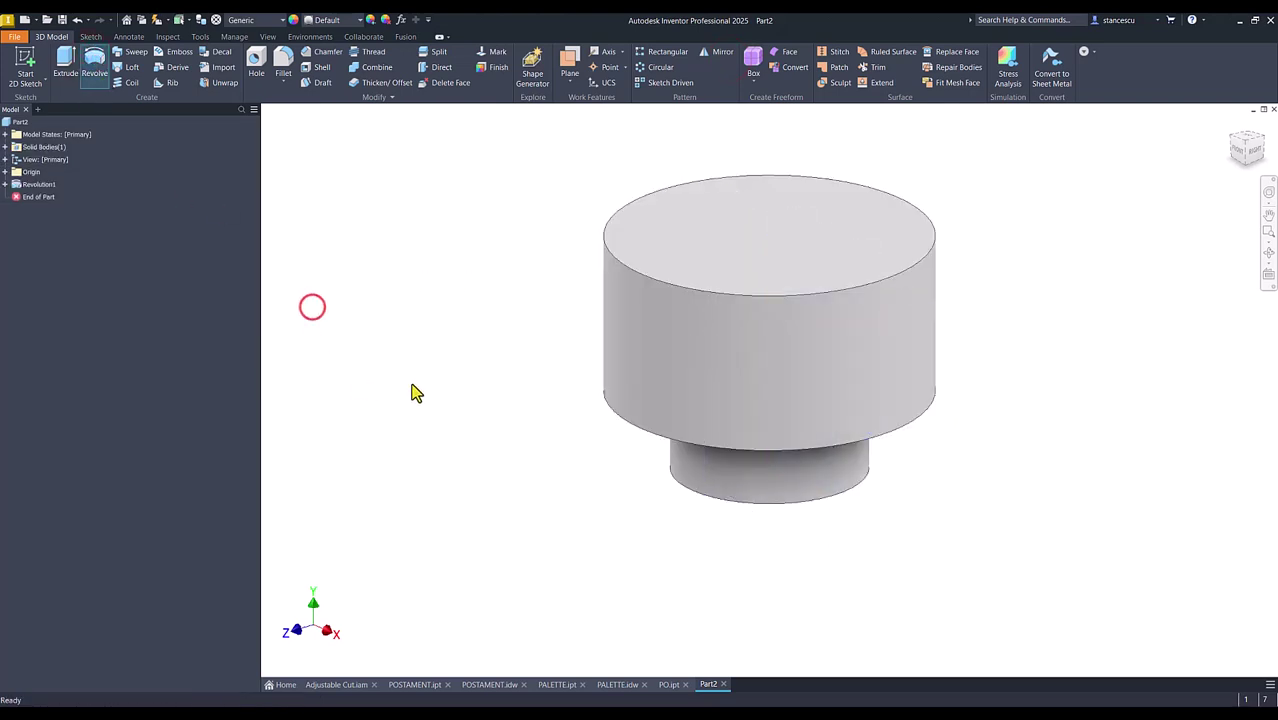
key(F6)
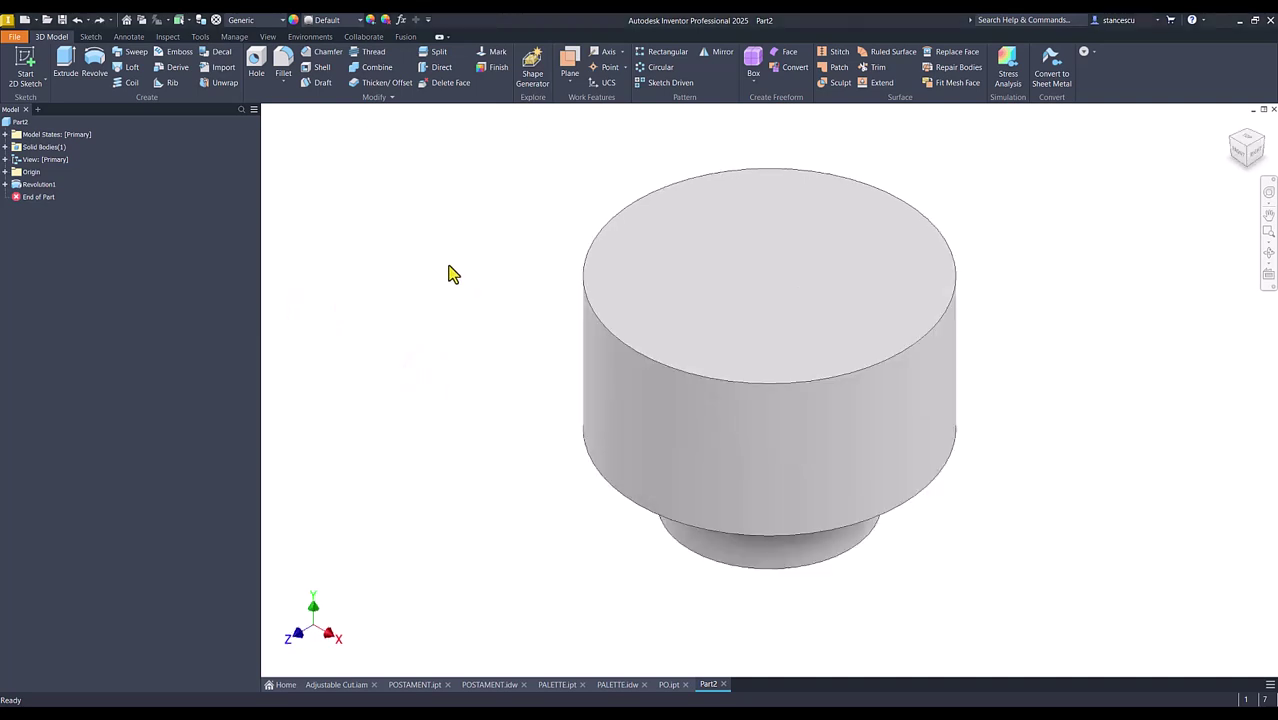
Step: Start a new sketch on the origin XY plane through the solid and slice the graphics at the sketch plane
click(5, 172)
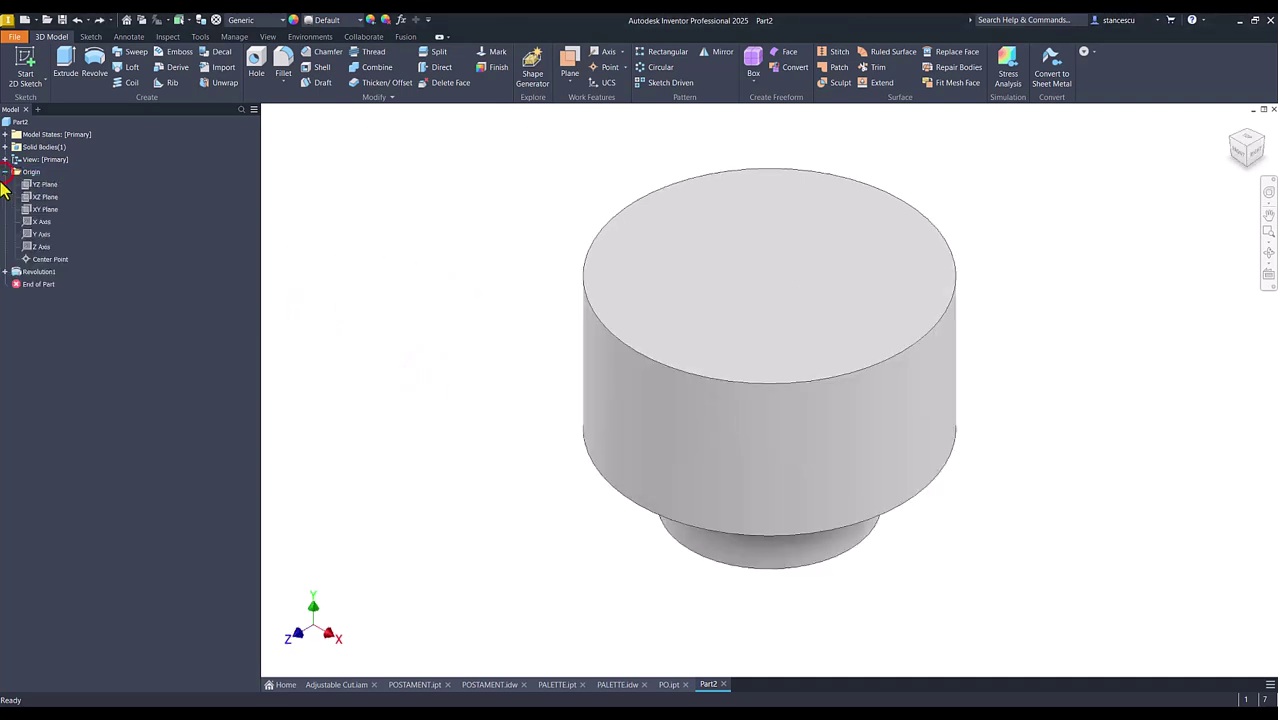
click(44, 209)
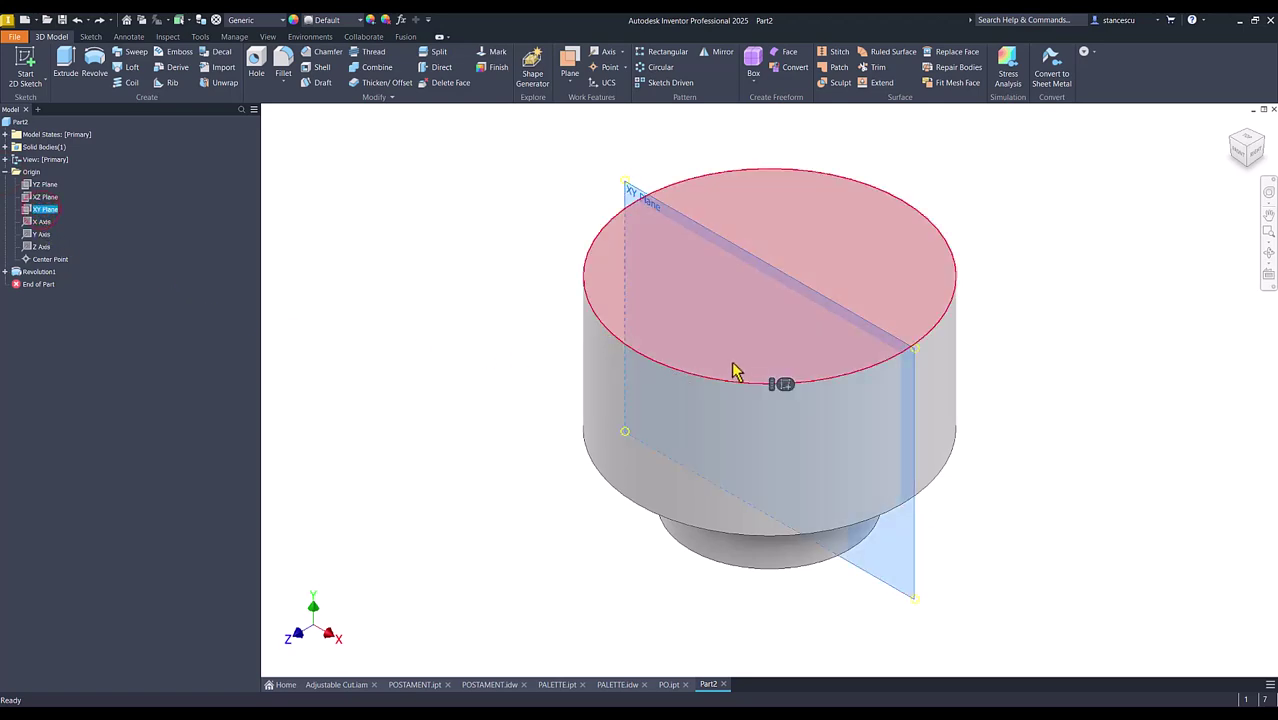
click(782, 386)
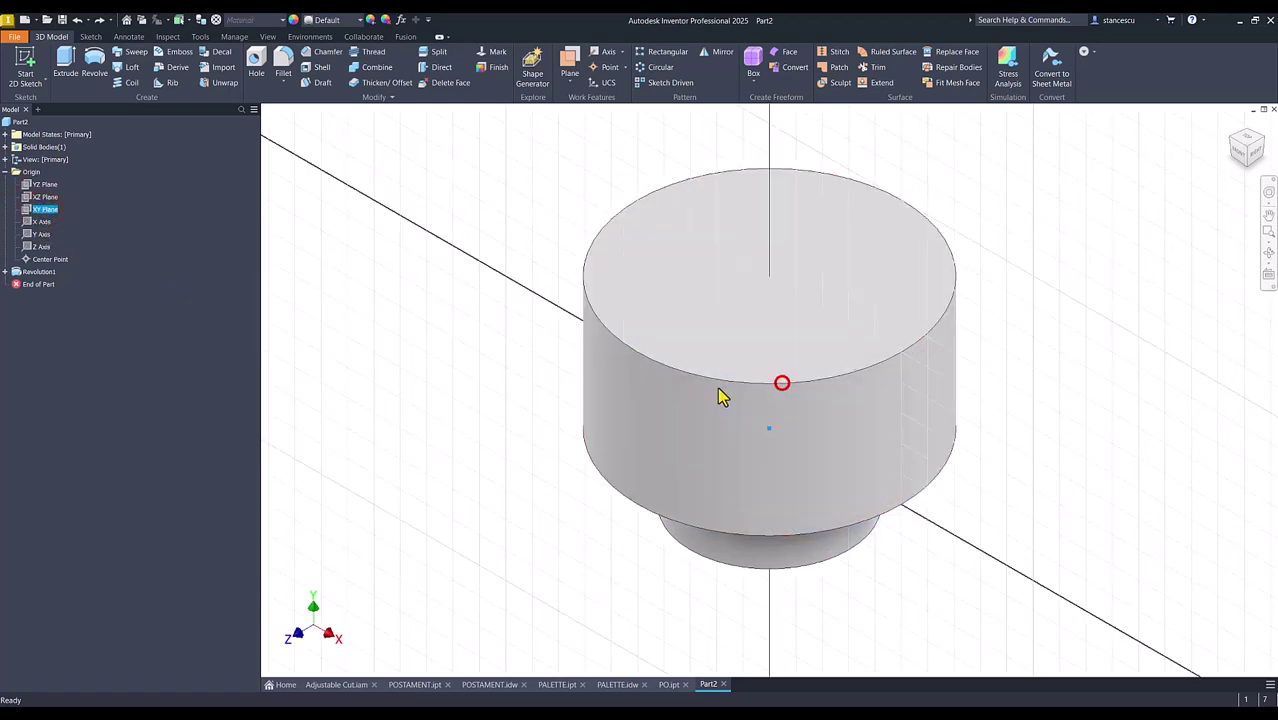
key(Num_Lock)
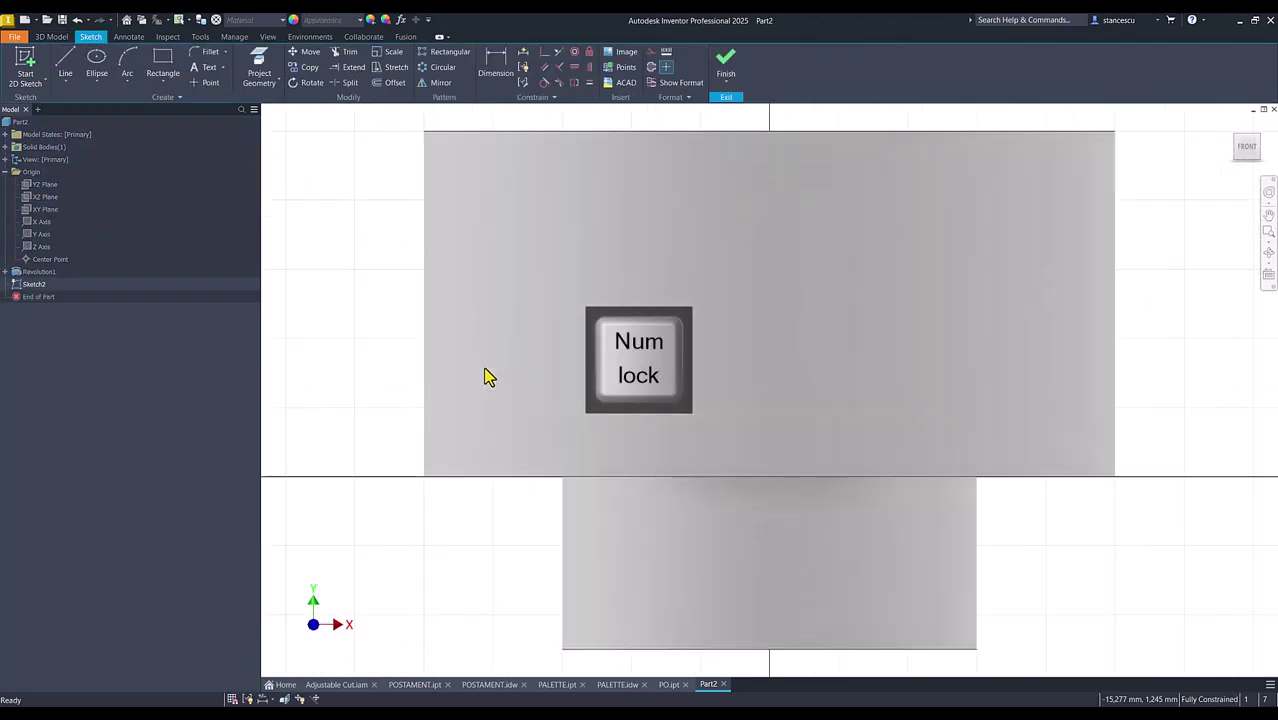
key(F7)
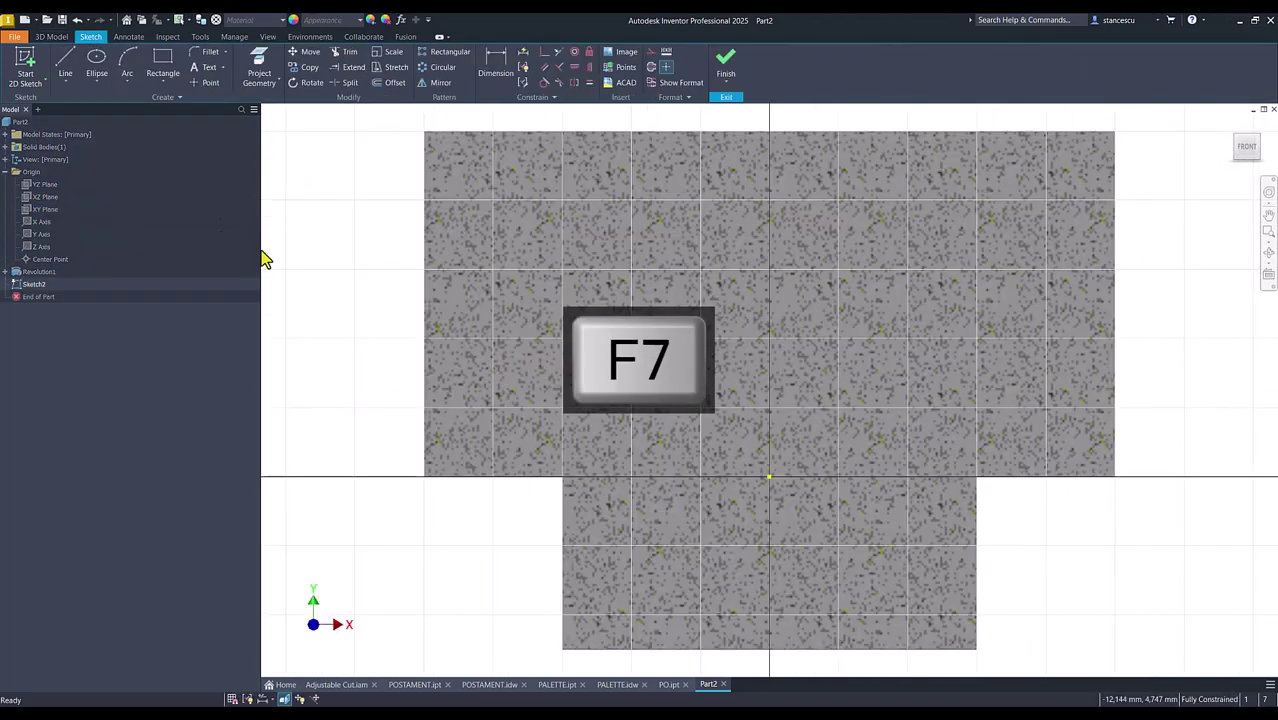
Step: Sketch a rectangle about 3.6 mm wide from the upper section's top edge down to the horizontal axis
click(163, 60)
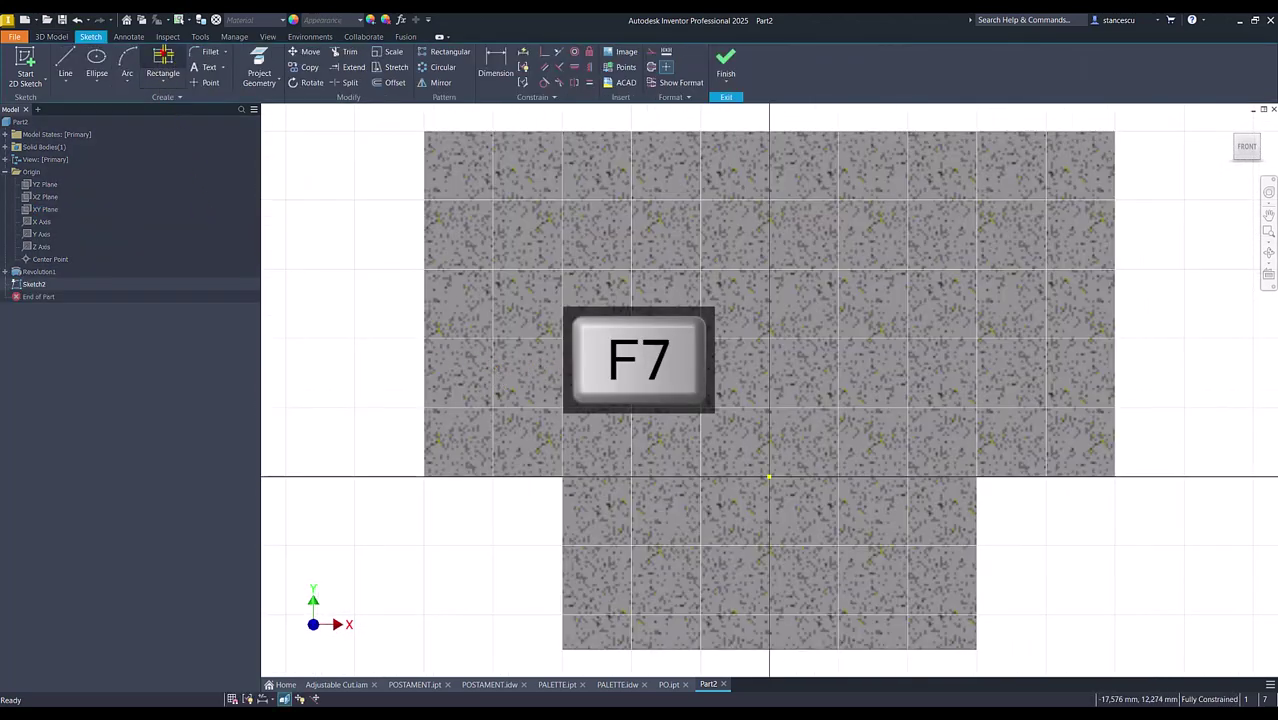
click(682, 129)
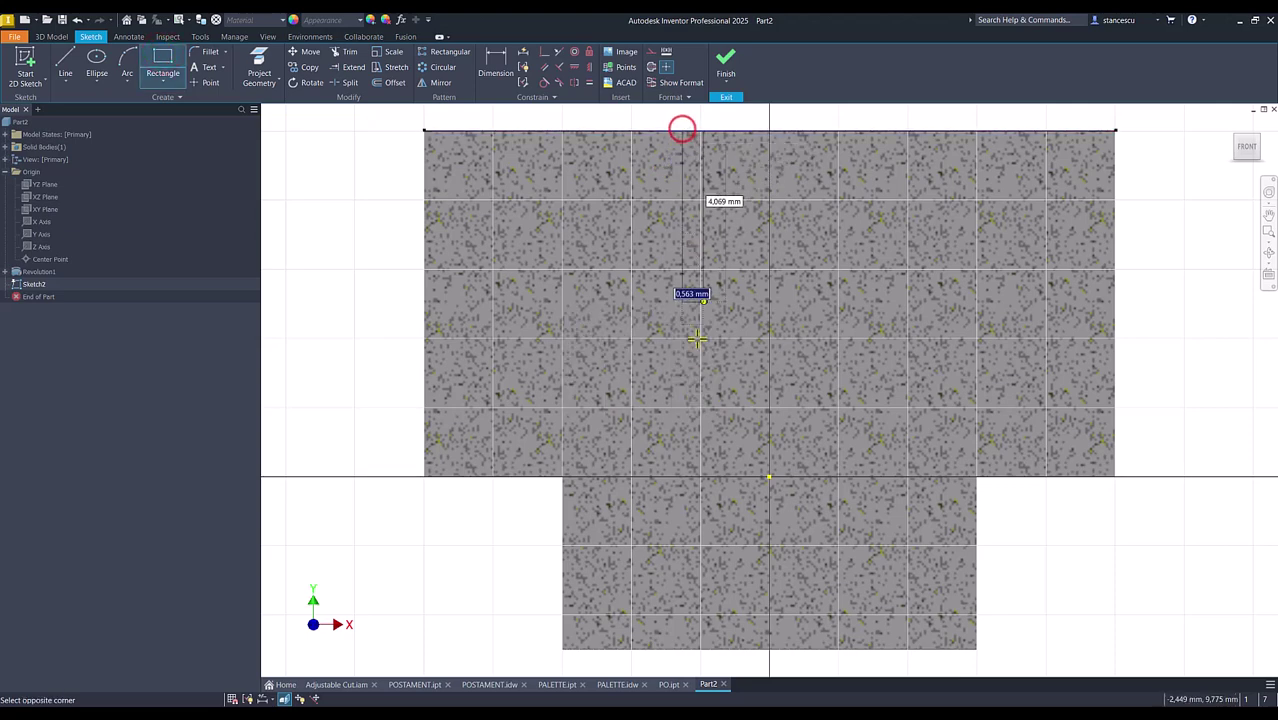
click(806, 476)
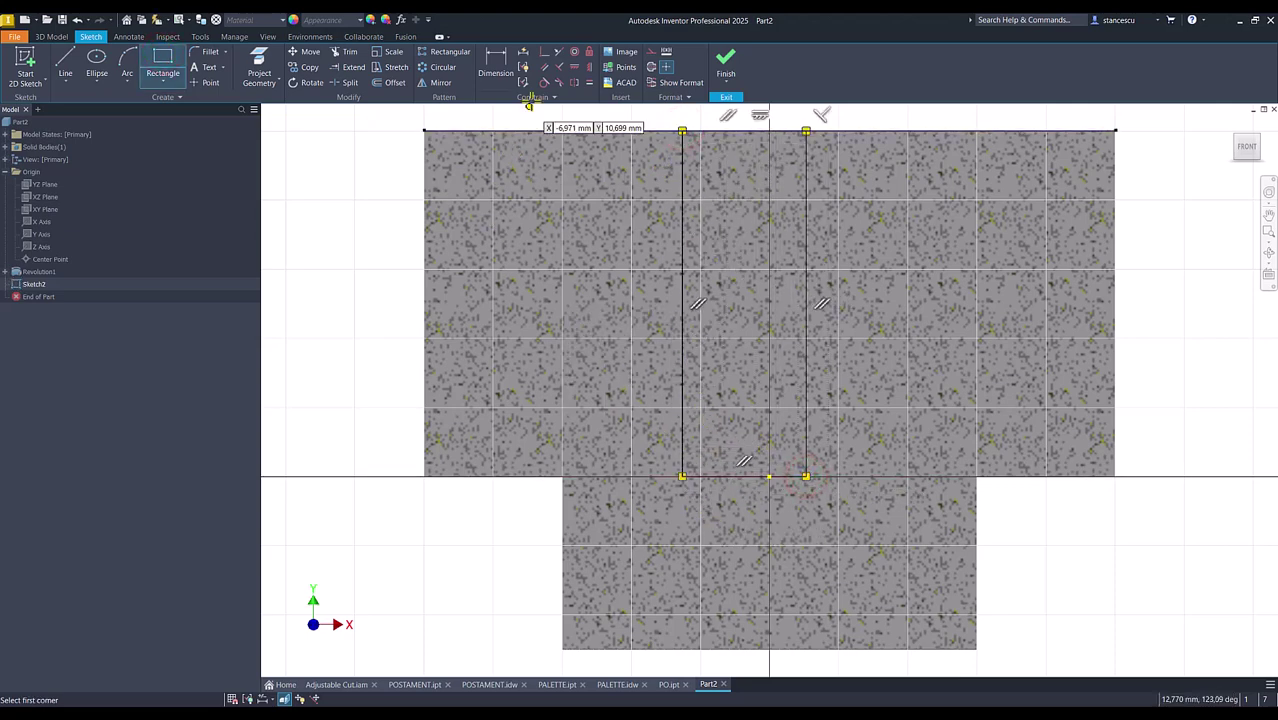
Step: Center the rectangle by making the midpoint of its bottom line coincident with the sketch origin
click(544, 51)
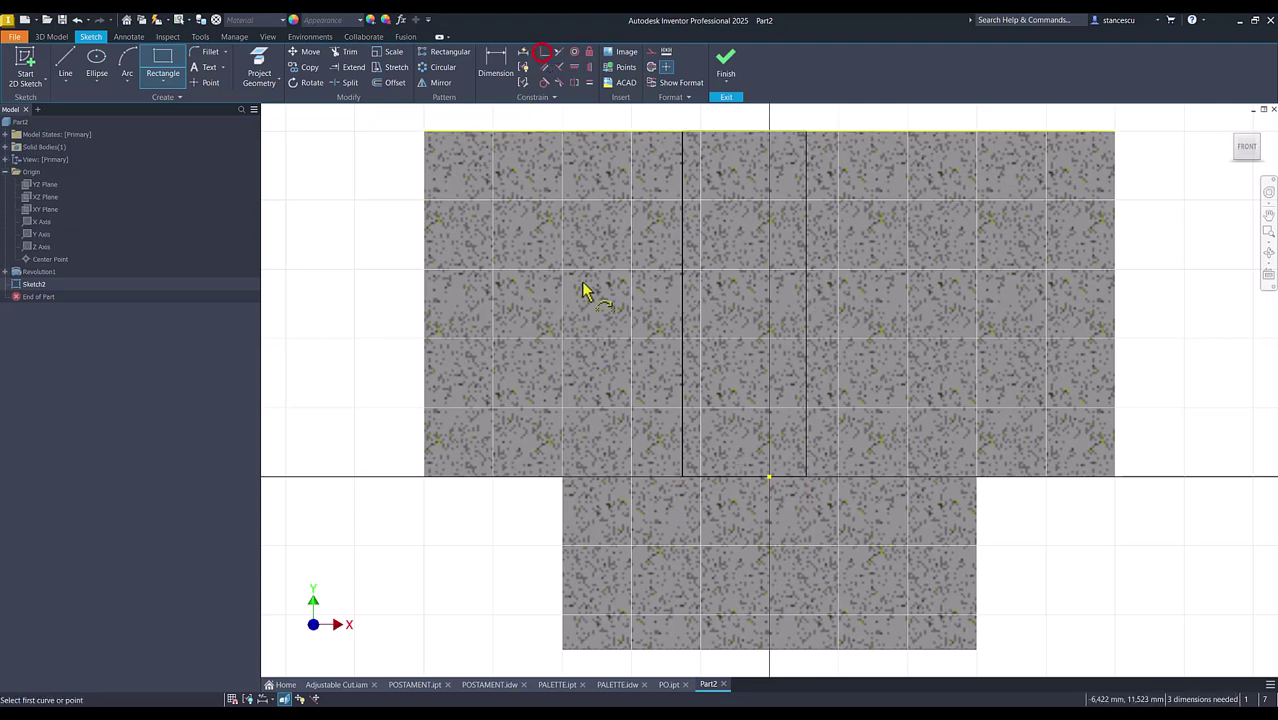
click(746, 478)
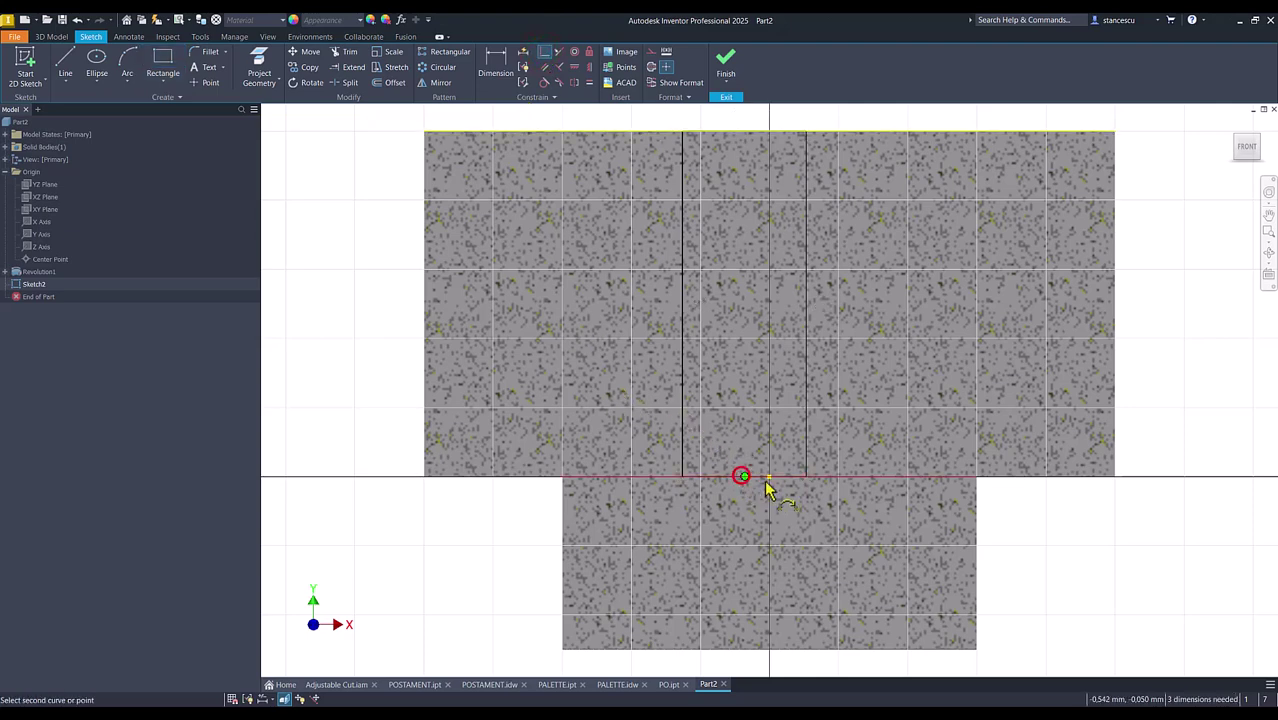
click(768, 478)
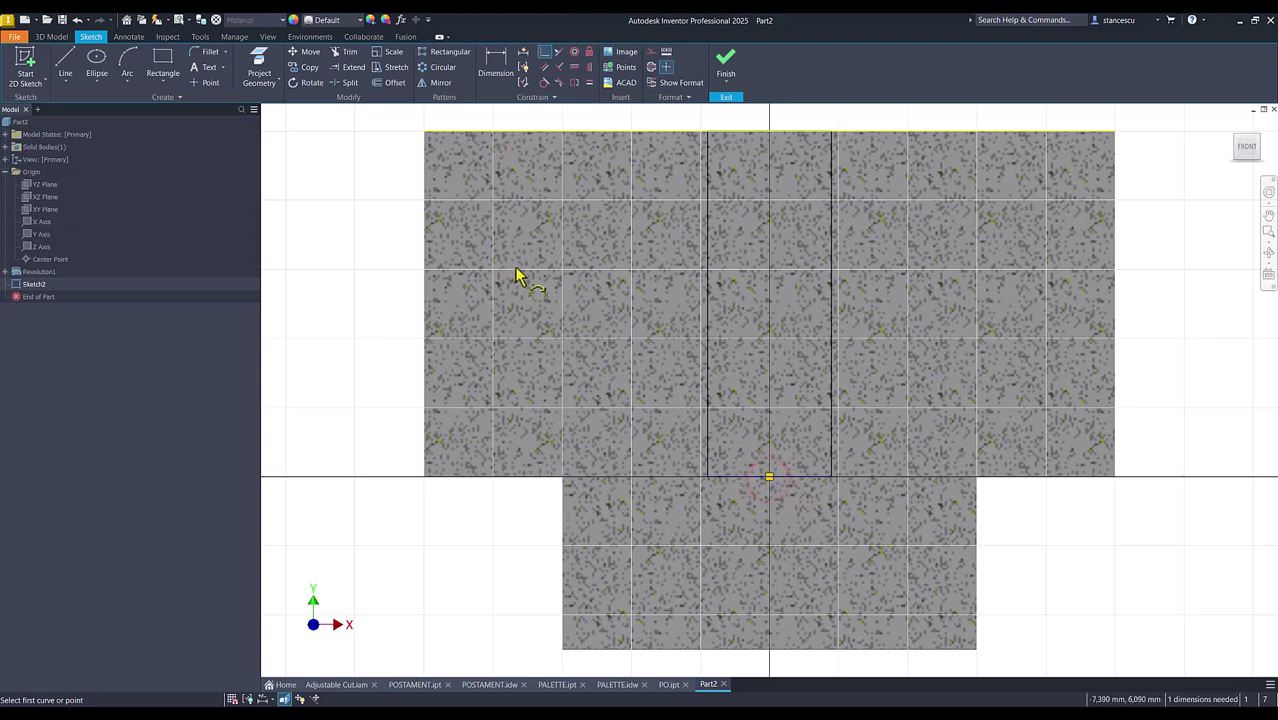
Step: Dimension the rectangle's width at 6 mm and finish the sketch
scroll(518, 278, down, 3)
click(491, 70)
click(628, 234)
click(702, 243)
click(685, 152)
text(6)
key(Return)
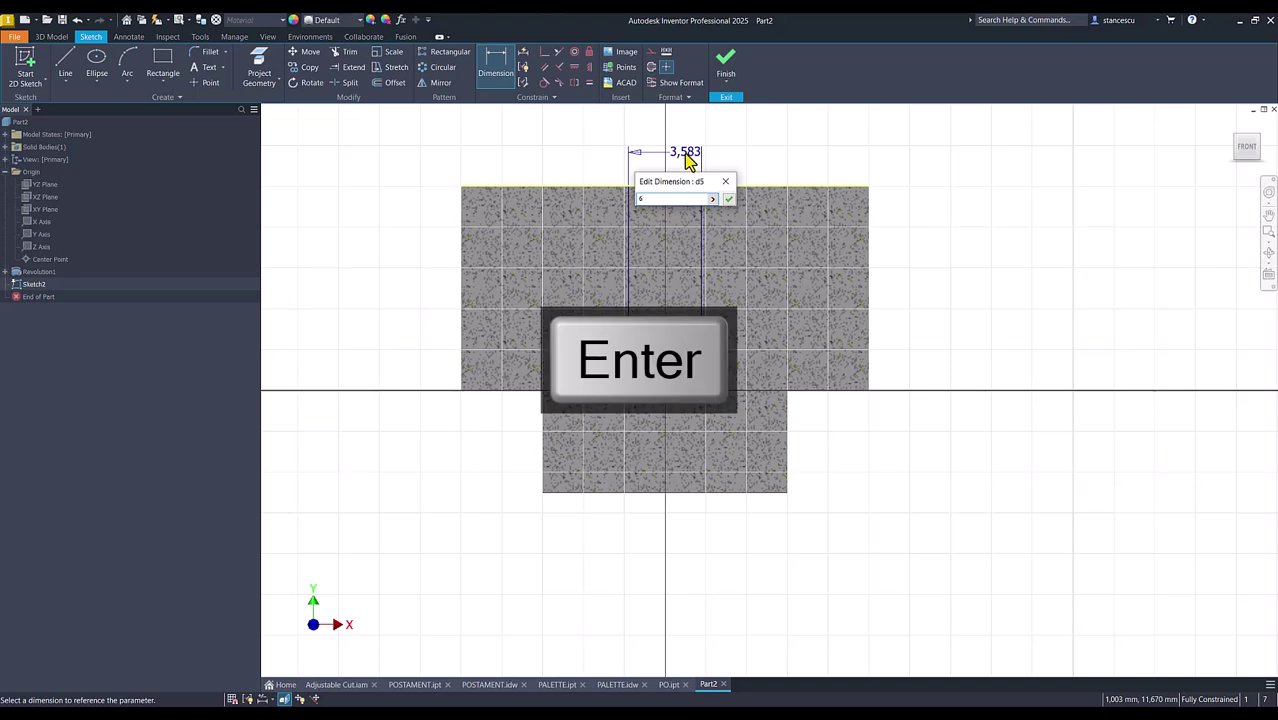
click(730, 66)
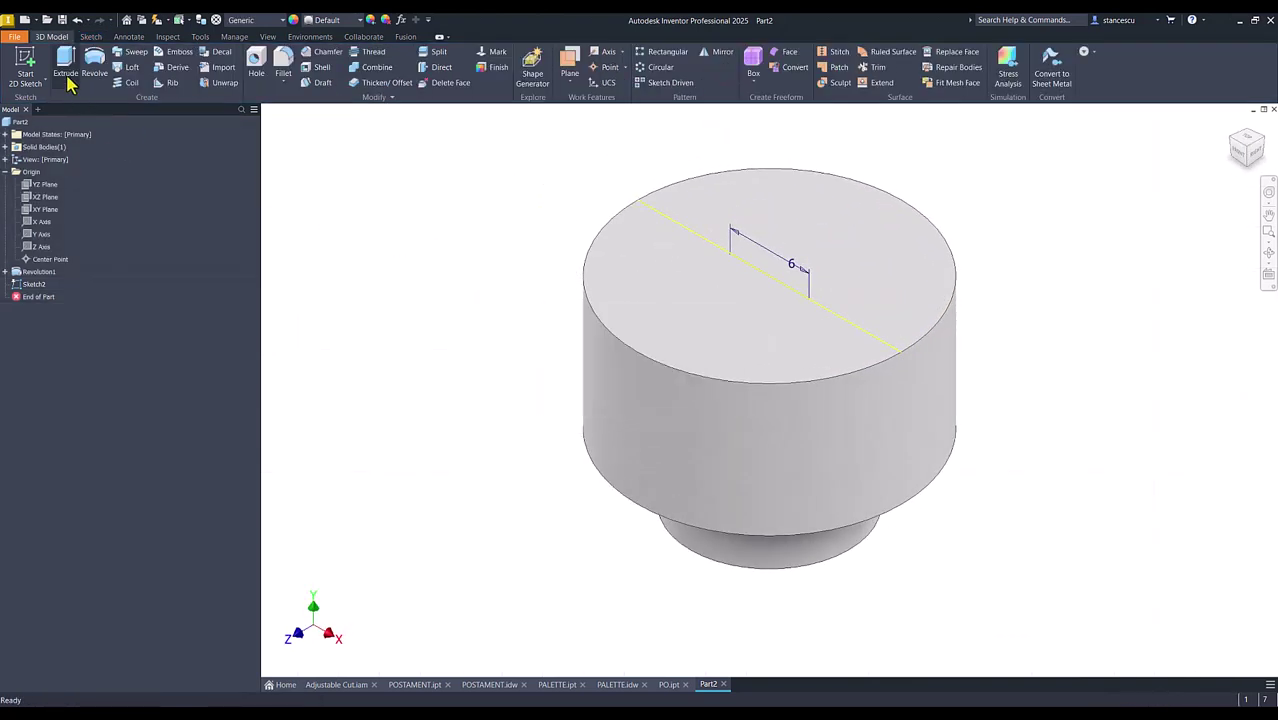
Step: Extrude the rectangle as a symmetric through-all cut to form the slot across the upper section
click(65, 62)
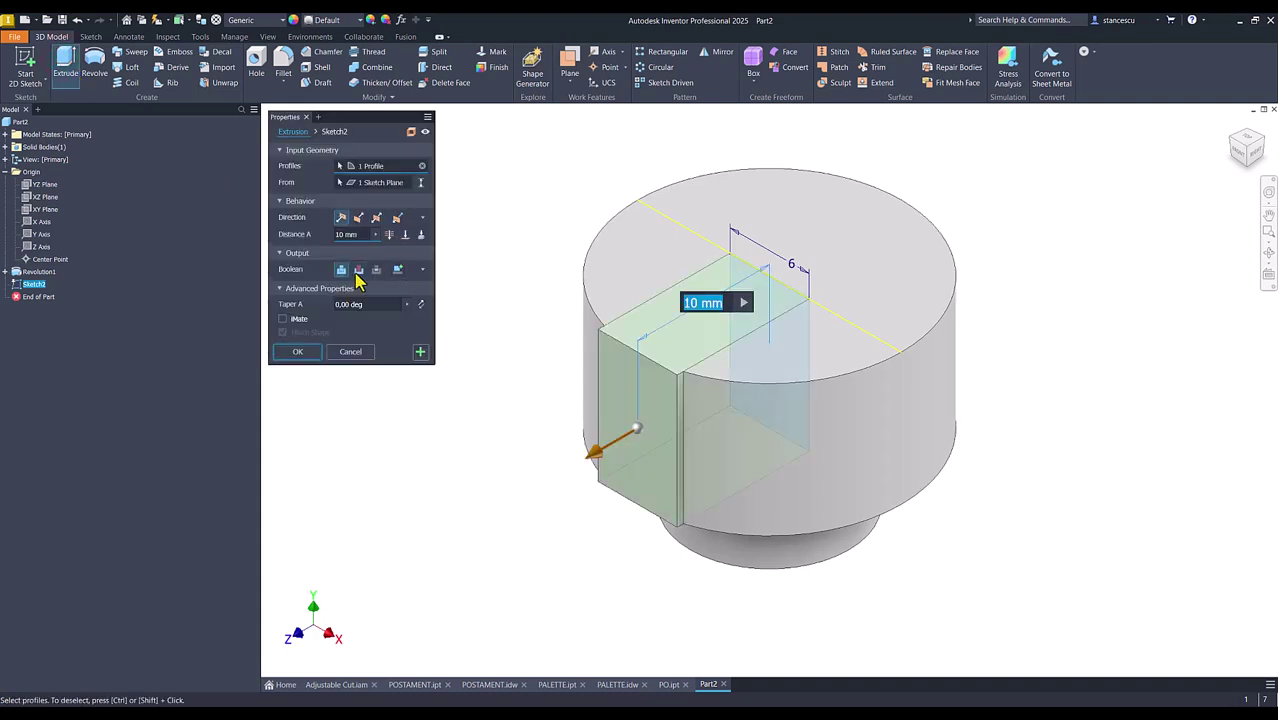
click(358, 270)
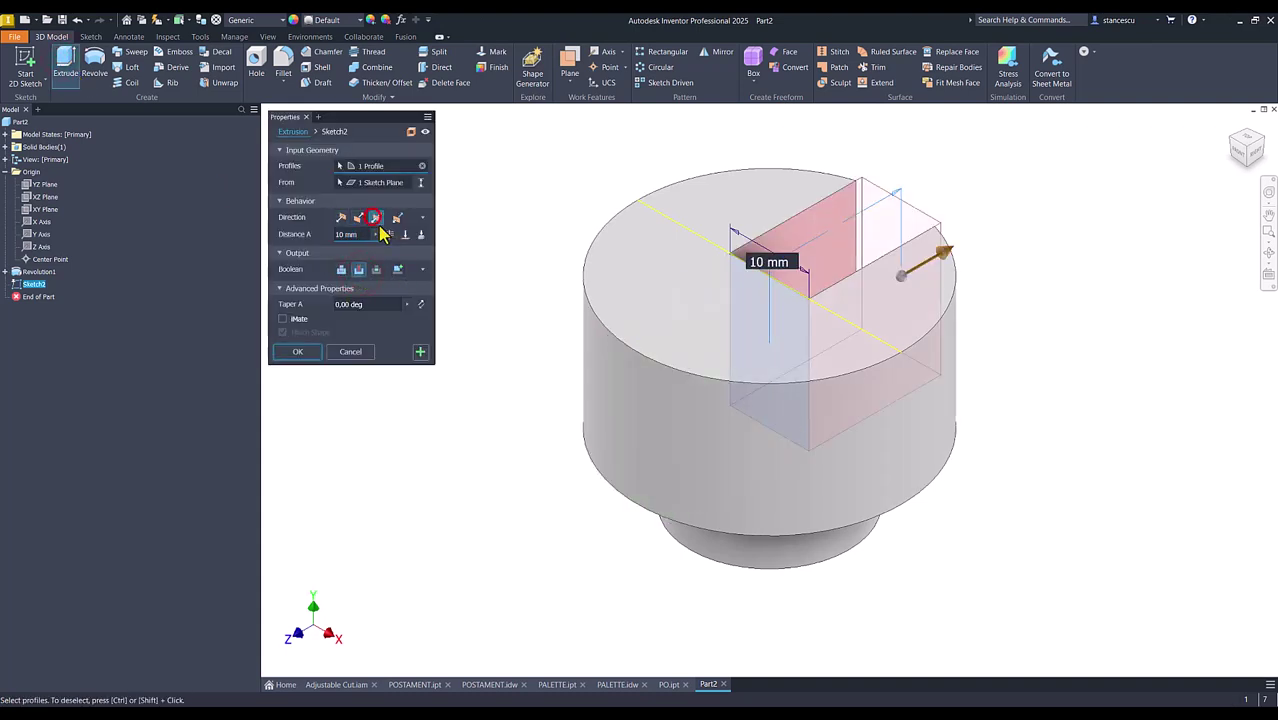
click(375, 216)
click(389, 236)
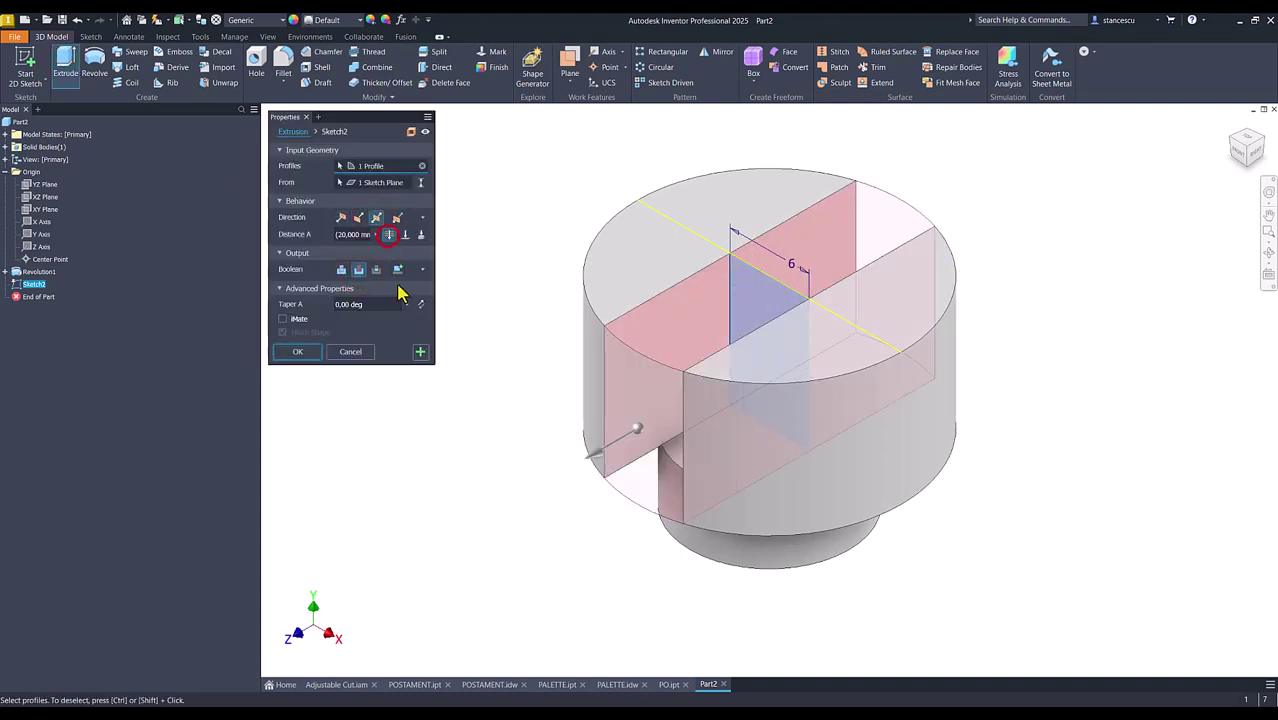
click(297, 356)
click(361, 384)
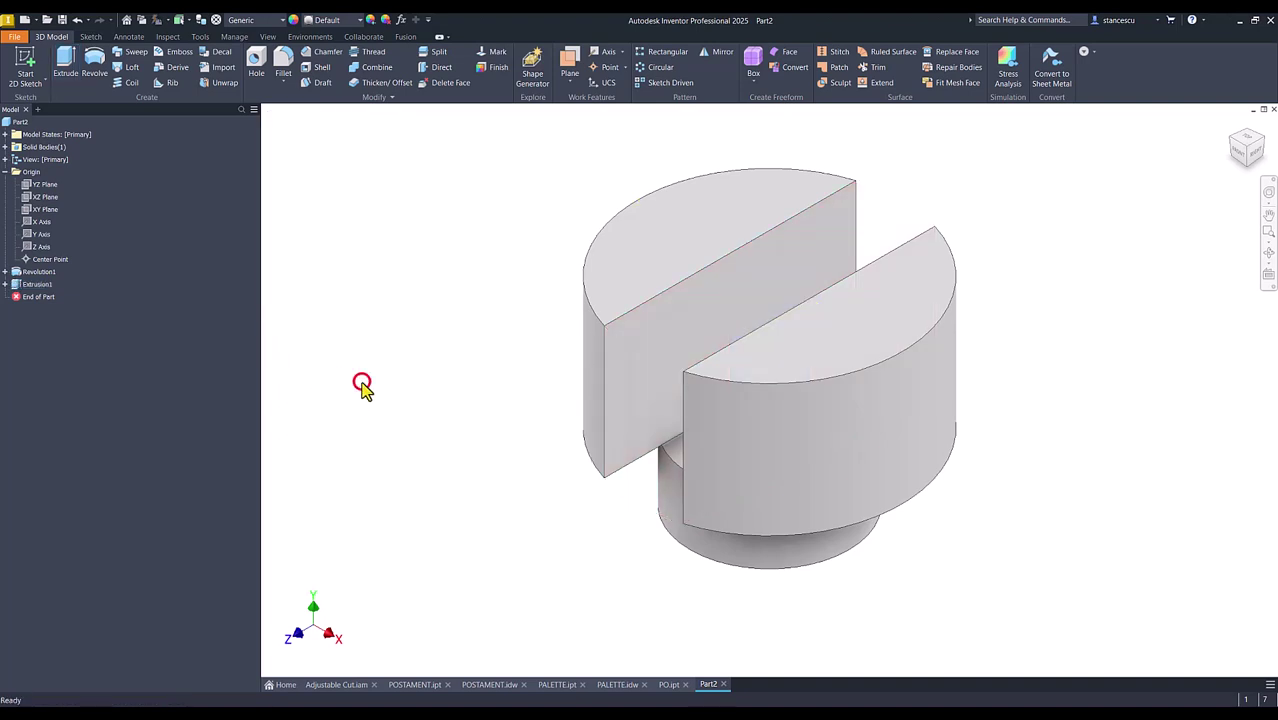
Step: Start a new sketch on the origin YZ plane and slice the graphics at the sketch plane
click(42, 186)
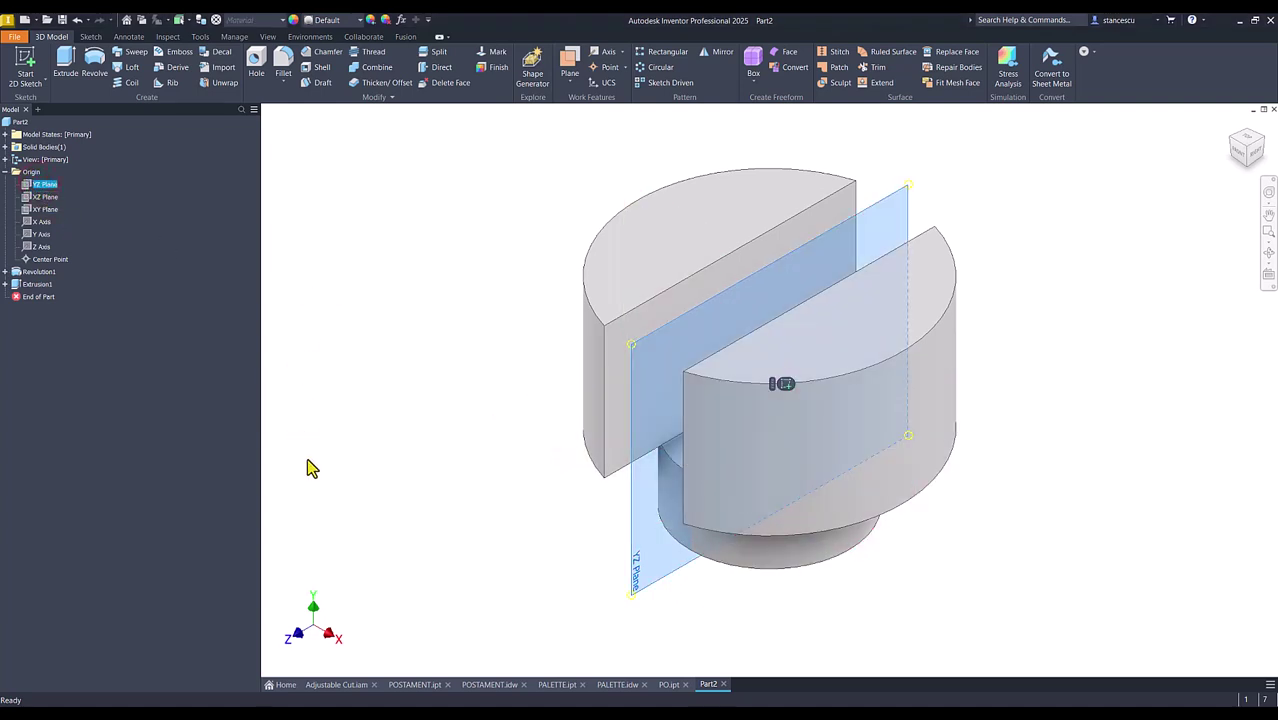
click(790, 386)
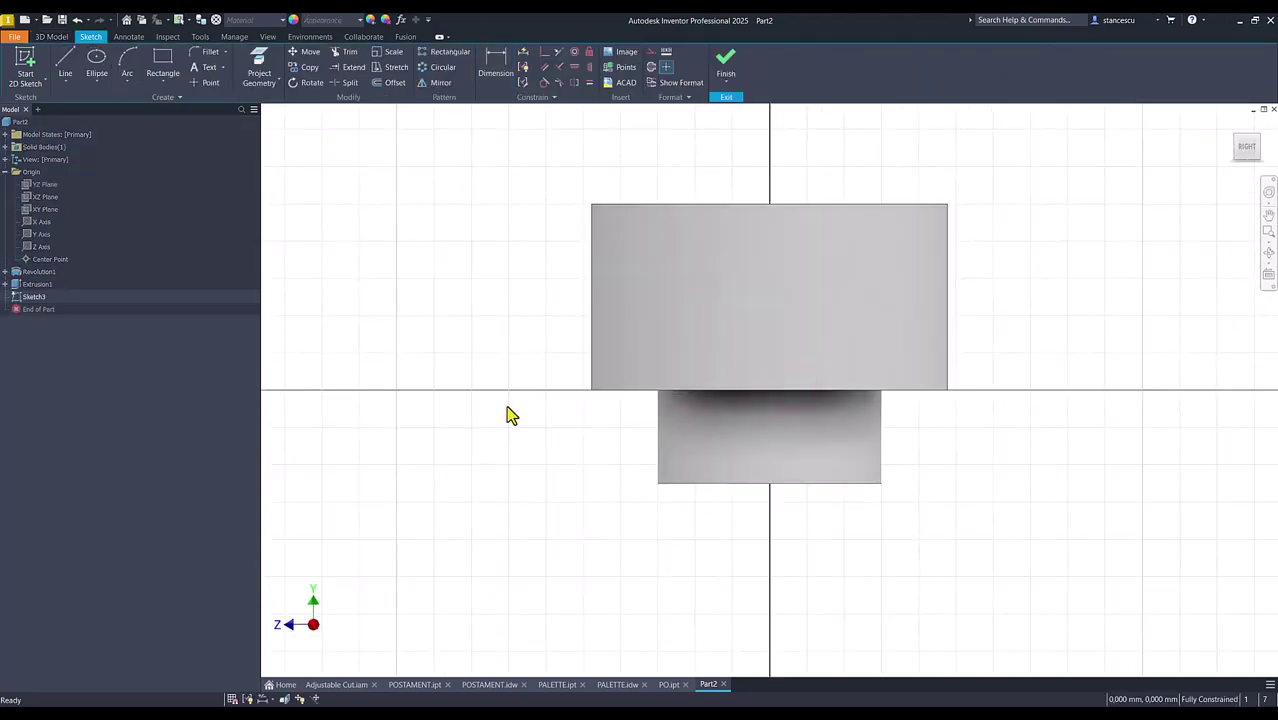
key(F7)
click(487, 348)
Step: Project the upper section's vertical side edge on the negative Z side into the sketch
click(258, 56)
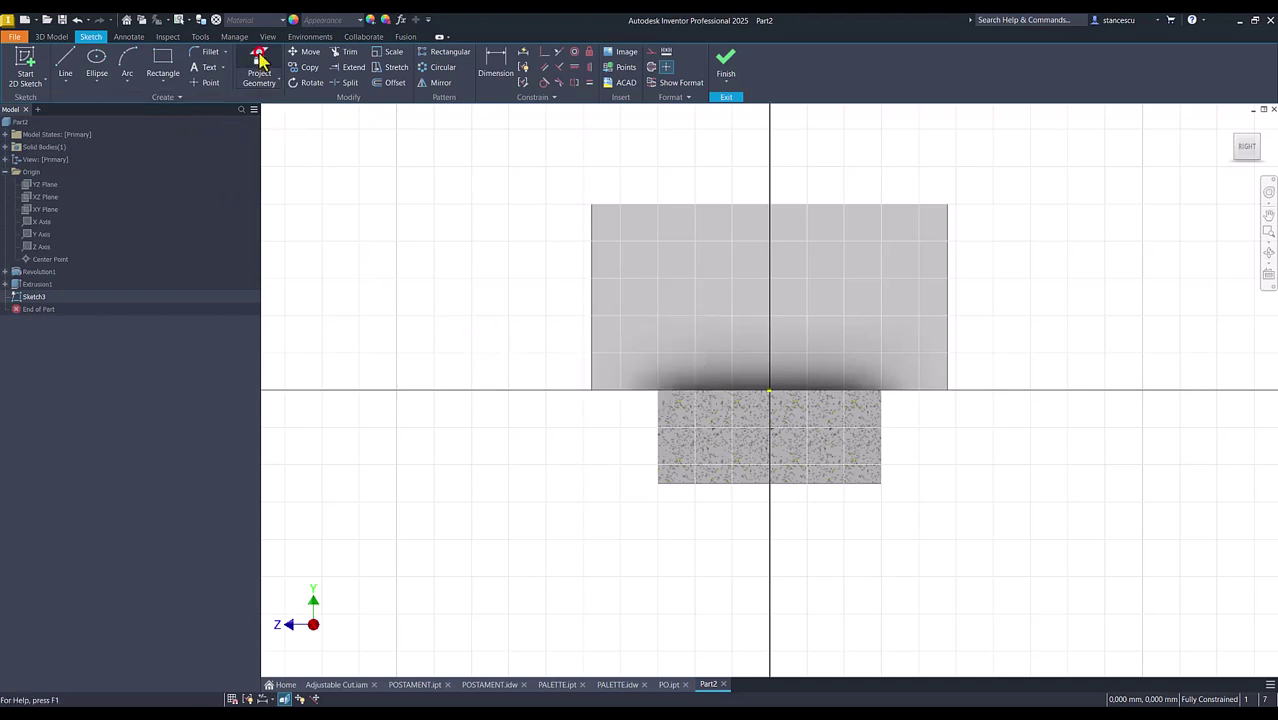
click(947, 290)
click(376, 200)
Step: Sketch a rectangle 20 mm high and about 31 mm wide from the projected edge's lower endpoint, extending past the opposite side
click(161, 60)
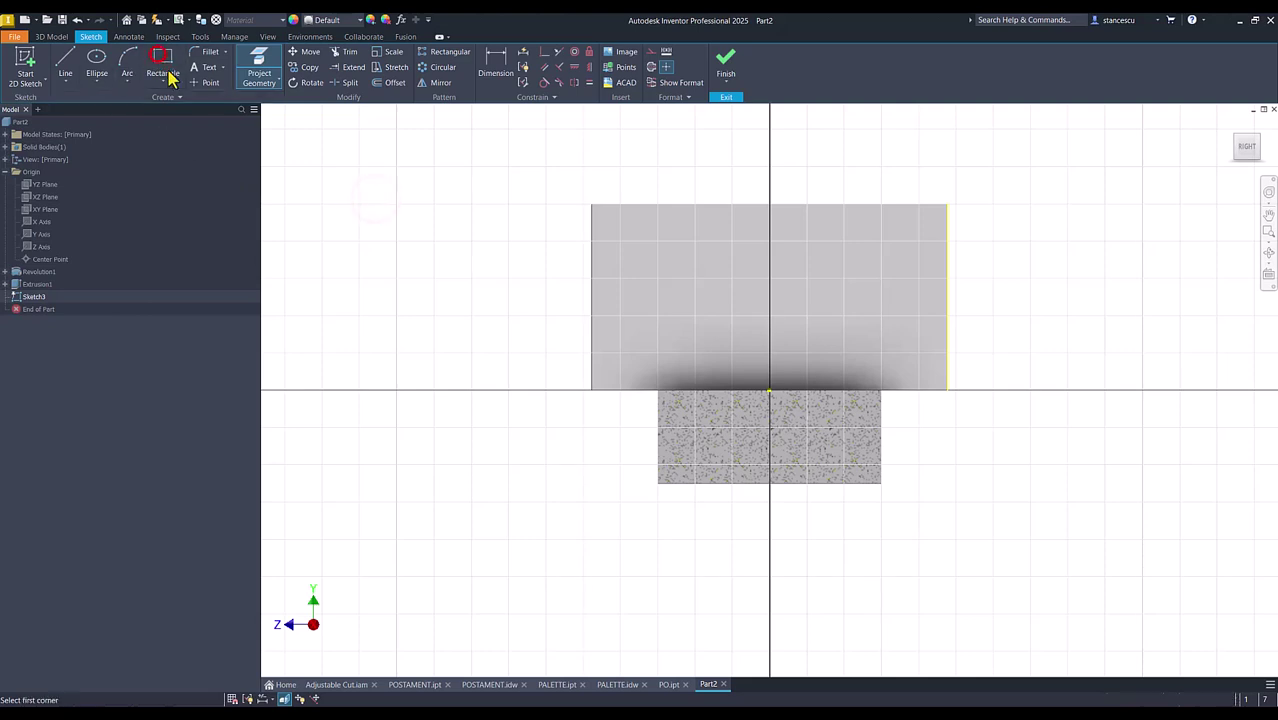
click(947, 390)
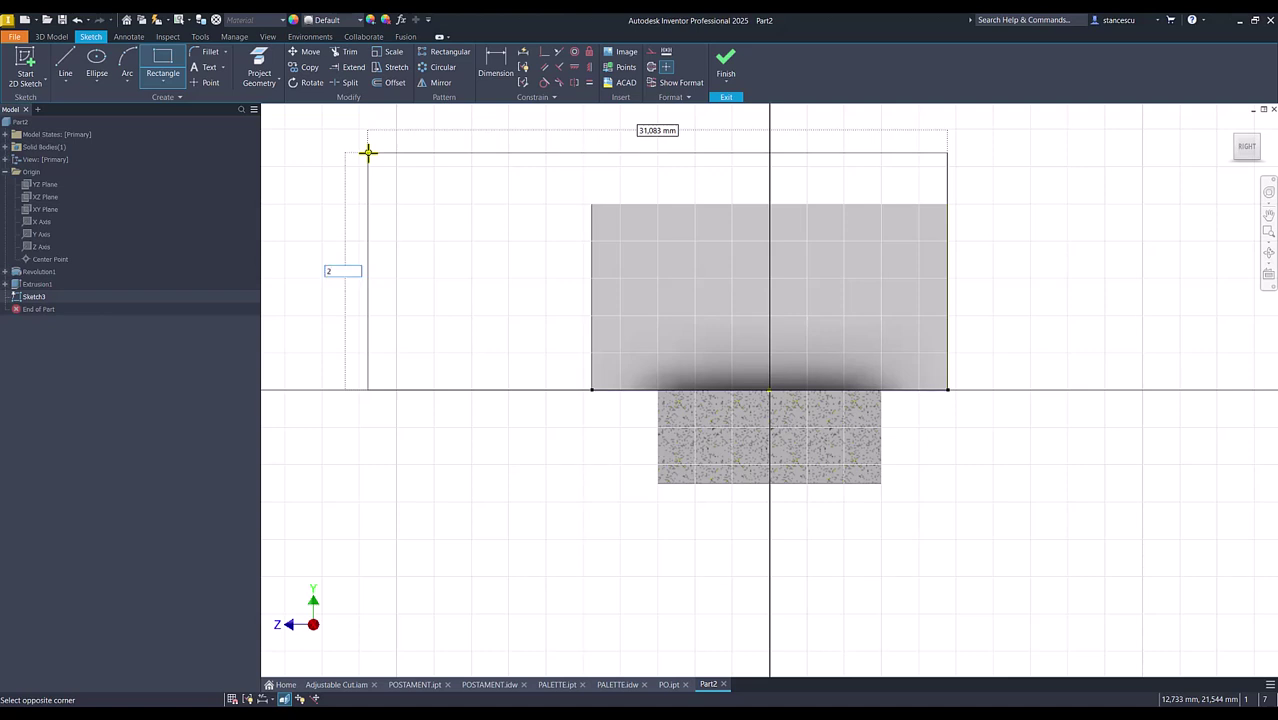
key(Return)
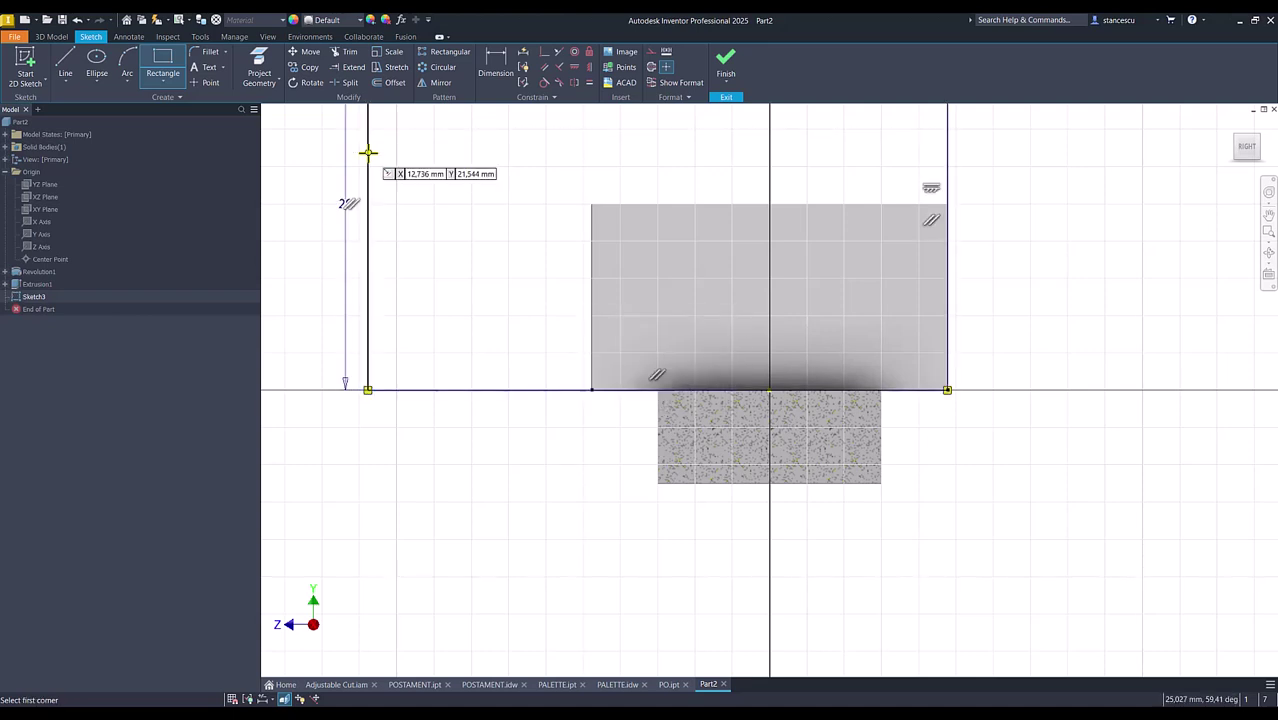
key(Num_Lock)
scroll(411, 414, up, 2)
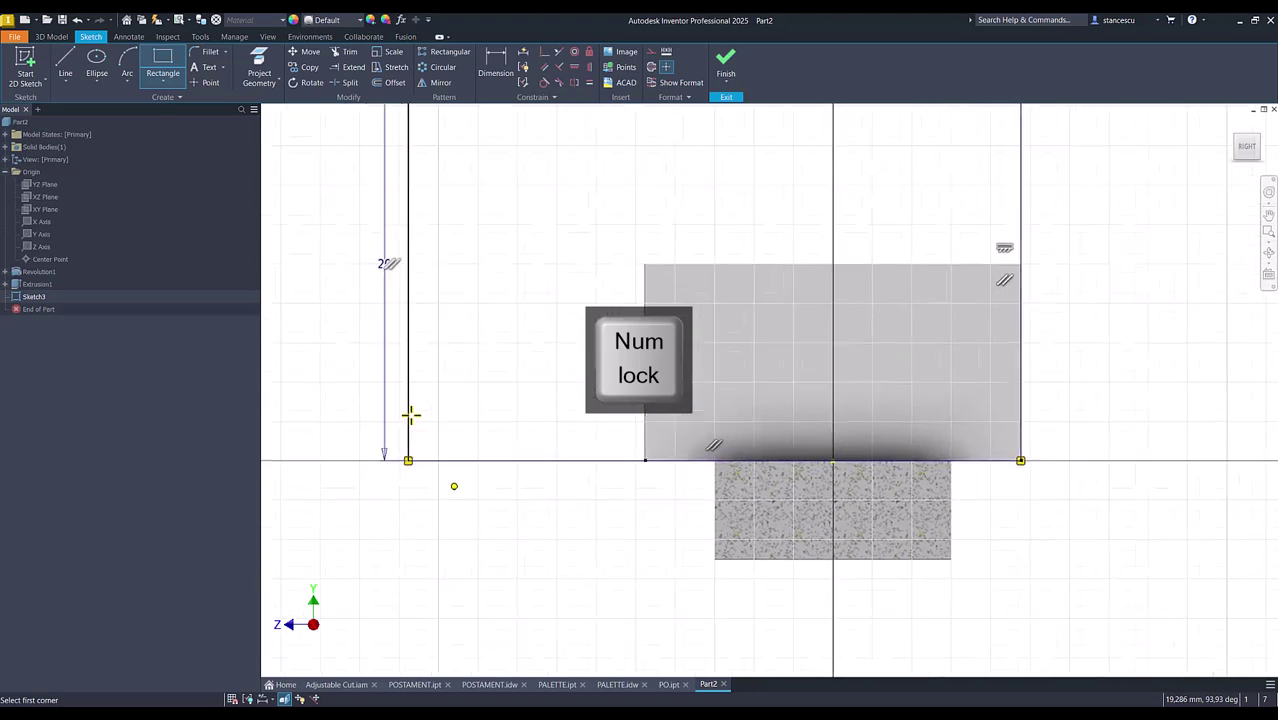
scroll(470, 400, down, 3)
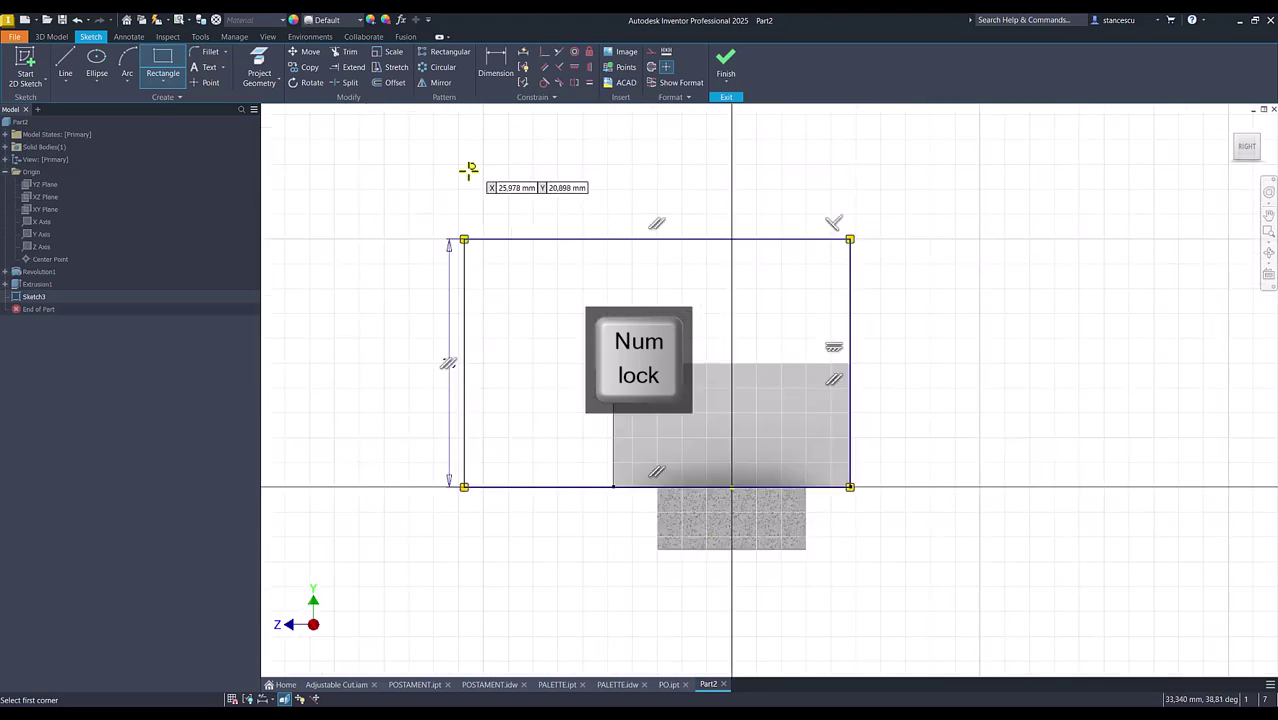
Step: Dimension the distance from the origin to the rectangle's far vertical side, lengthening the handle profile, and finish the sketch
click(490, 63)
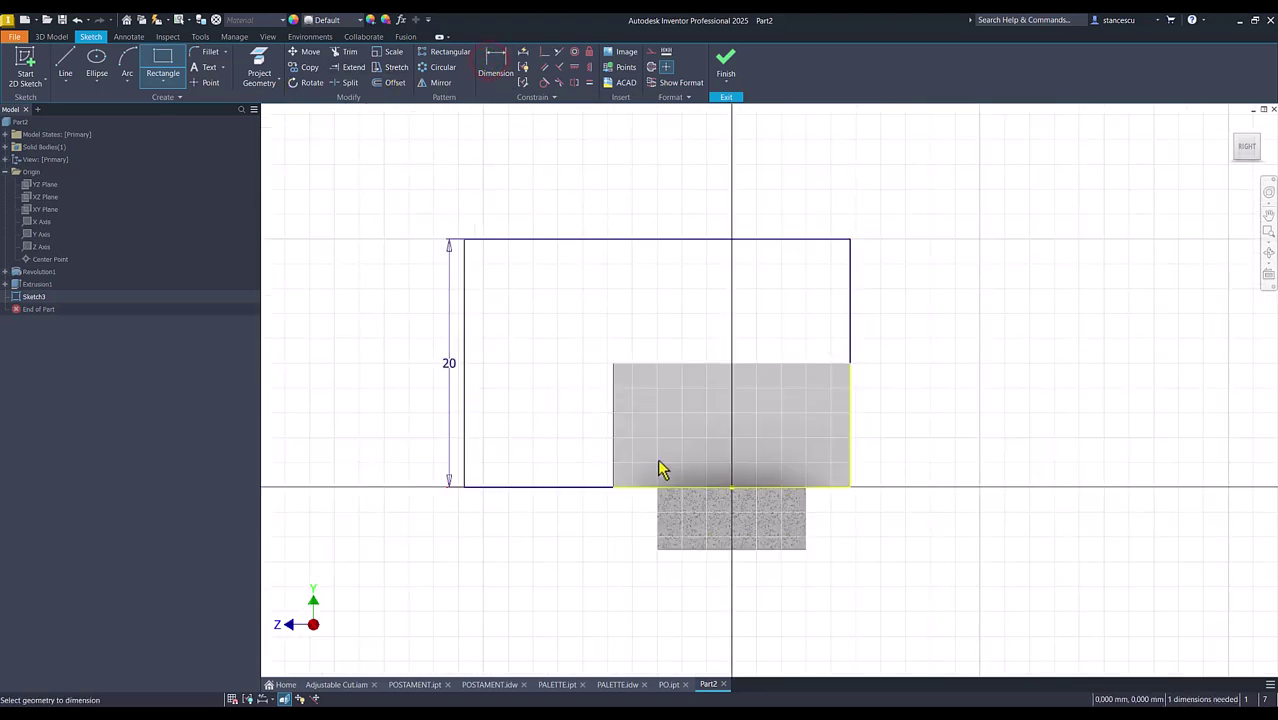
click(732, 488)
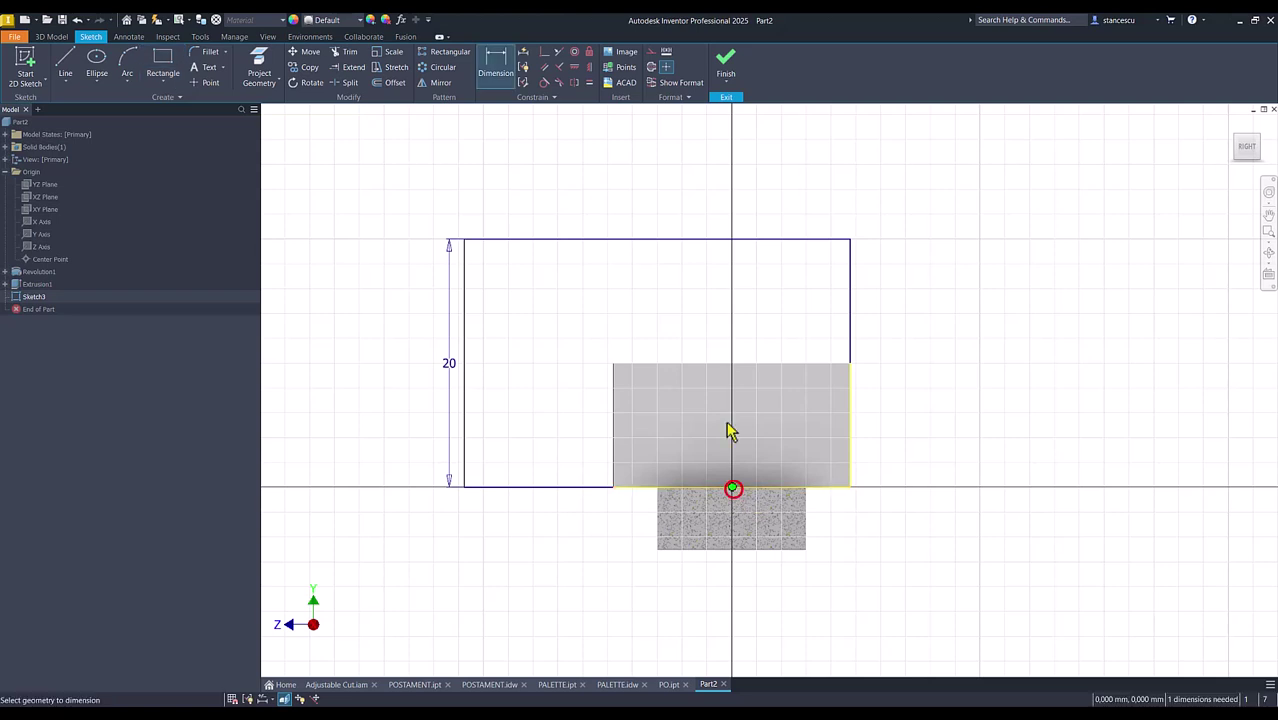
click(465, 357)
click(599, 177)
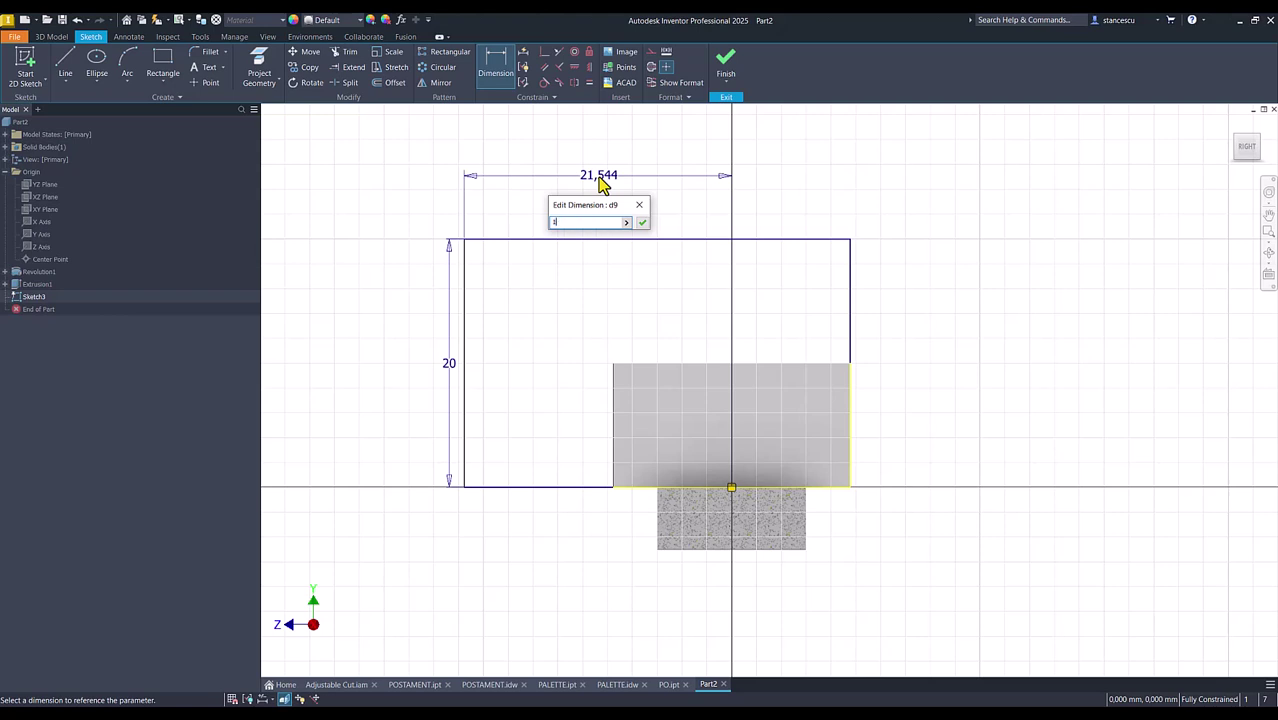
key(Return)
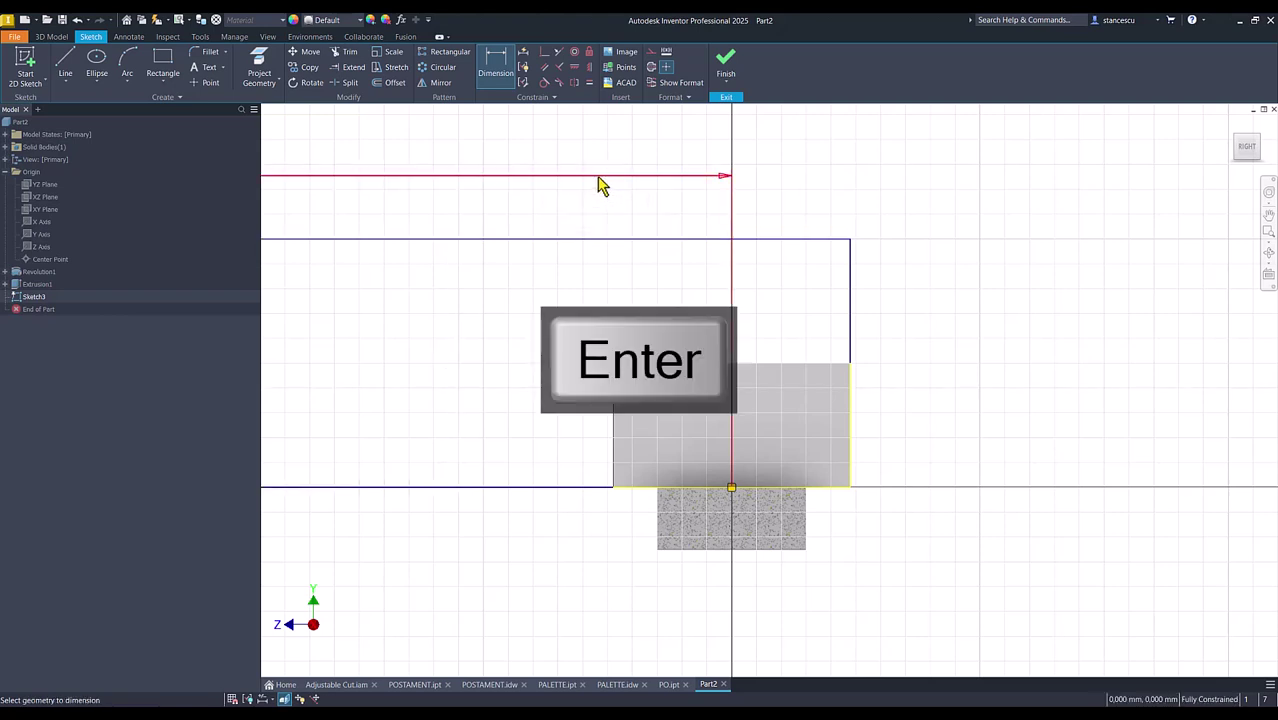
click(726, 62)
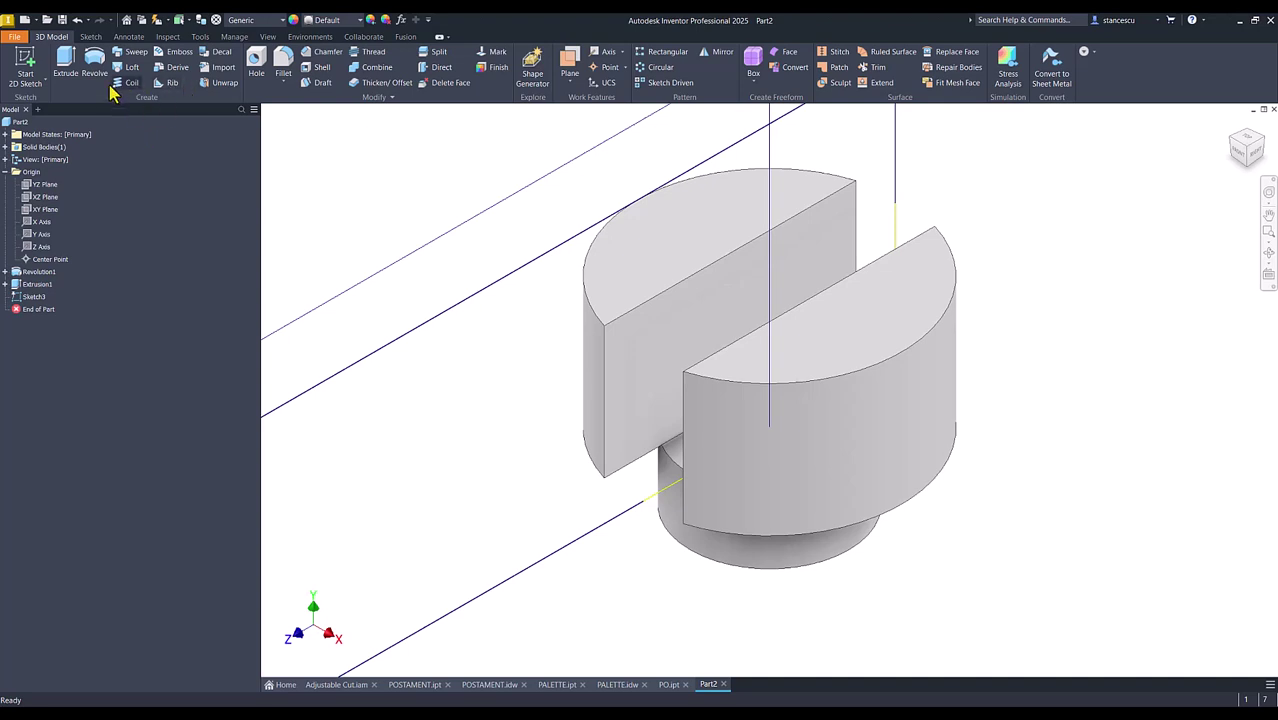
Step: Extrude the handle profile symmetrically by 6 mm, joined to the body
click(65, 62)
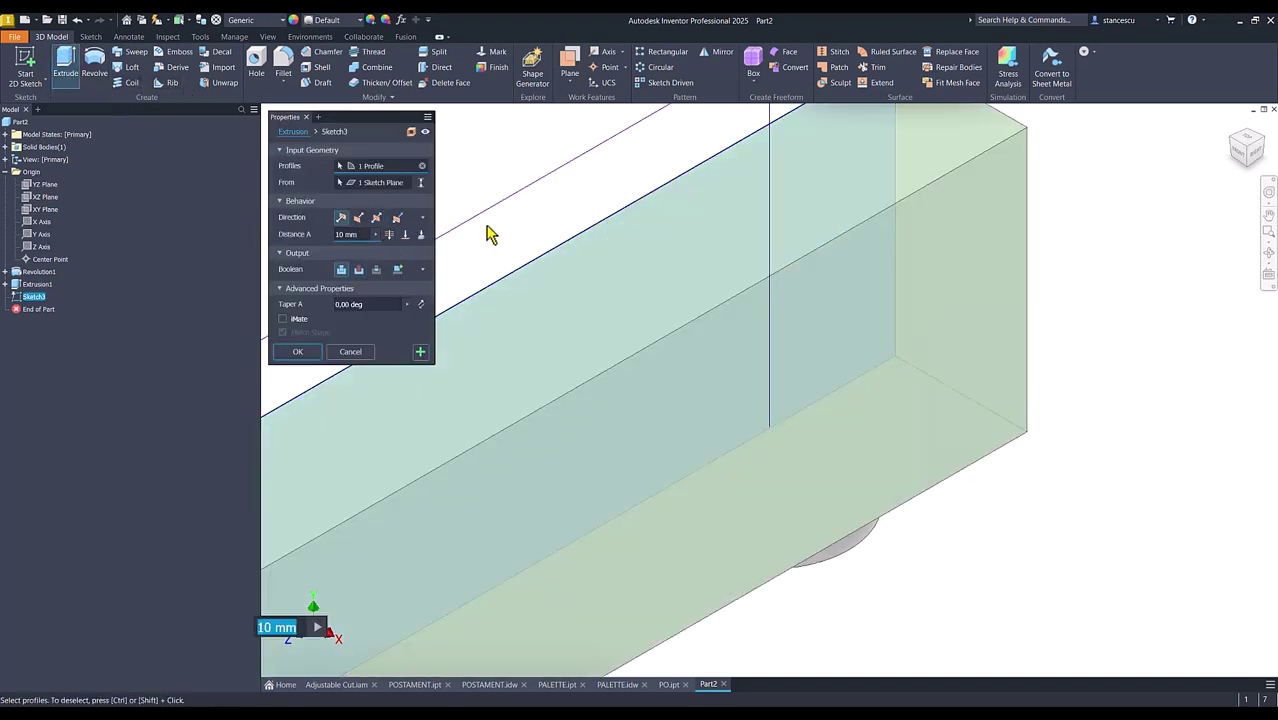
click(376, 219)
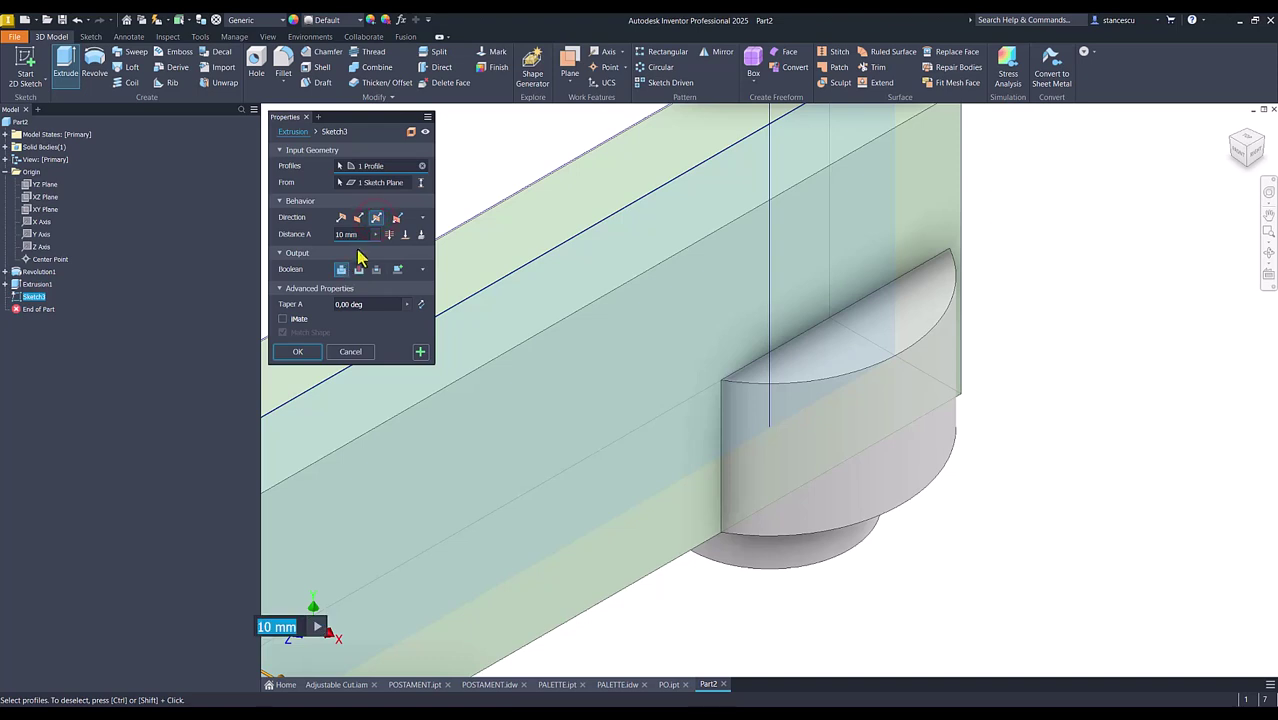
click(357, 240)
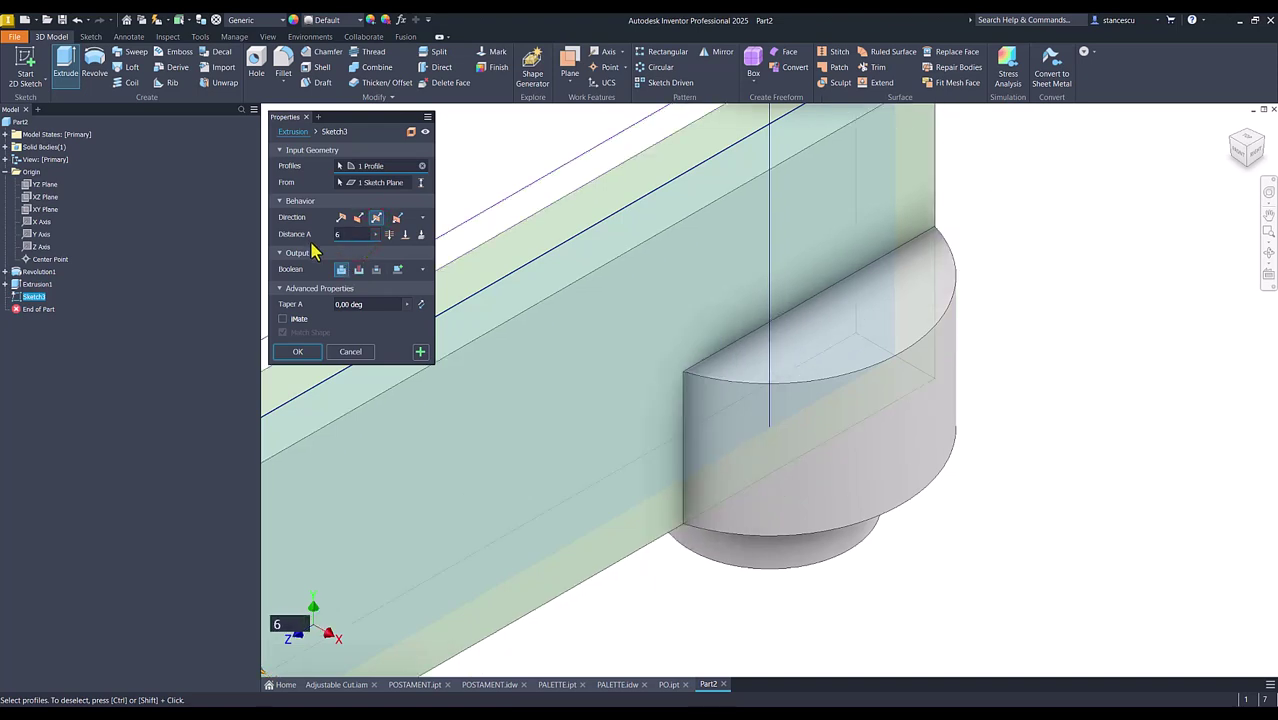
click(297, 351)
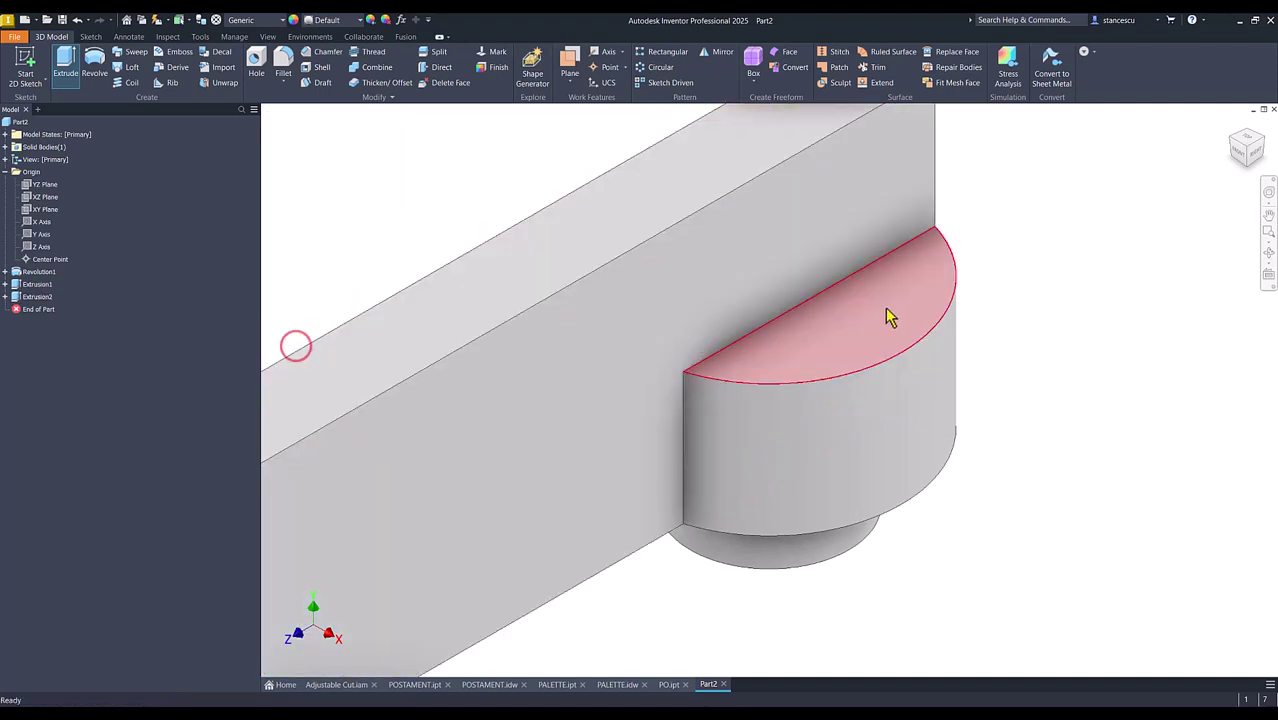
key(Home)
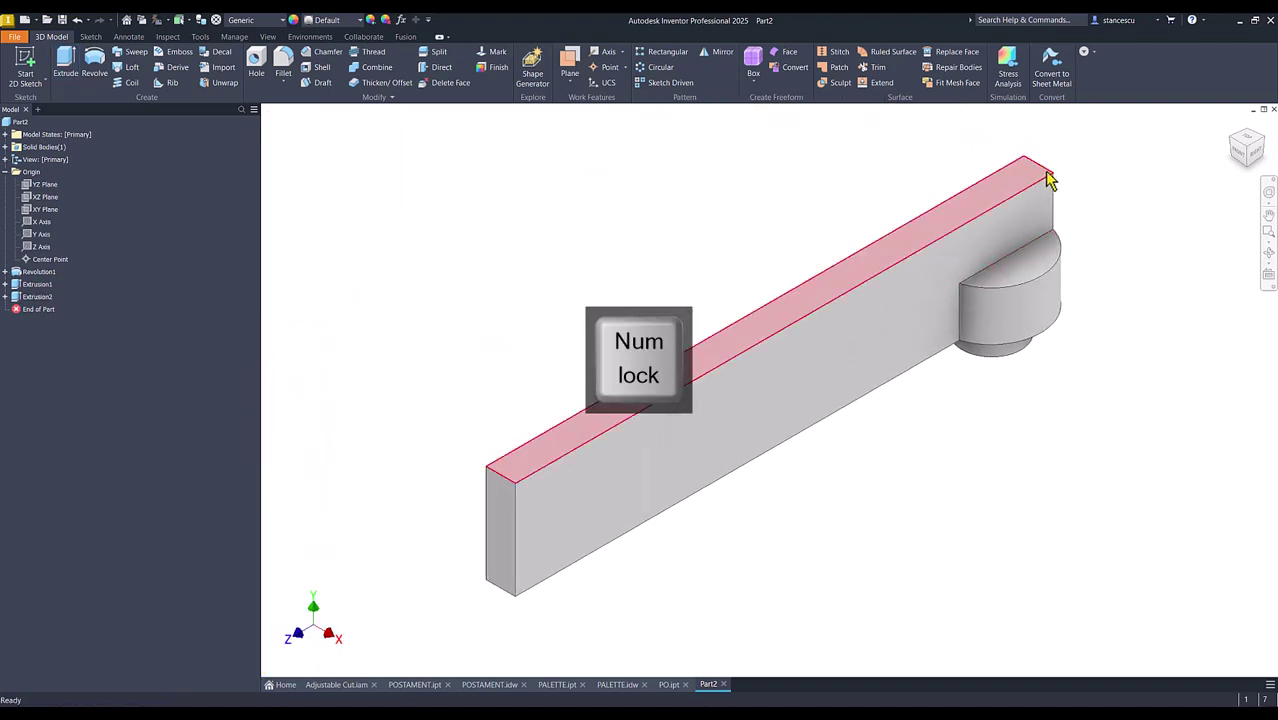
Step: Fillet the handle's short upper end edge above the round body
click(1047, 175)
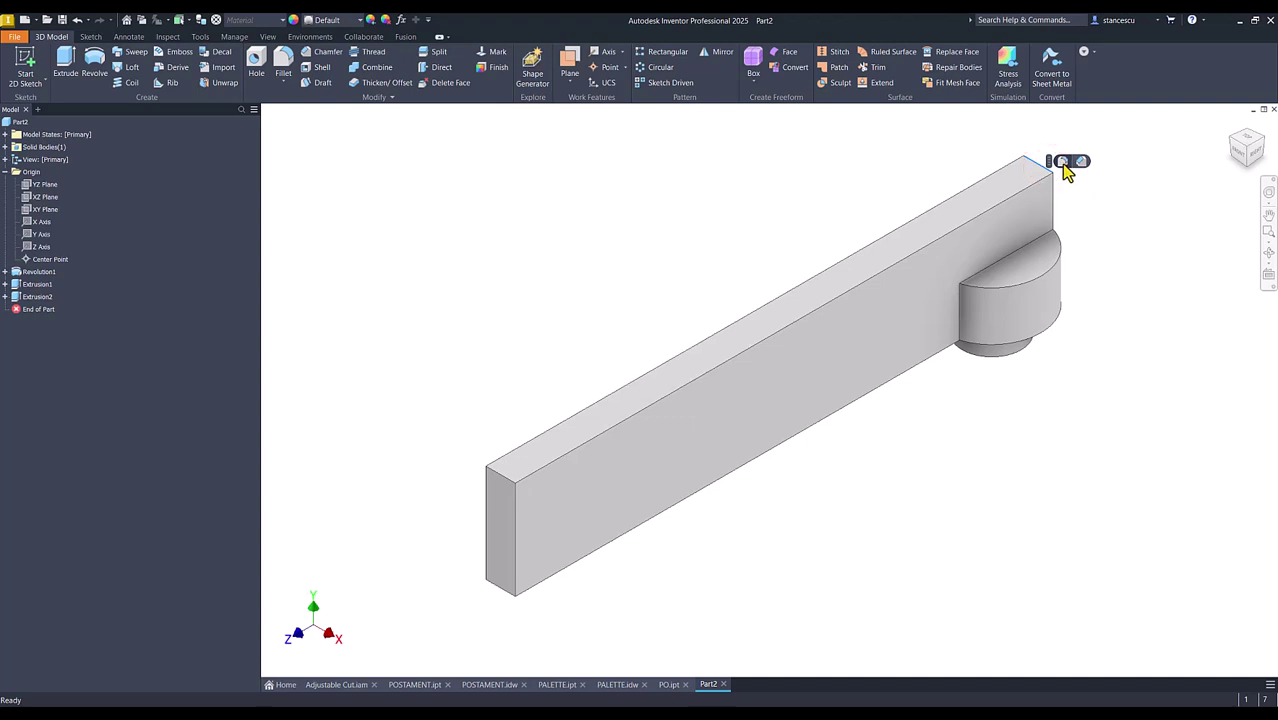
key(f)
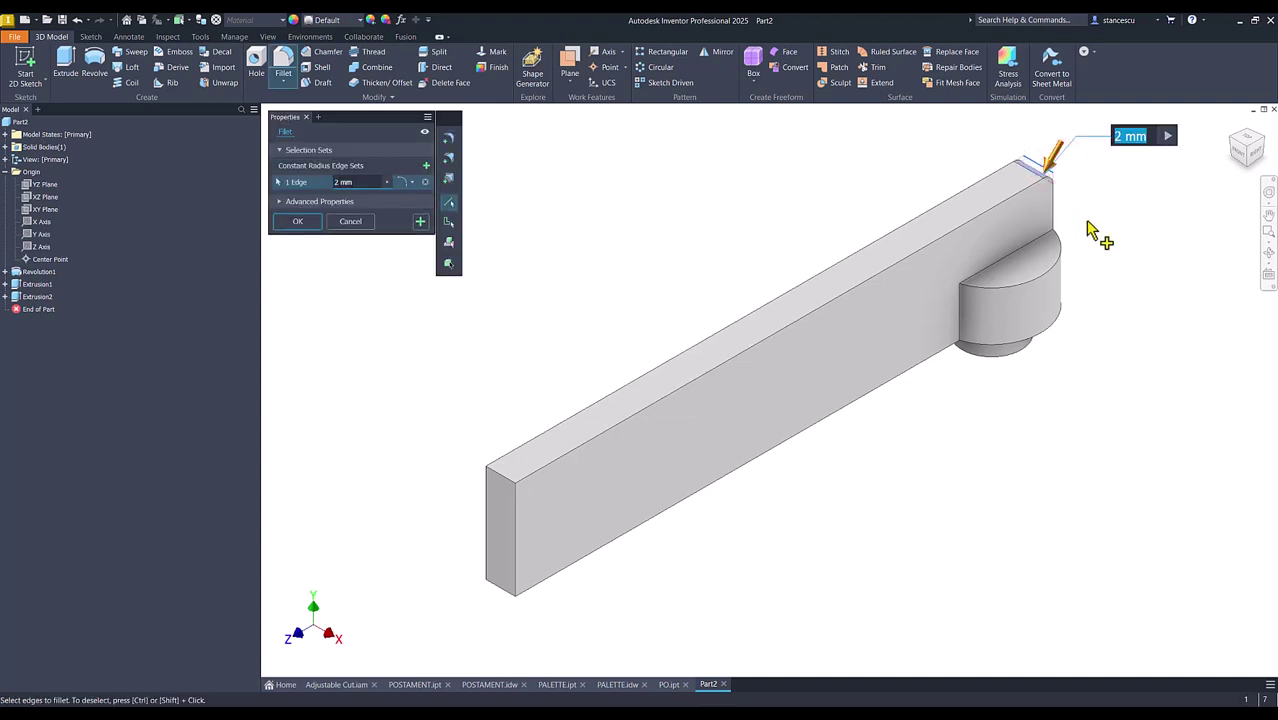
key(Return)
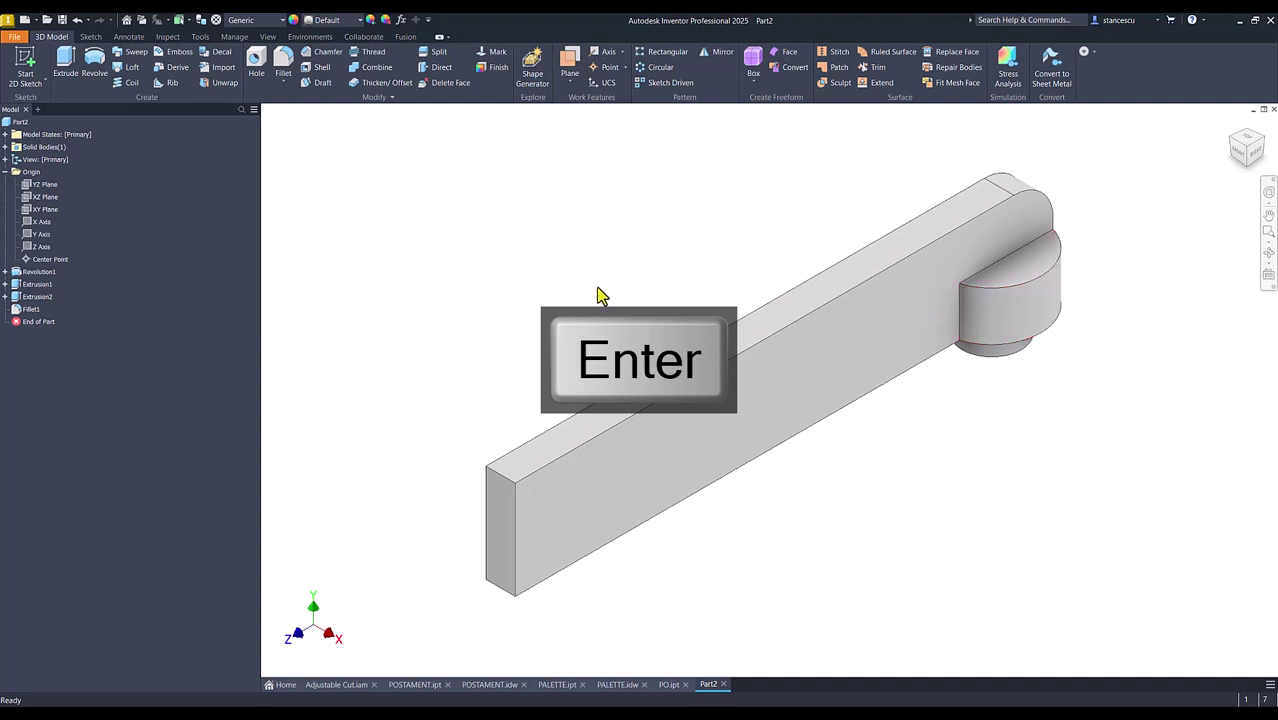
Step: Chamfer the bottom circular edge of the small cylindrical step beneath the round body
click(1007, 358)
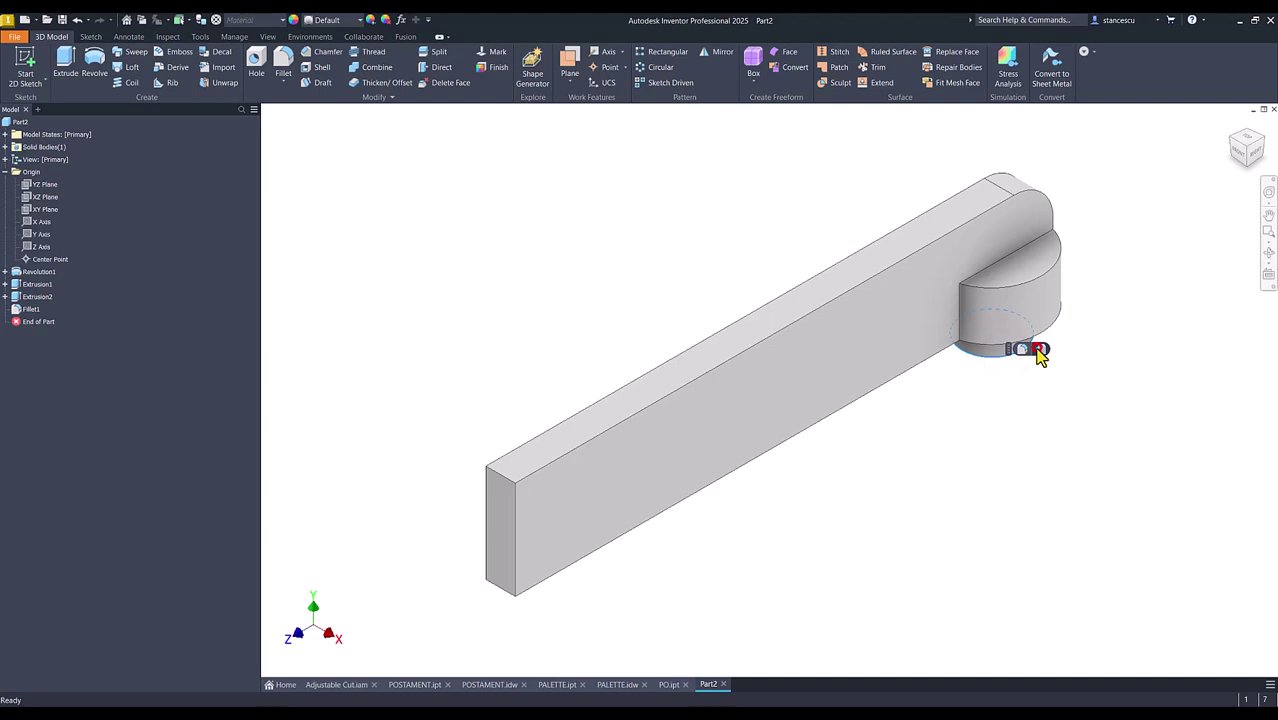
click(1039, 349)
key(BackSpace)
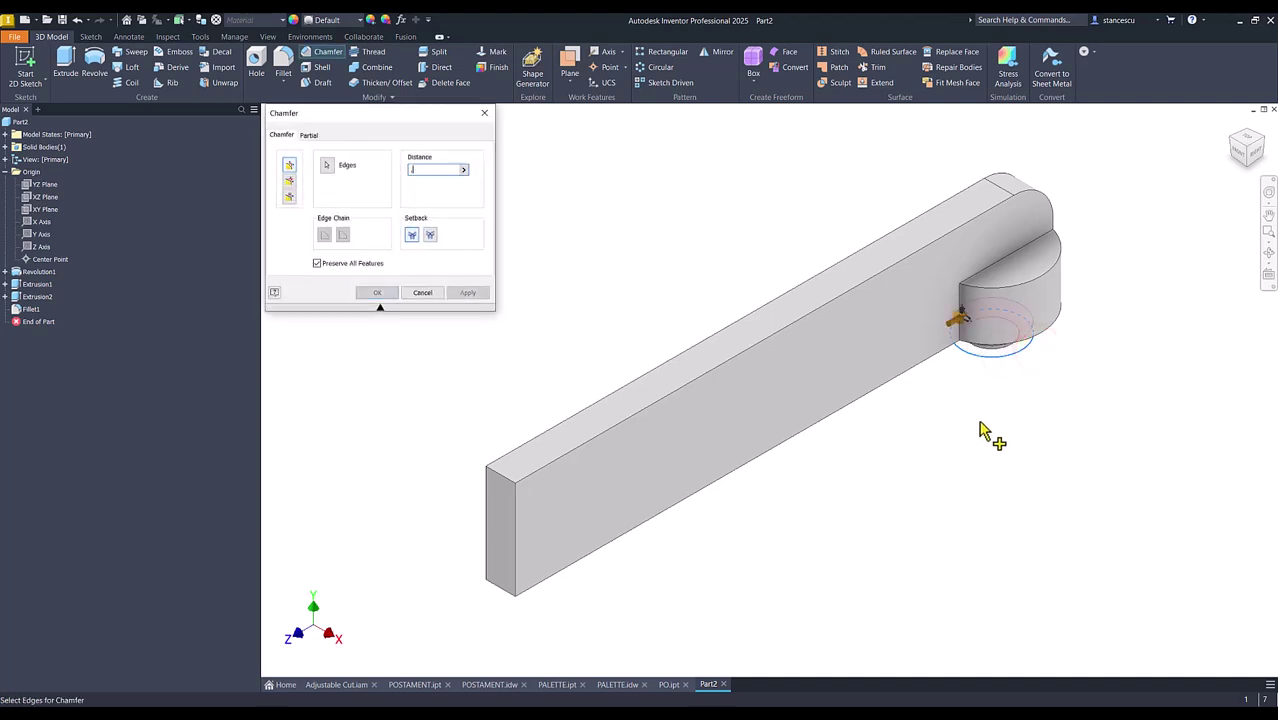
key(Return)
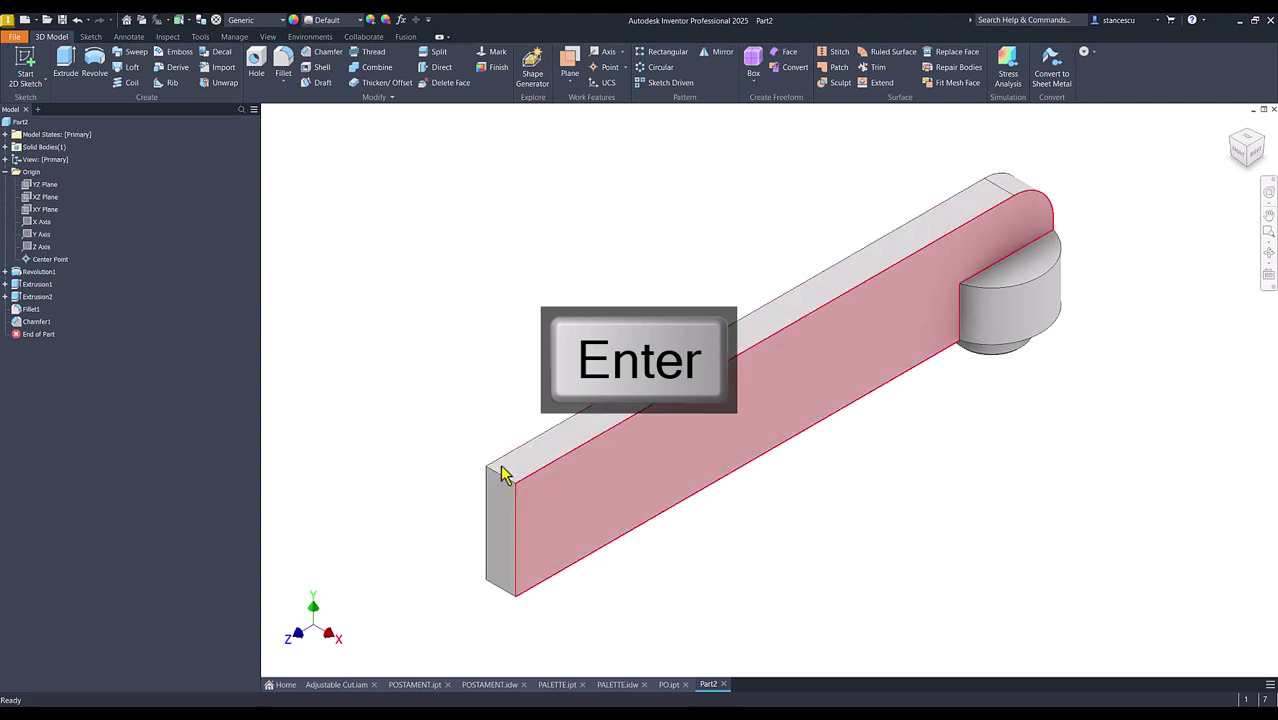
click(460, 346)
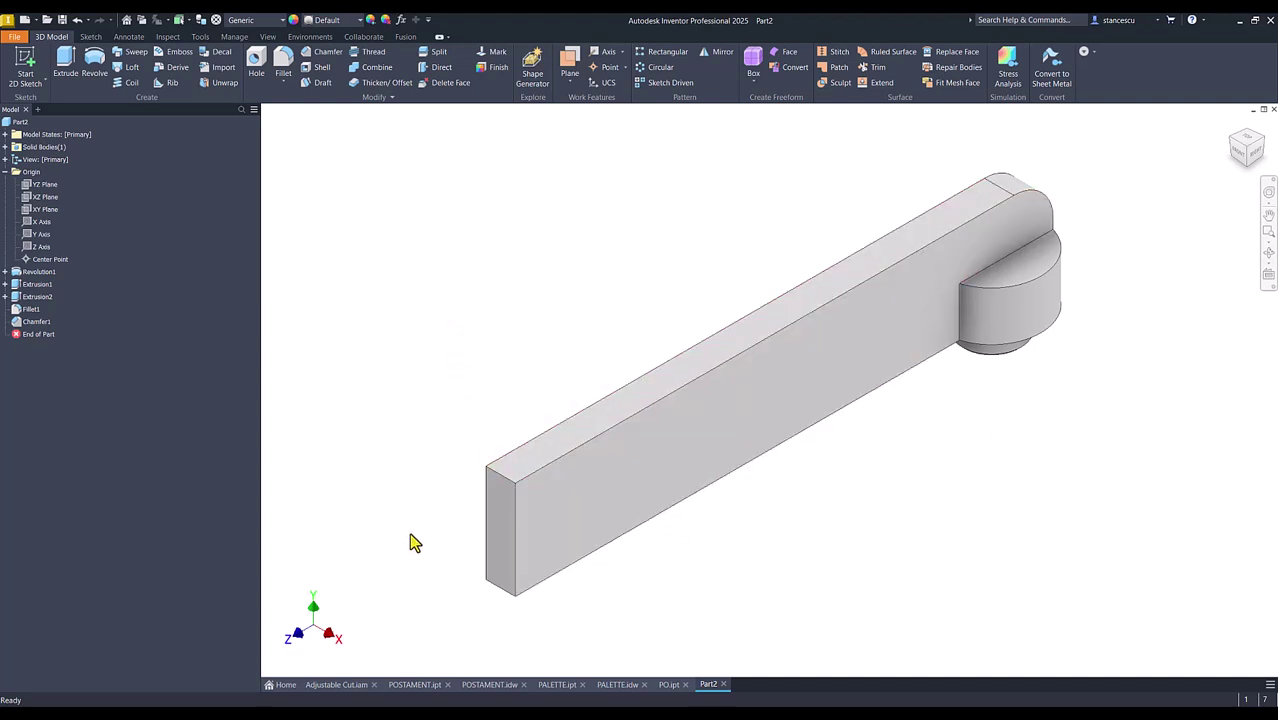
Step: Assign the Brass, Soft Yellow material to the part and save it as PA
click(263, 24)
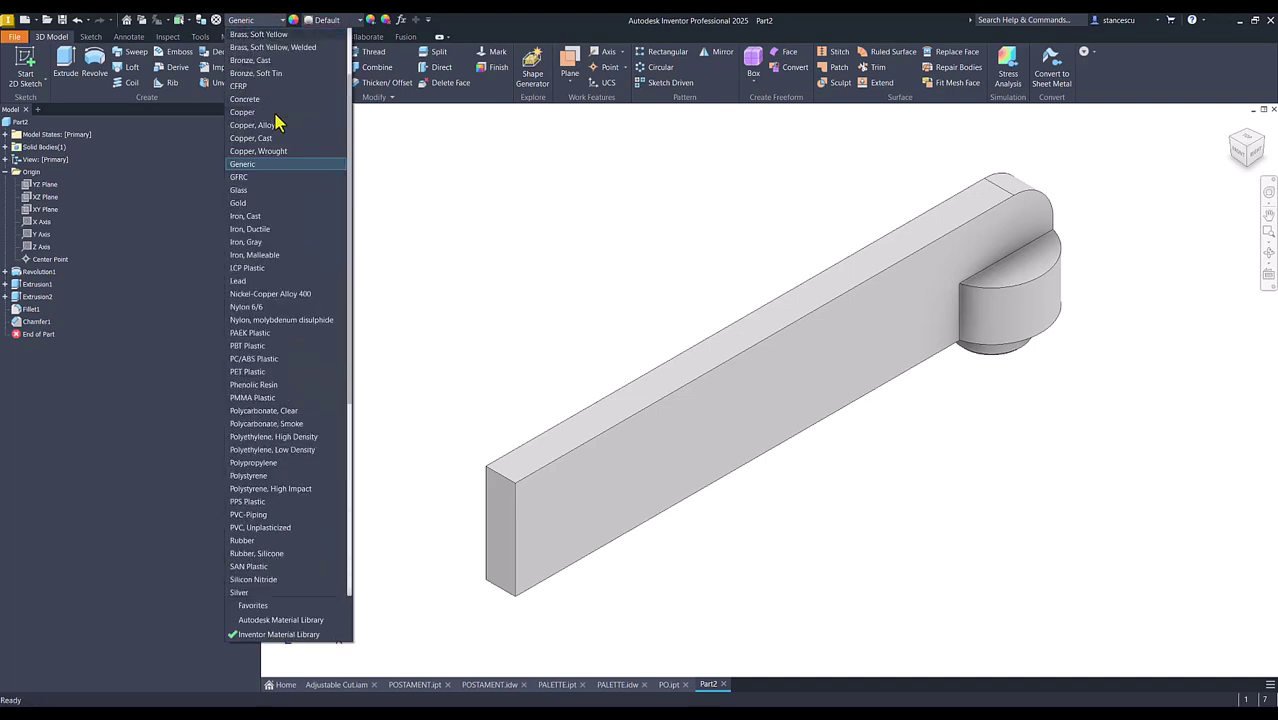
click(259, 35)
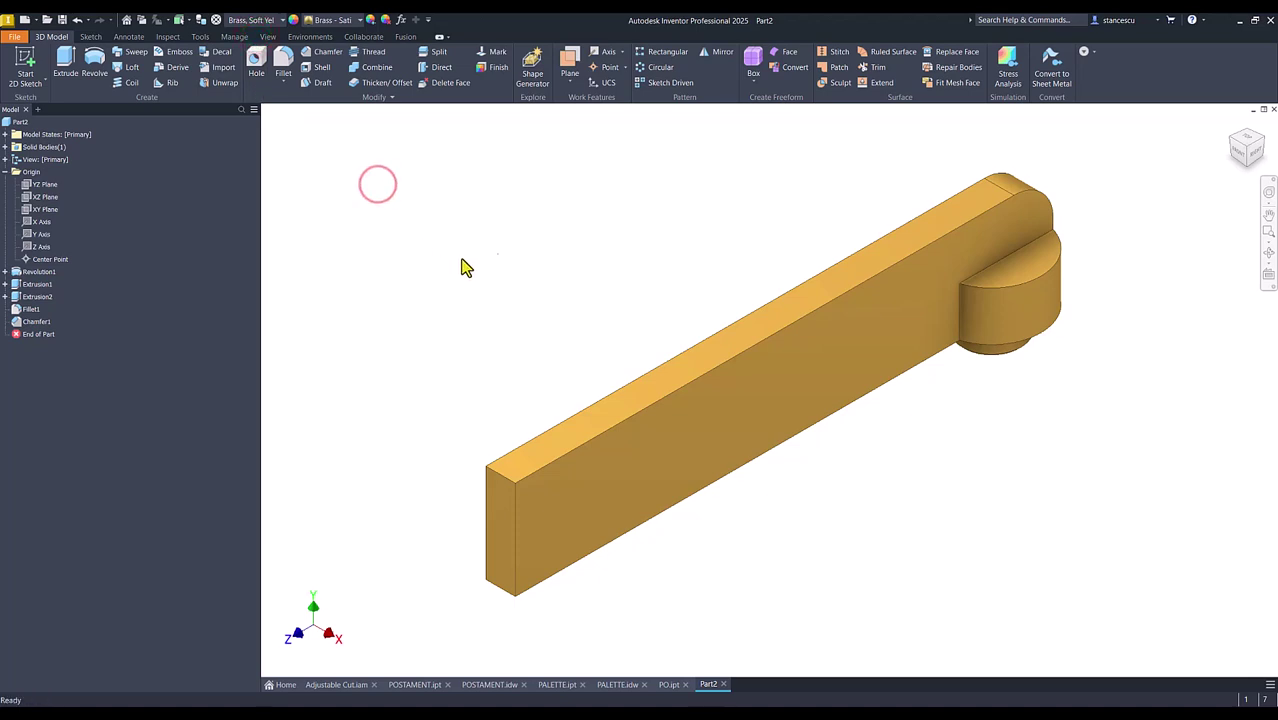
key(ctrl+s)
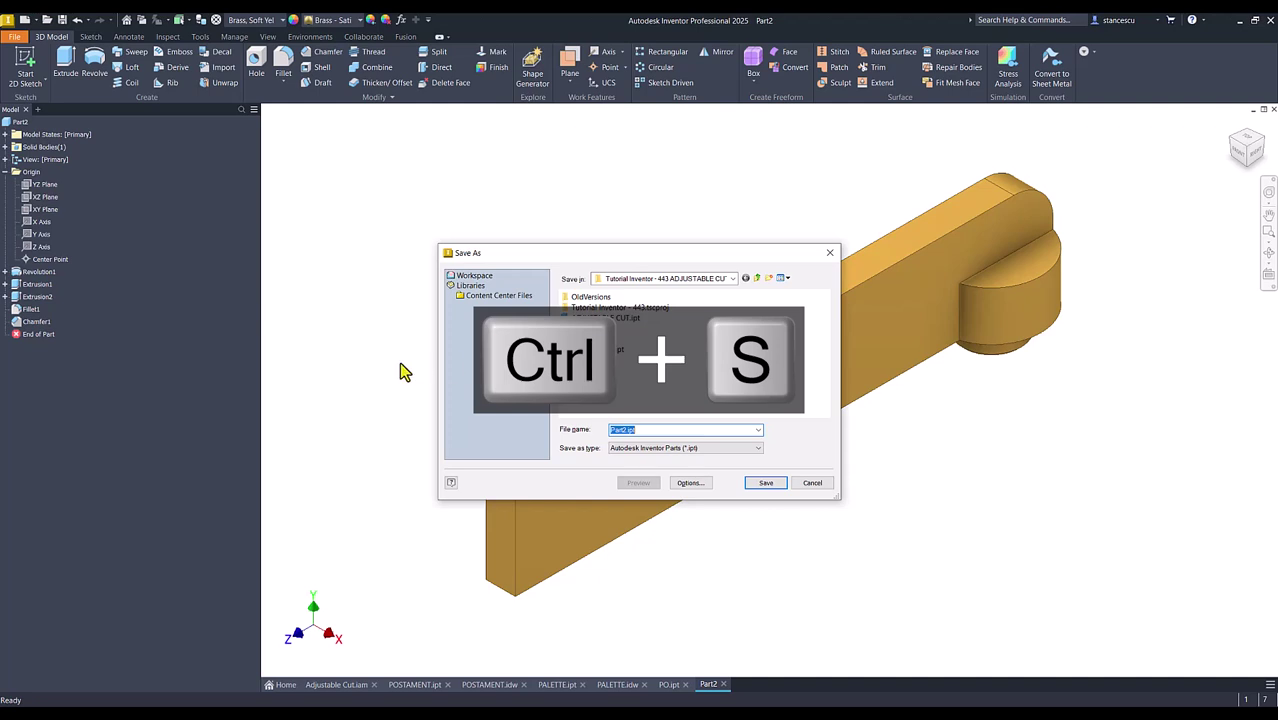
text(PA)
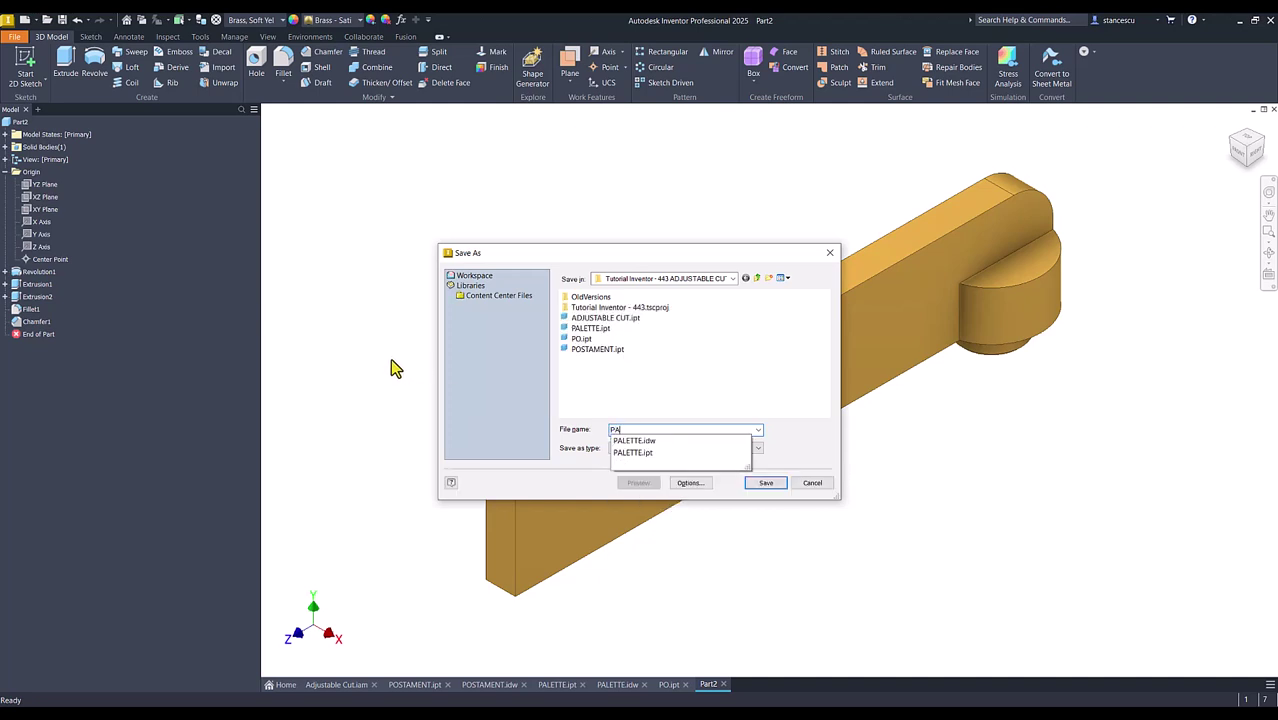
click(766, 483)
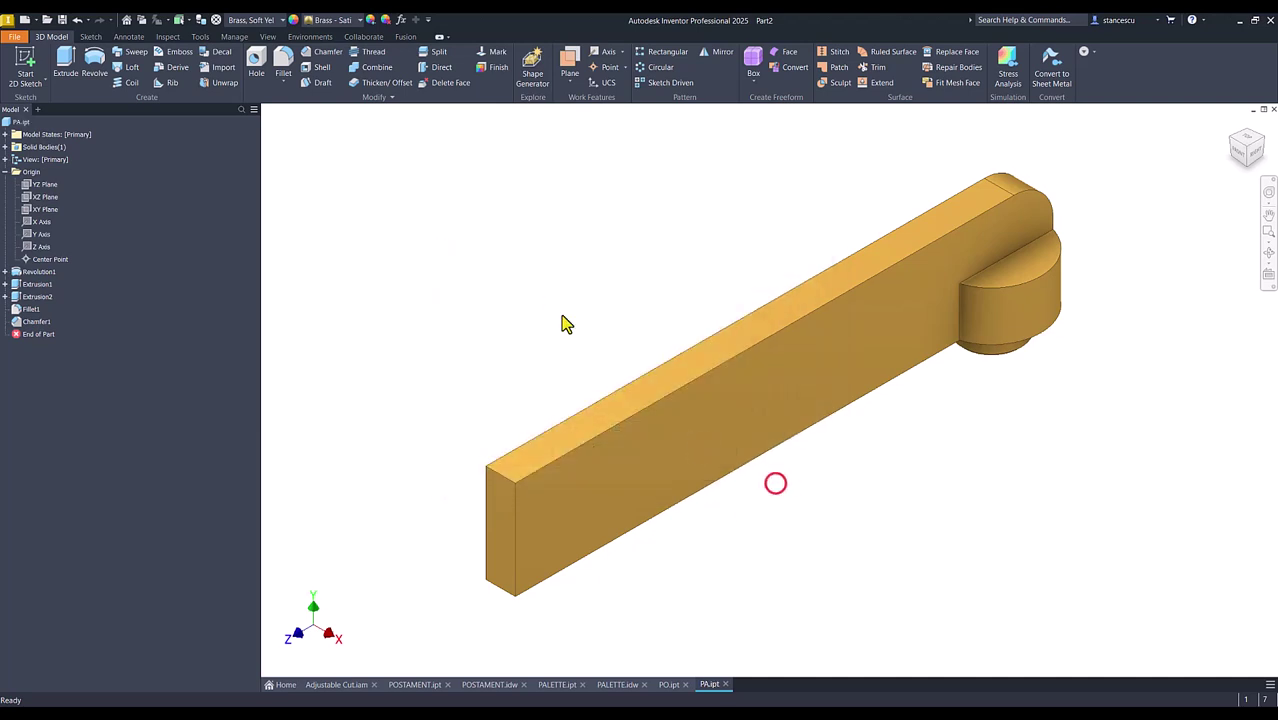
click(531, 260)
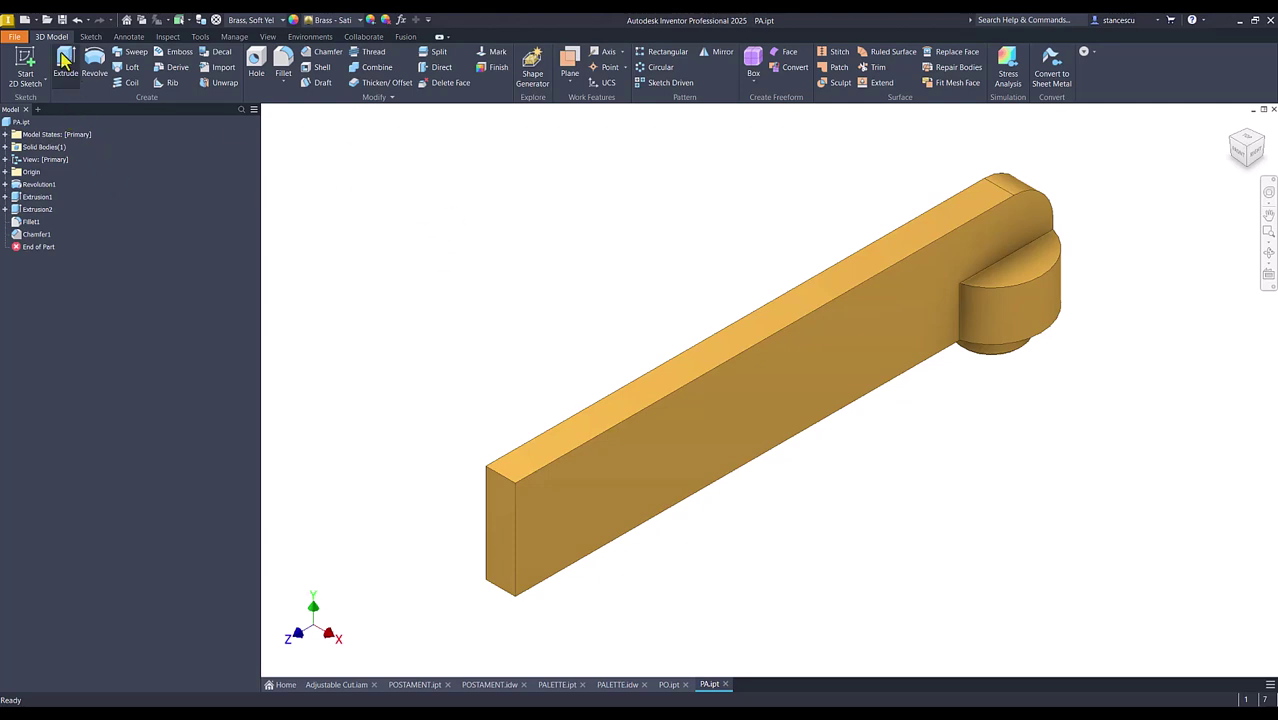
Step: Create a new assembly and place one PO.ipt component grounded at the origin
click(25, 21)
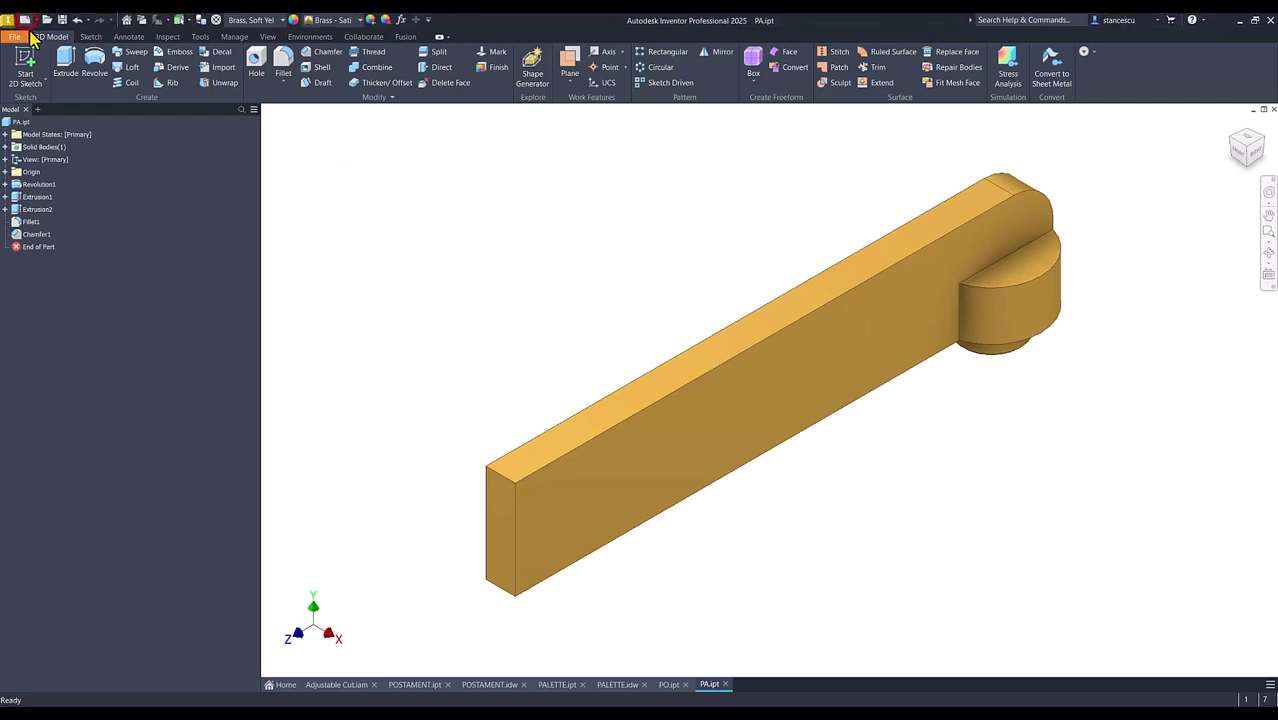
double_click(533, 340)
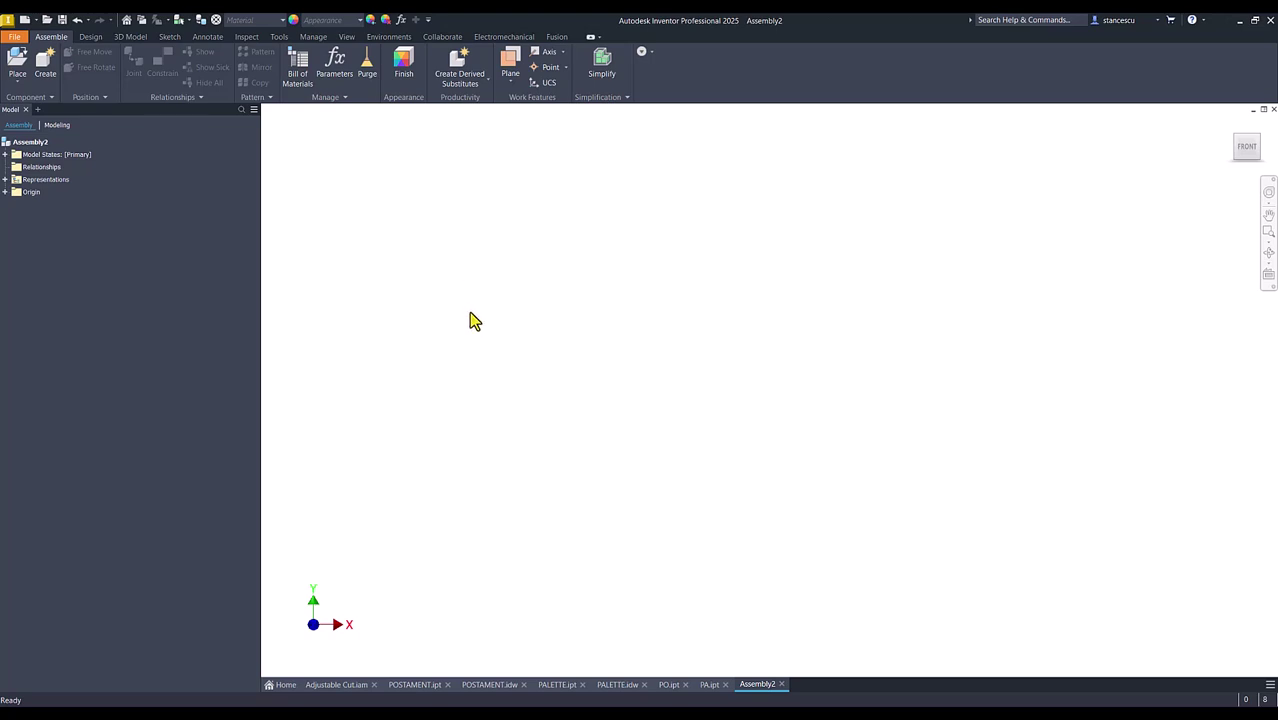
click(17, 62)
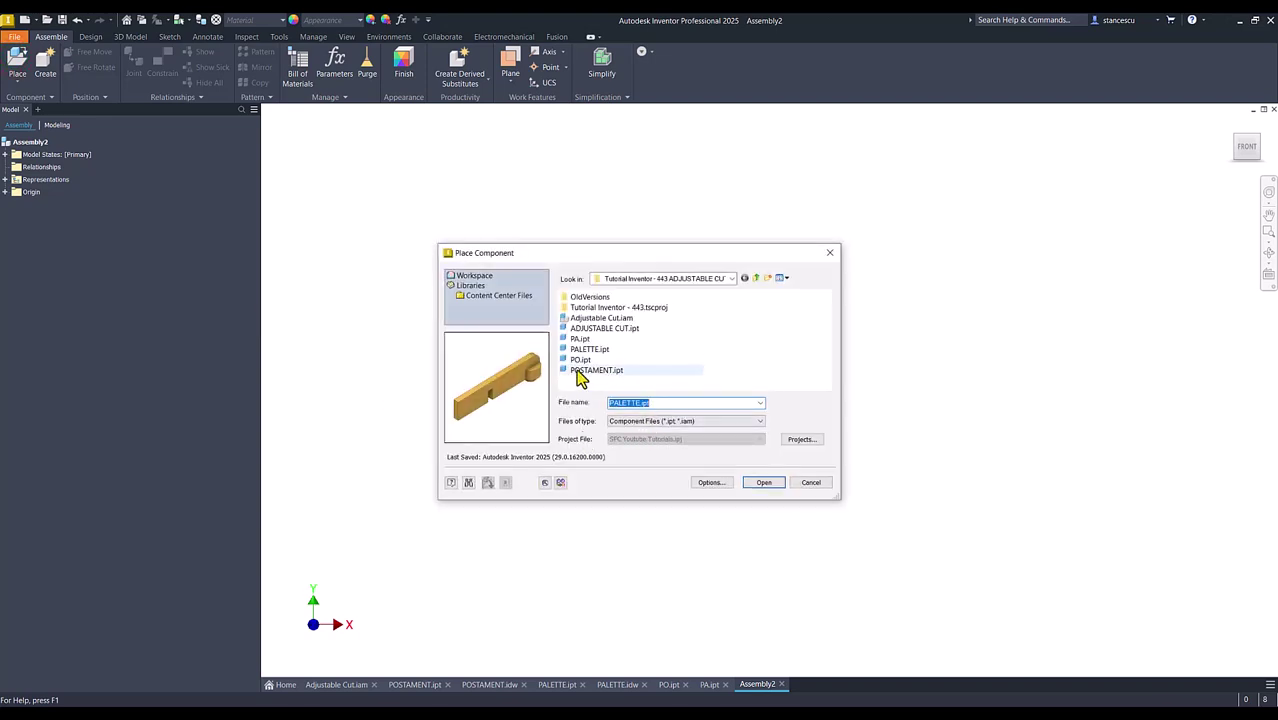
double_click(578, 359)
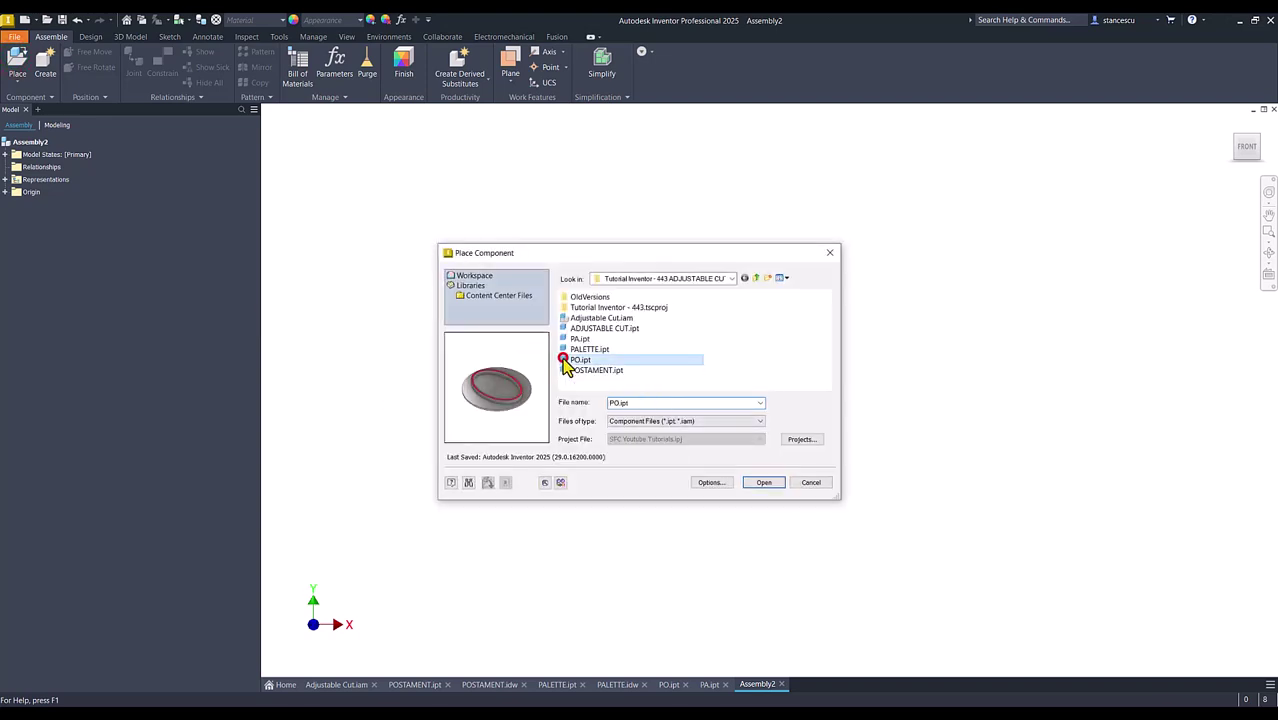
right_click(702, 378)
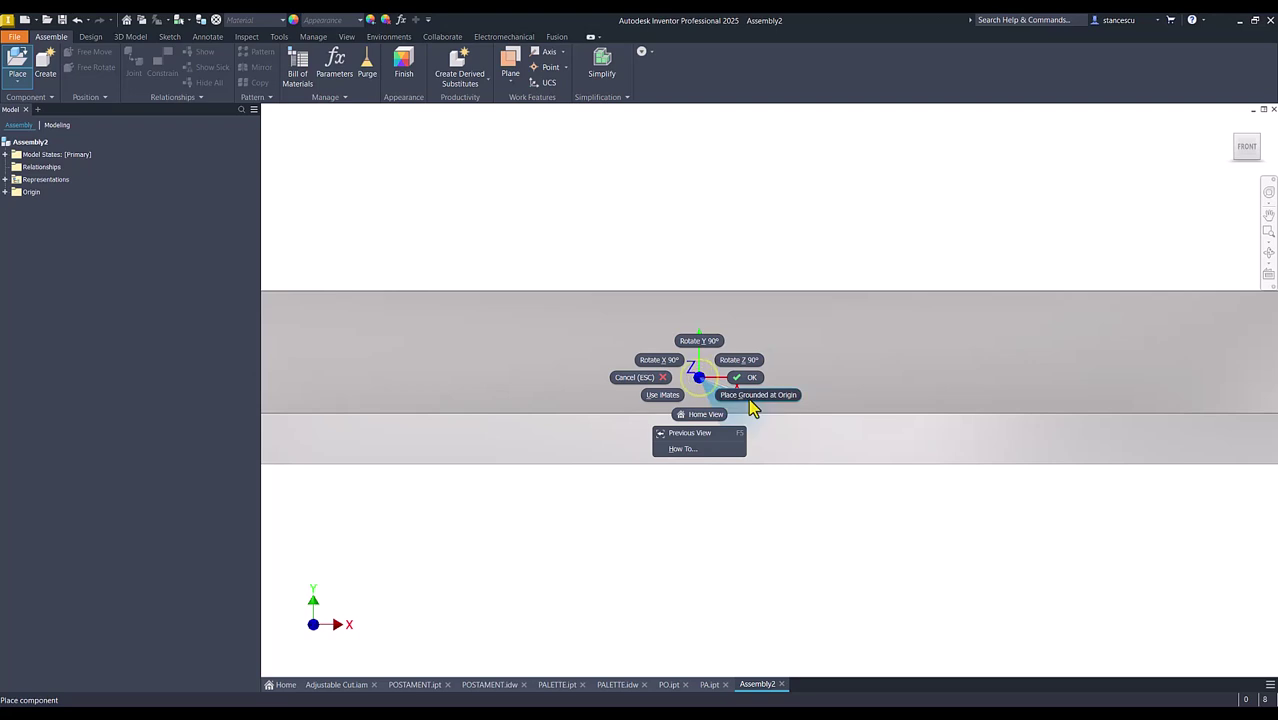
click(753, 396)
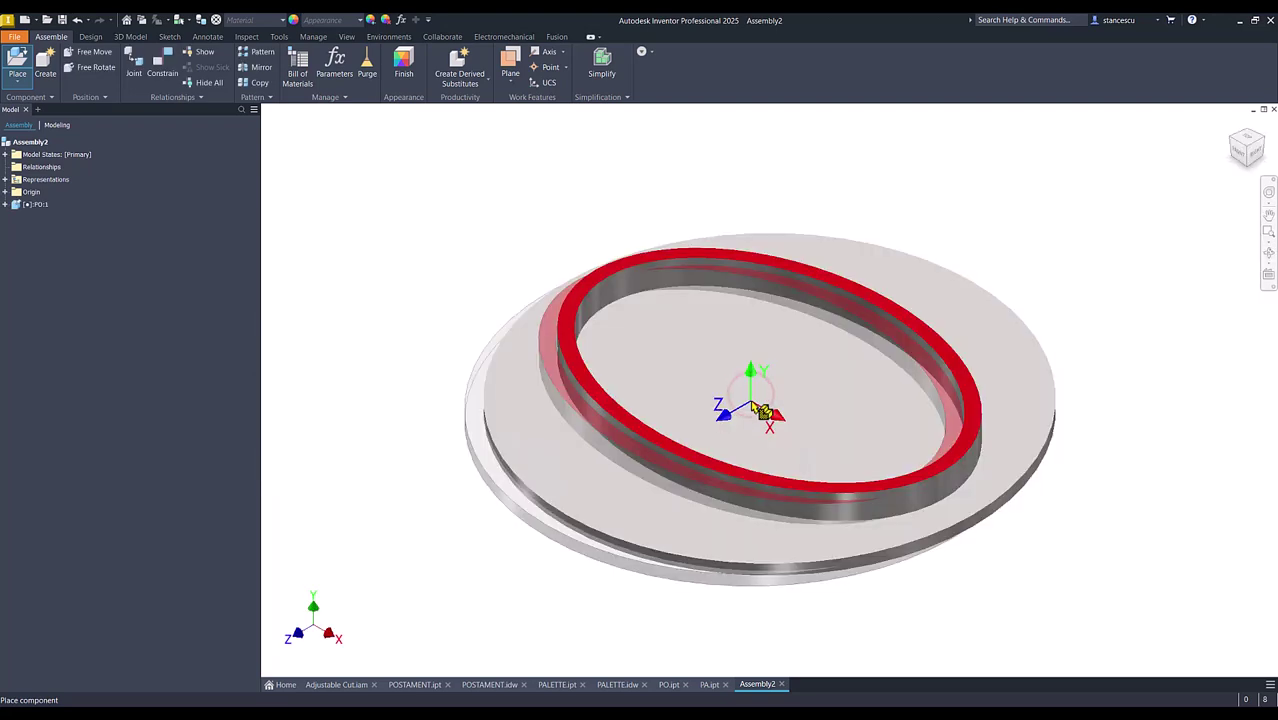
scroll(701, 405, up, 3)
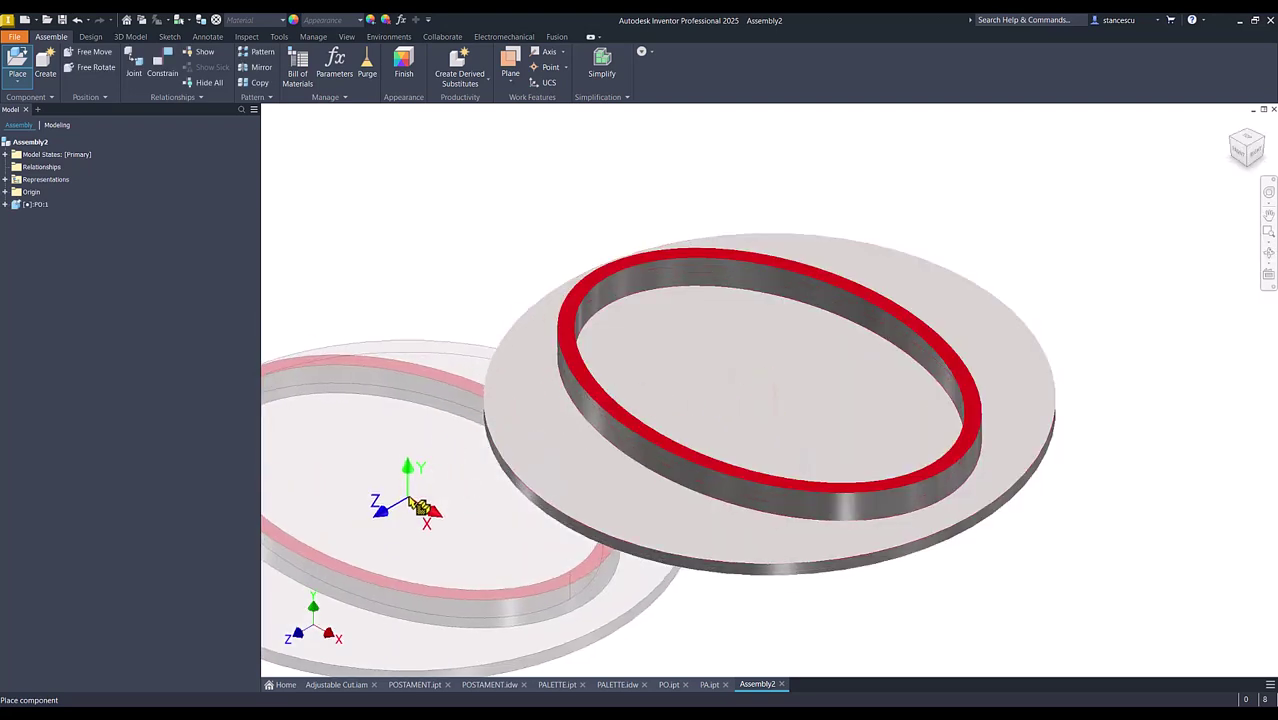
key(Escape)
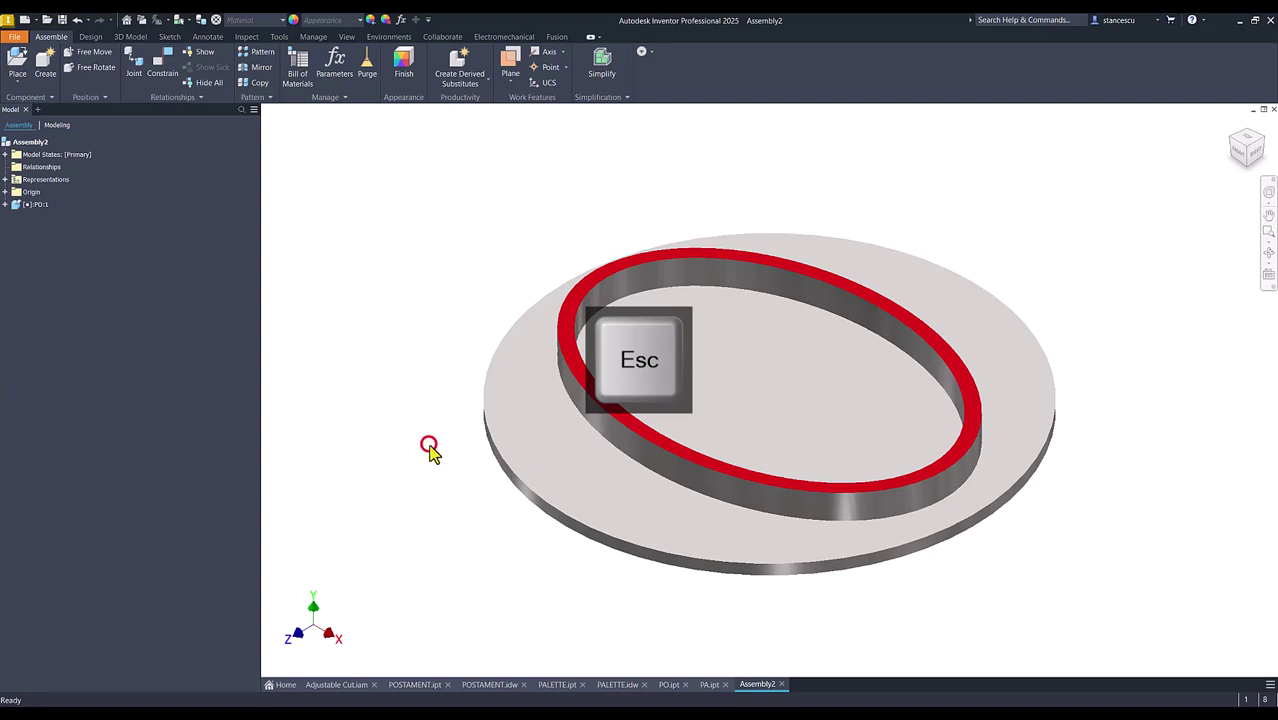
Step: Place one PA.ipt component in free space beside the round base
key(p)
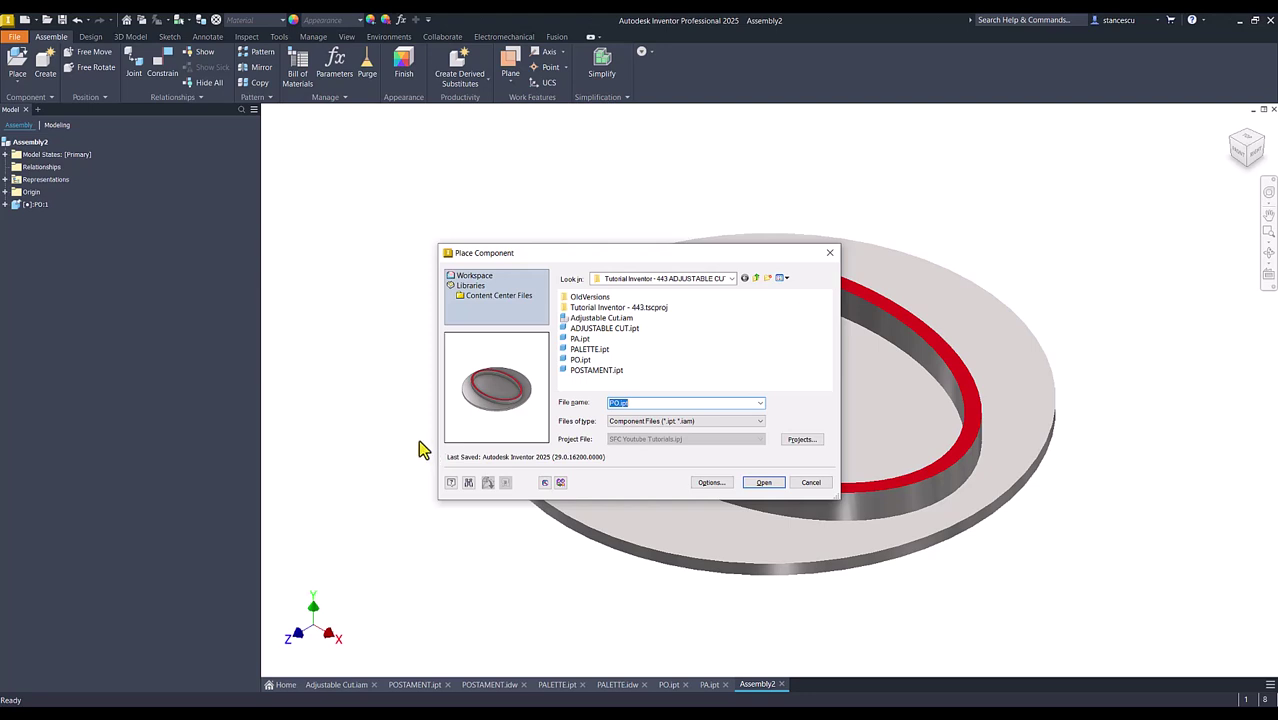
double_click(570, 341)
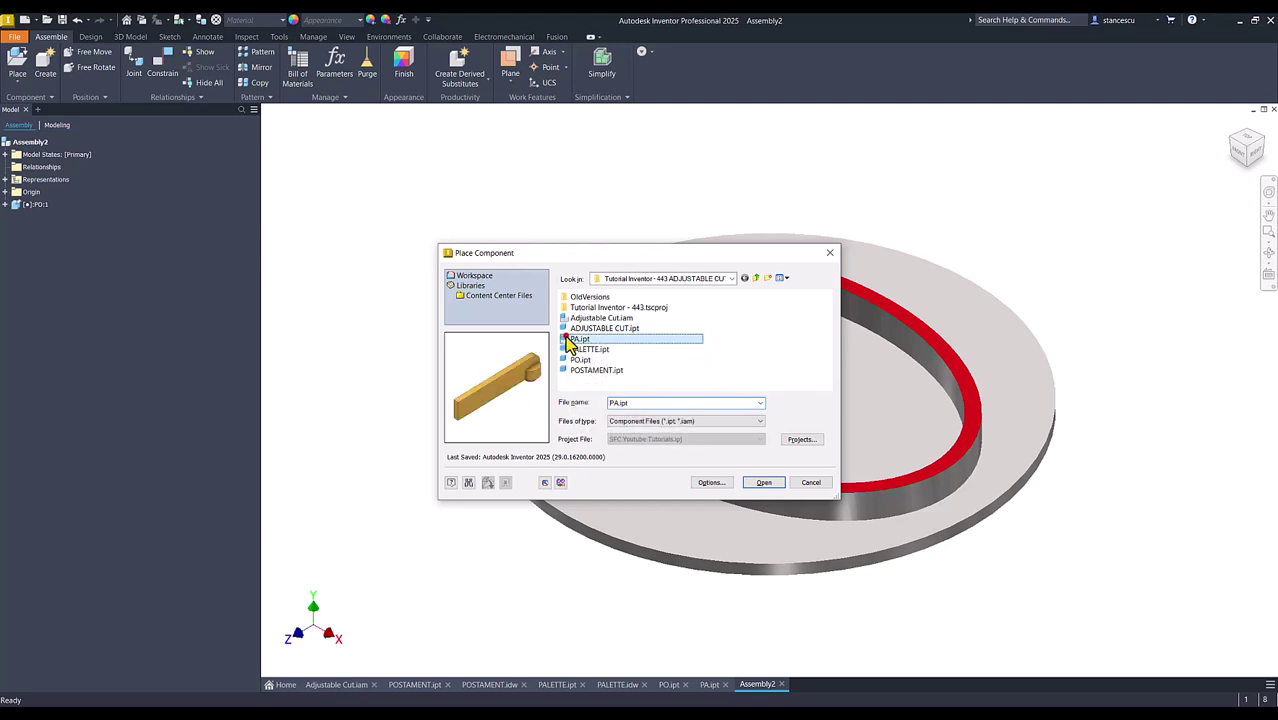
click(503, 274)
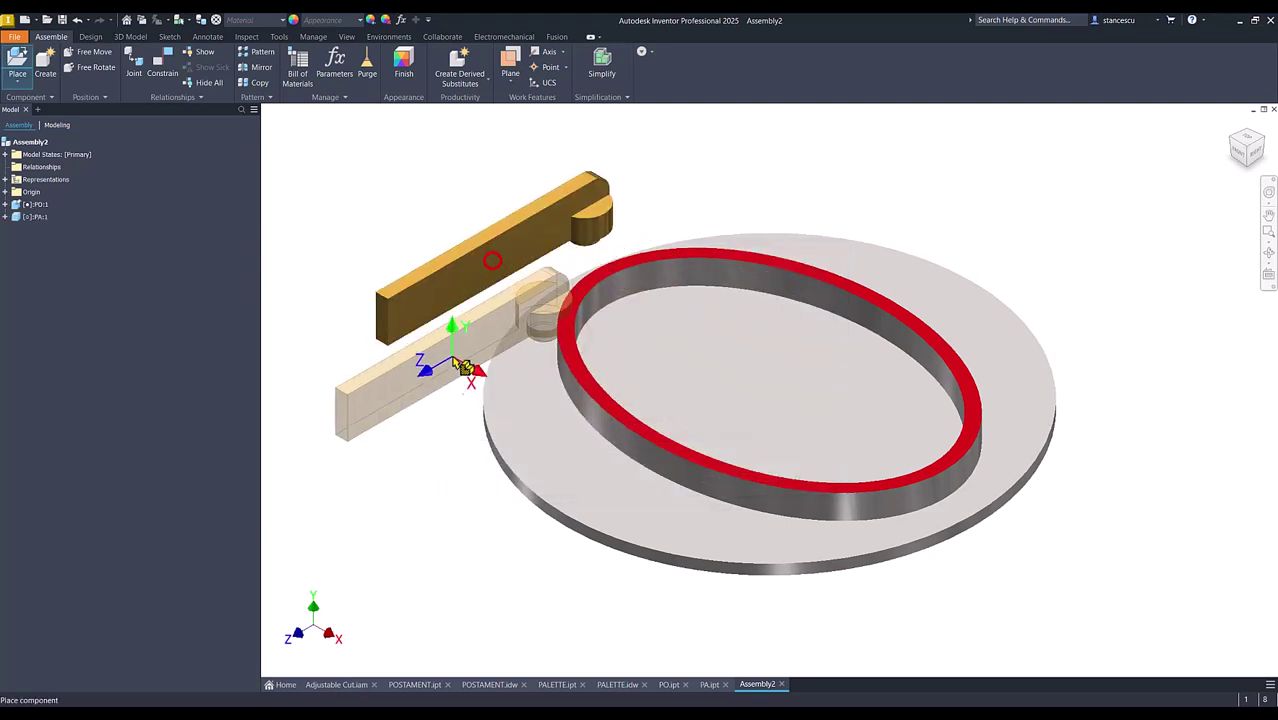
key(Escape)
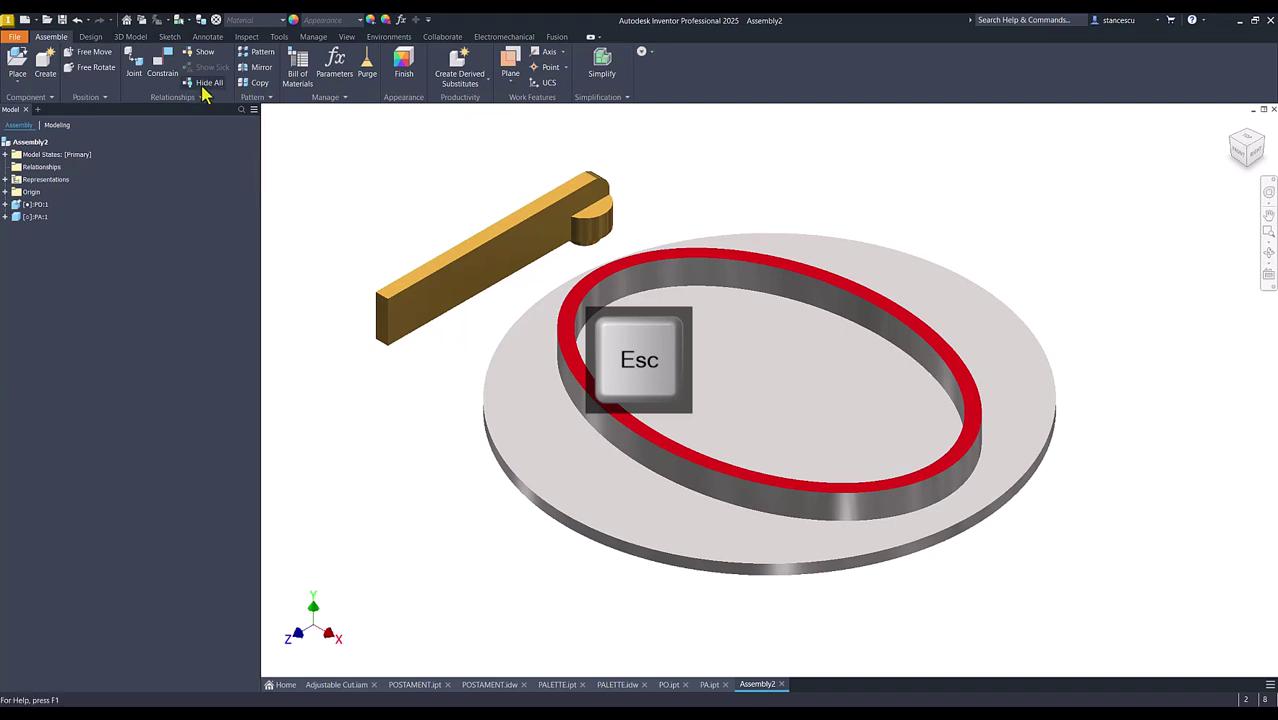
click(155, 69)
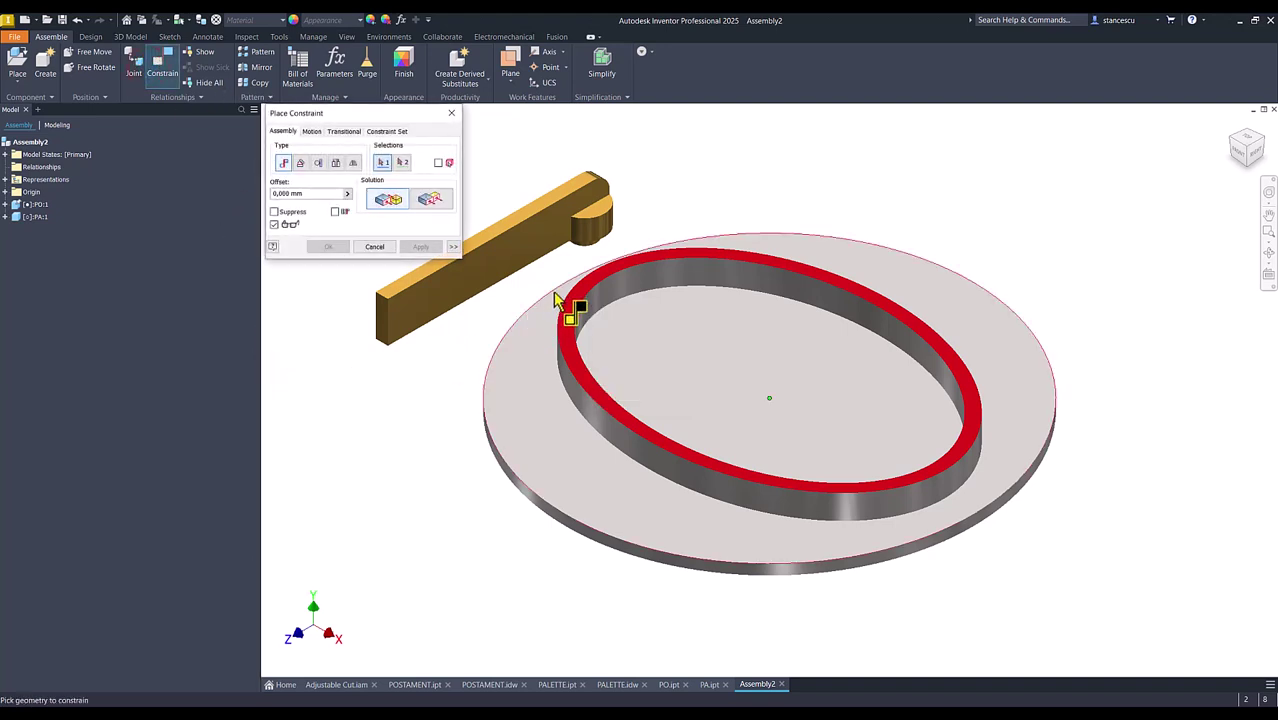
click(337, 163)
shift+middle_drag(371, 214, 579, 308)
shift+middle_drag(740, 413, 919, 503)
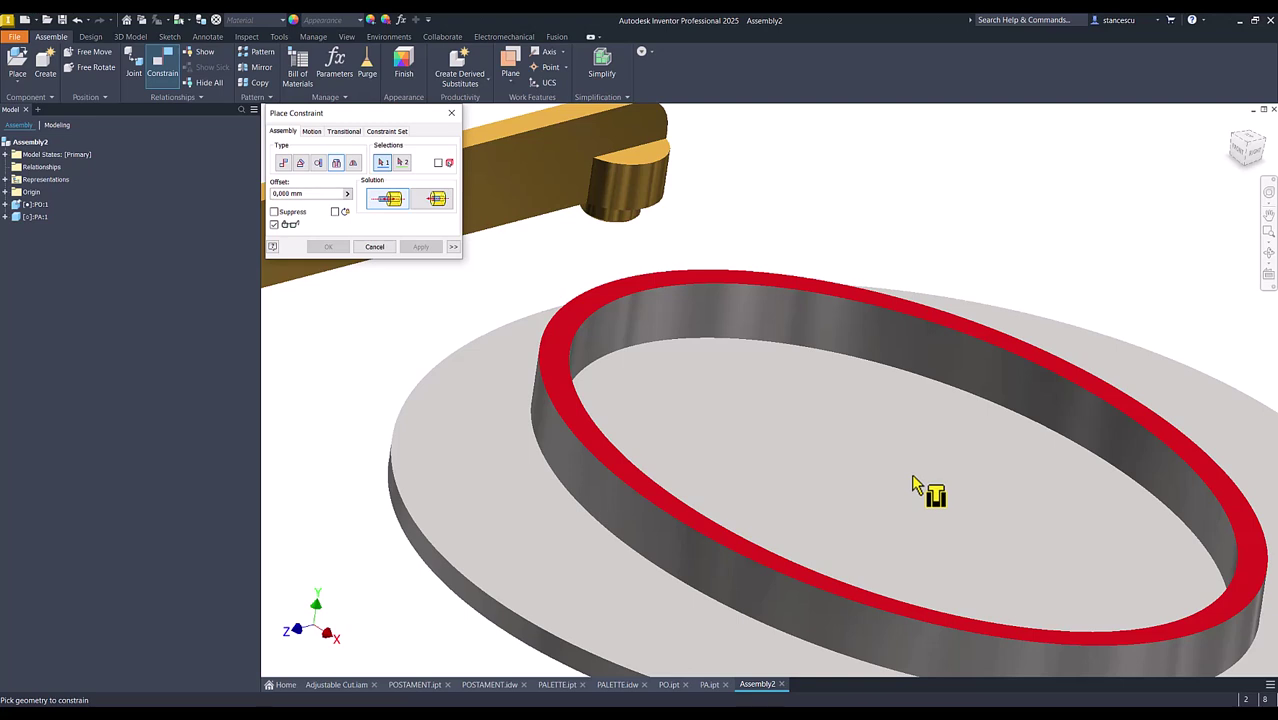
key(Escape)
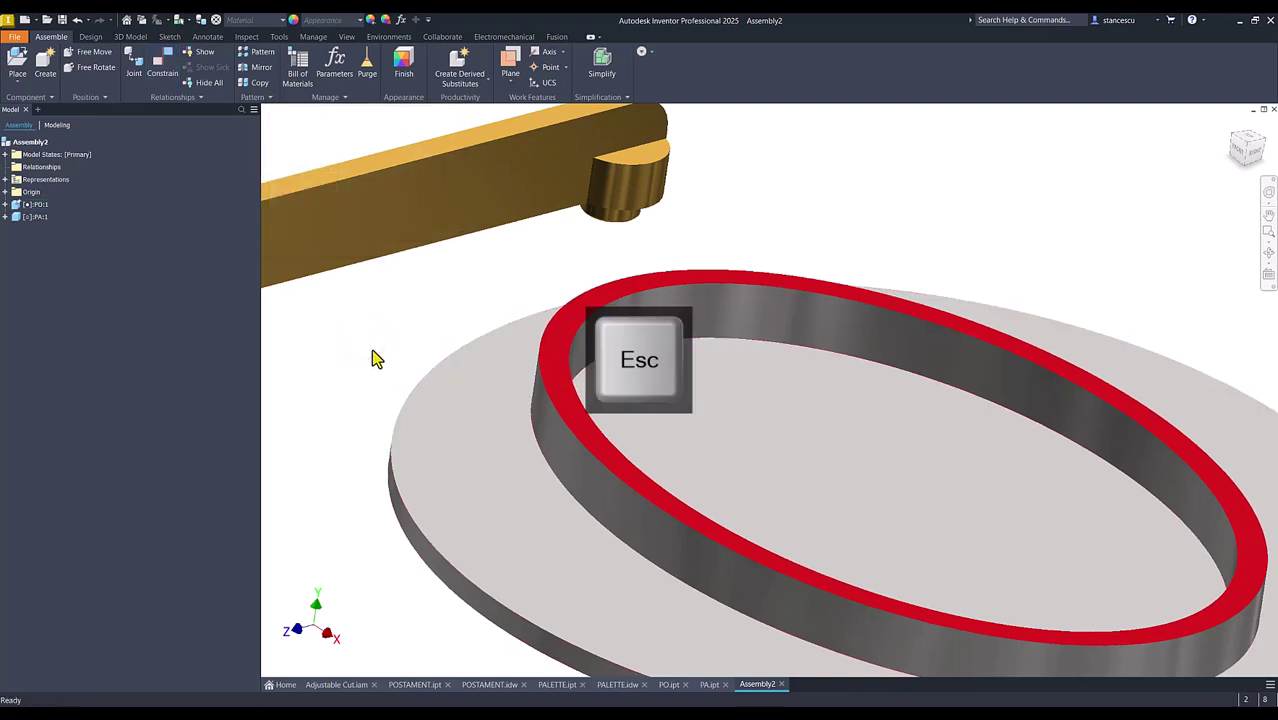
key(F6)
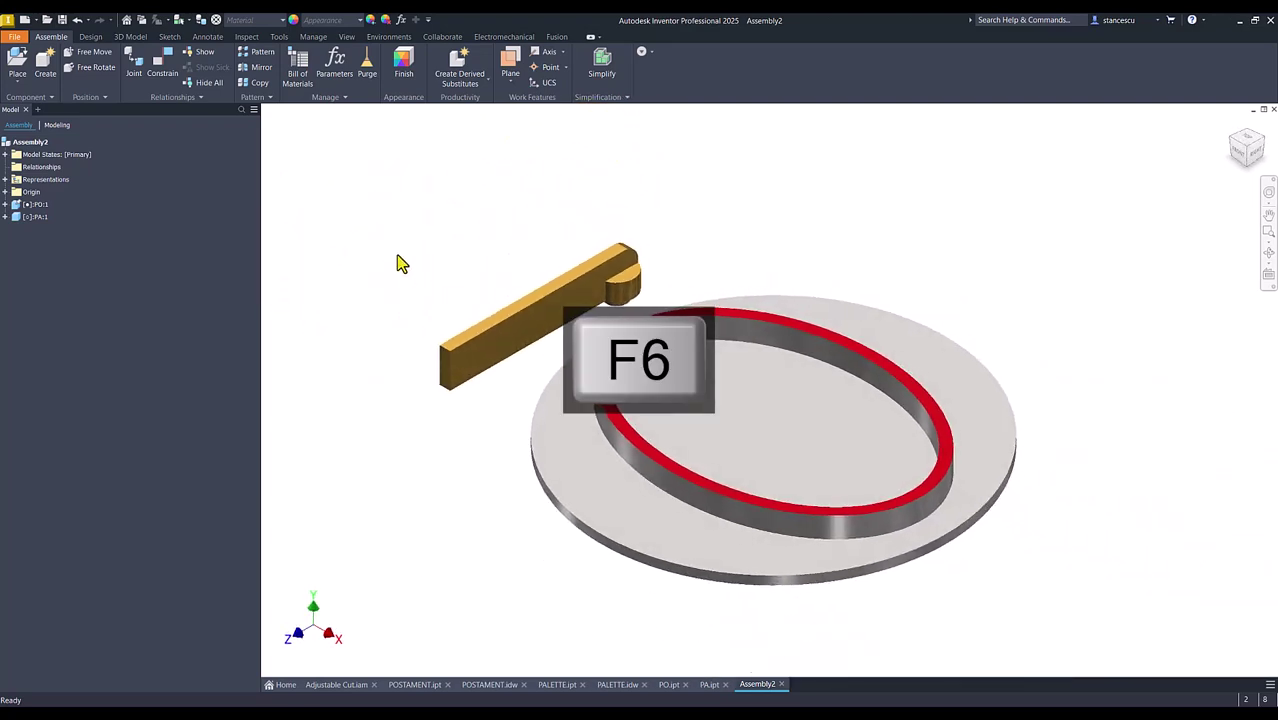
Step: Open the PO part, cut a 12 mm through-all hole concentric with the disc's outer edge, and save the part
double_click(556, 488)
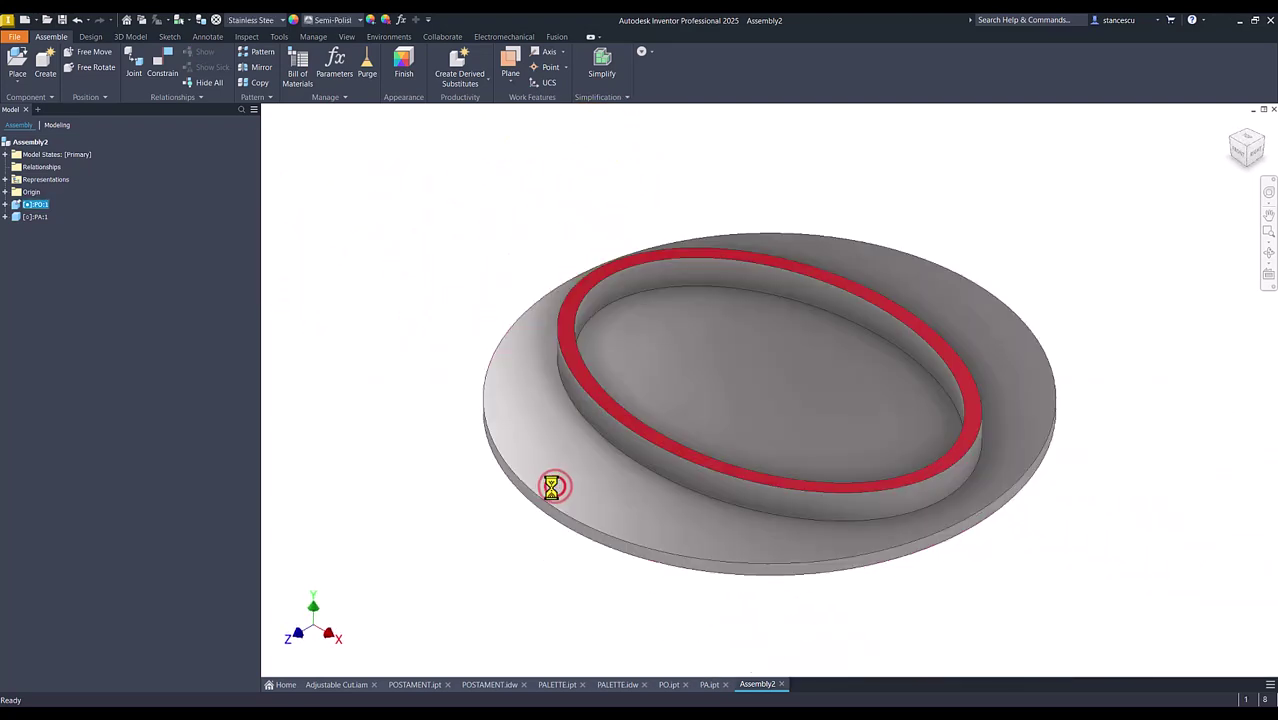
click(264, 75)
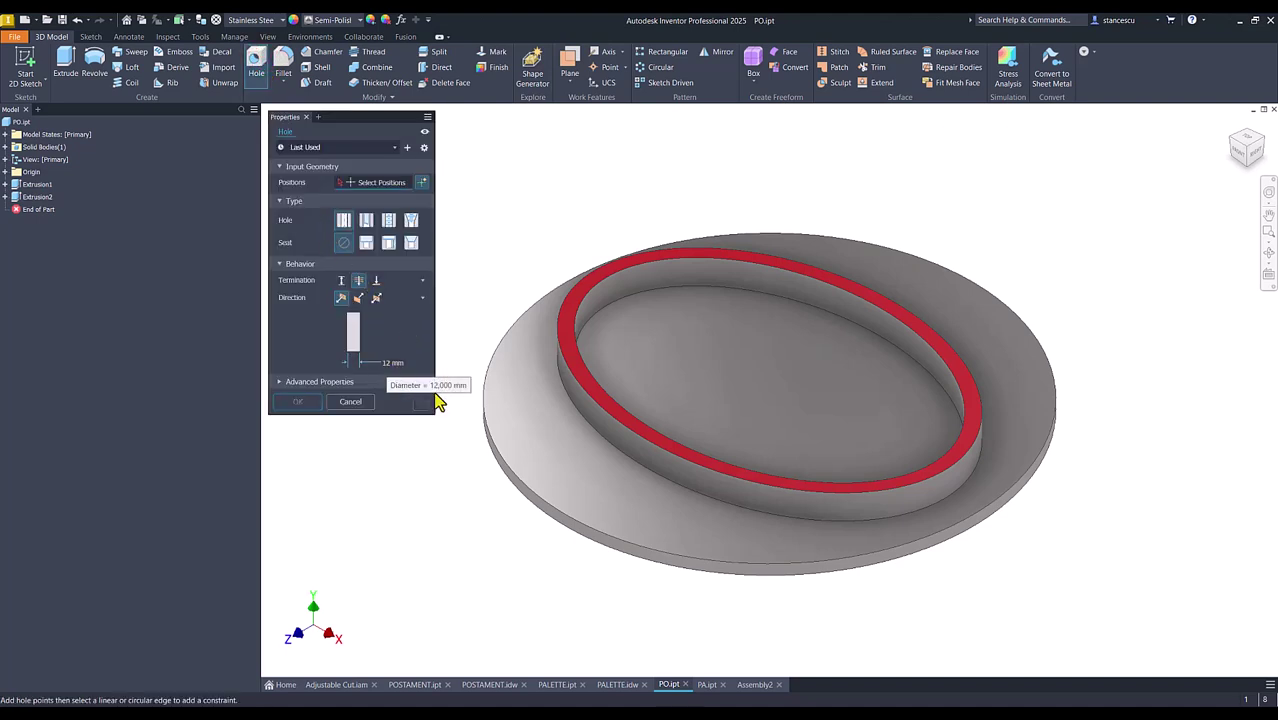
click(503, 433)
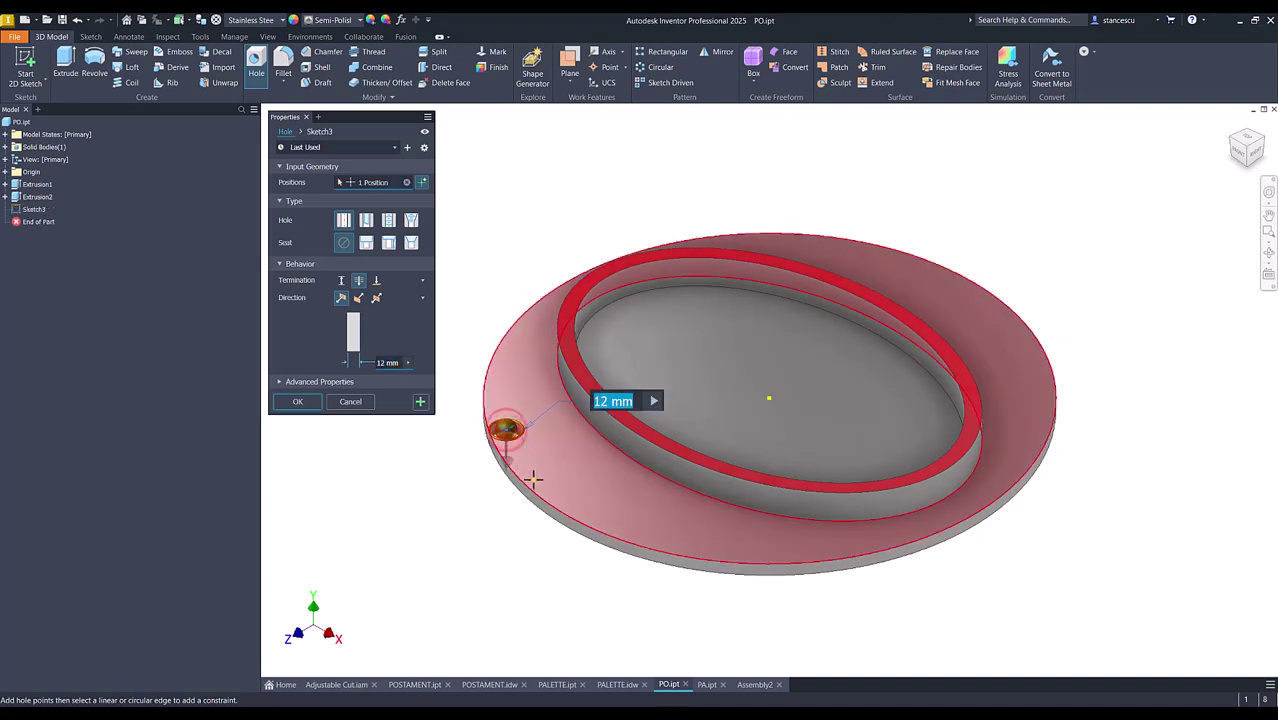
click(527, 488)
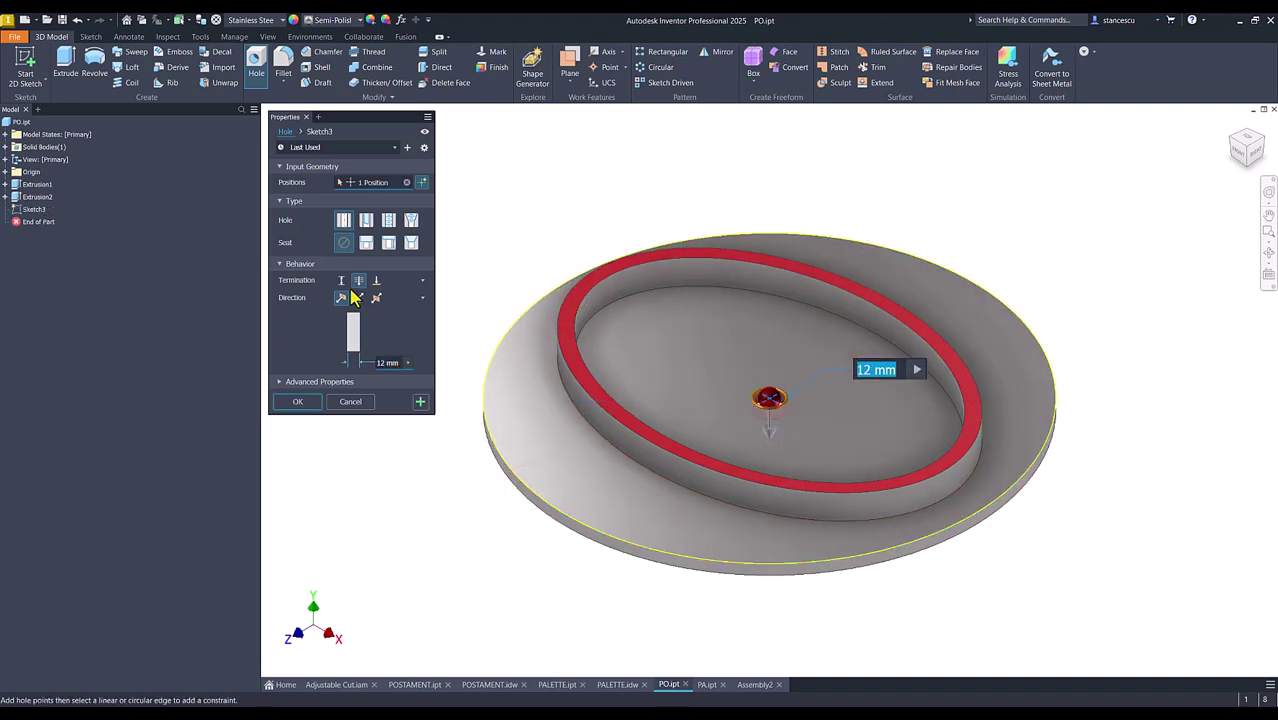
click(305, 401)
click(351, 392)
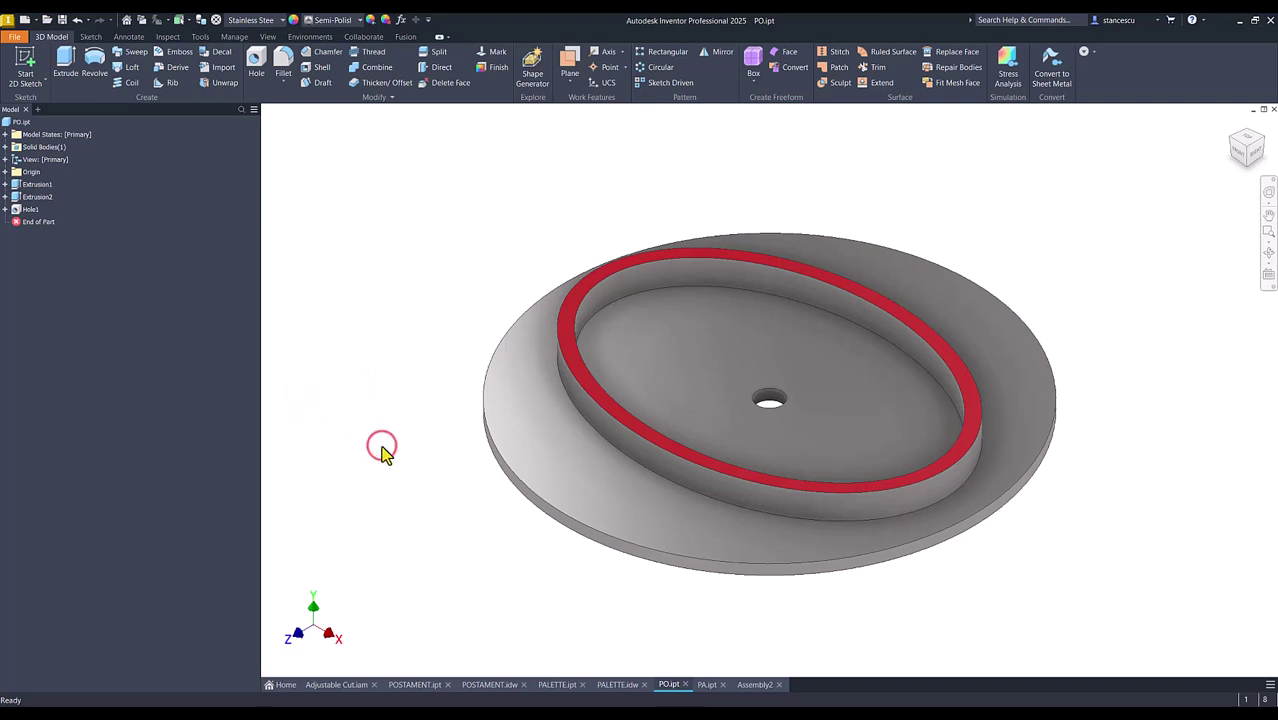
key(ctrl+s)
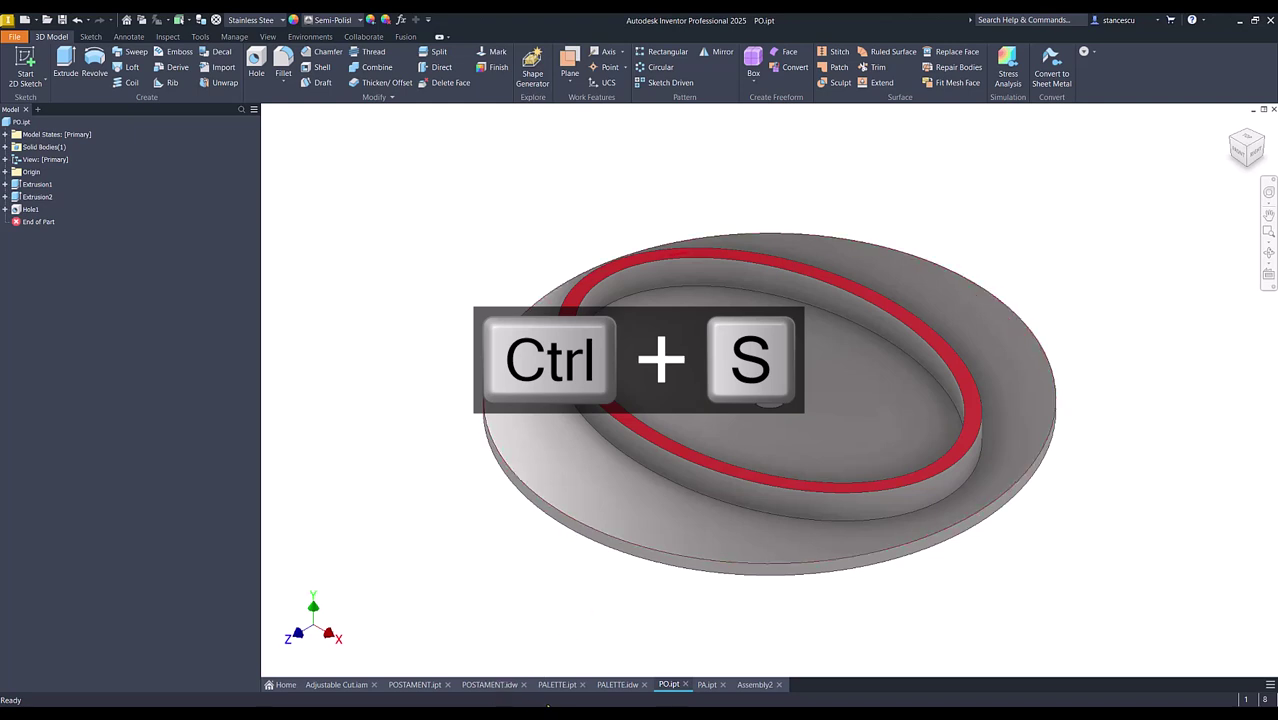
Step: Add an Insert constraint in the assembly between the PA arm's pin edge and the PO base's central hole edge, with 0 mm offset
click(708, 685)
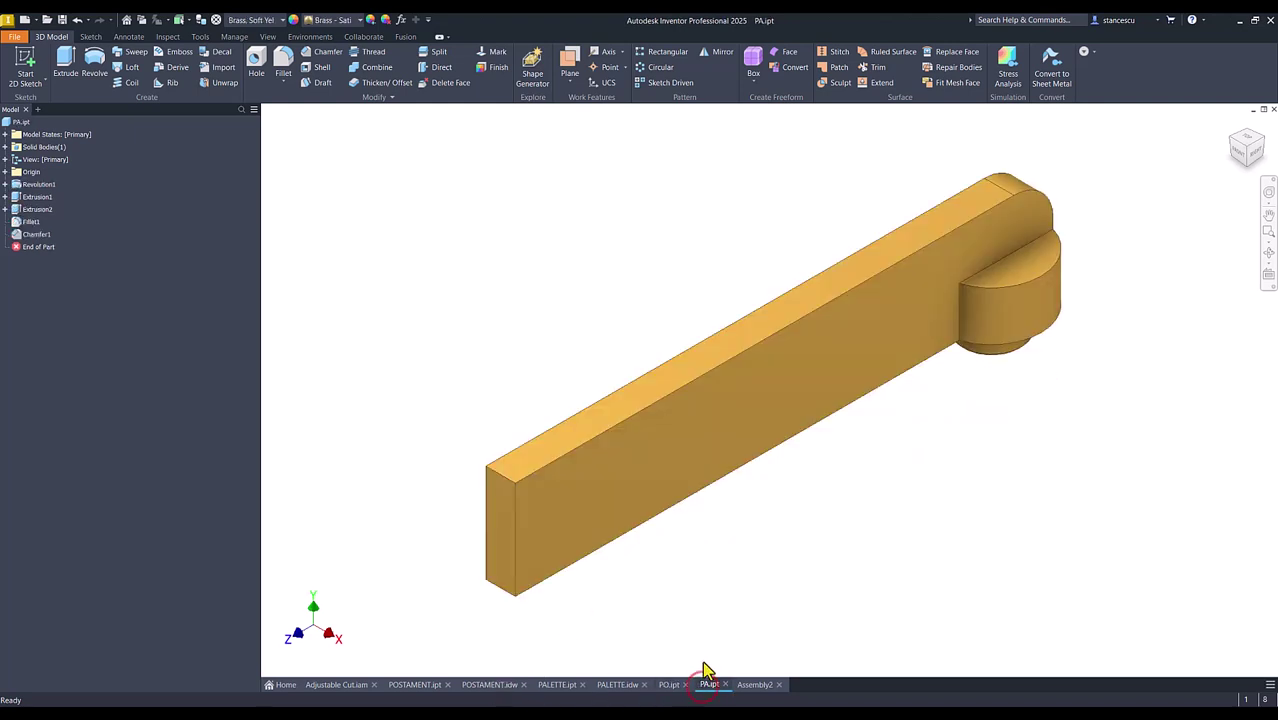
click(752, 685)
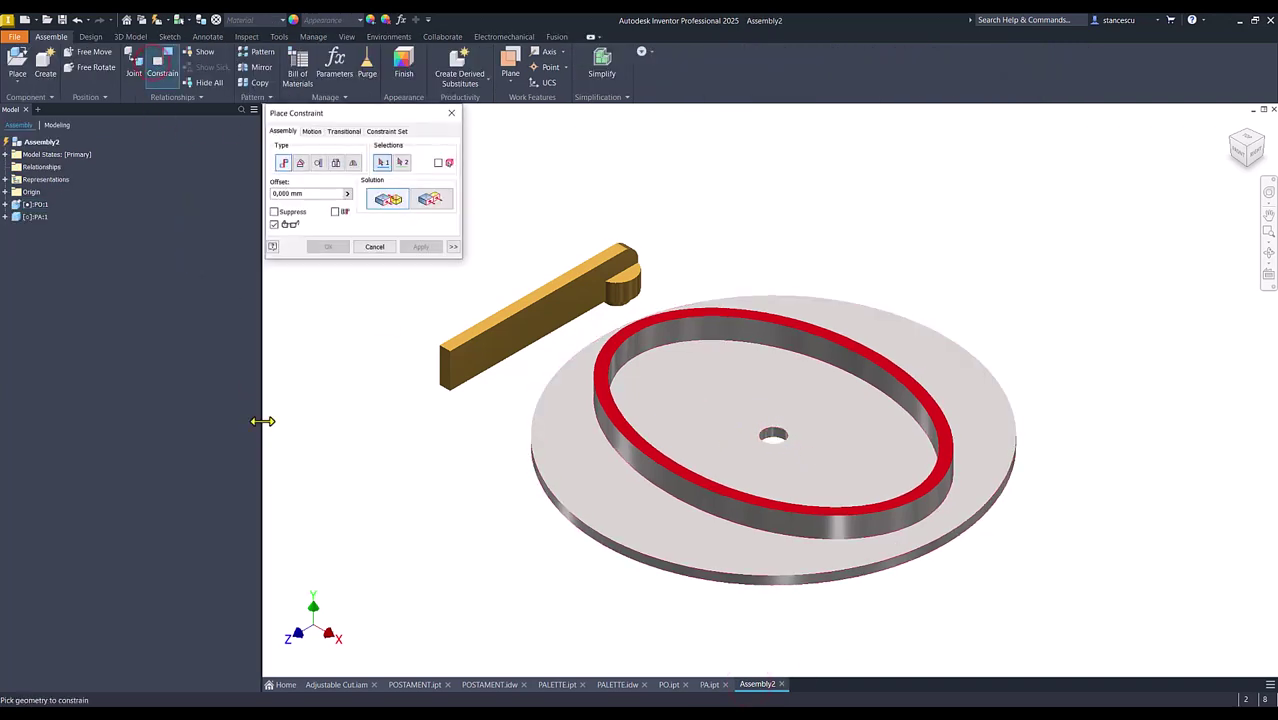
click(340, 164)
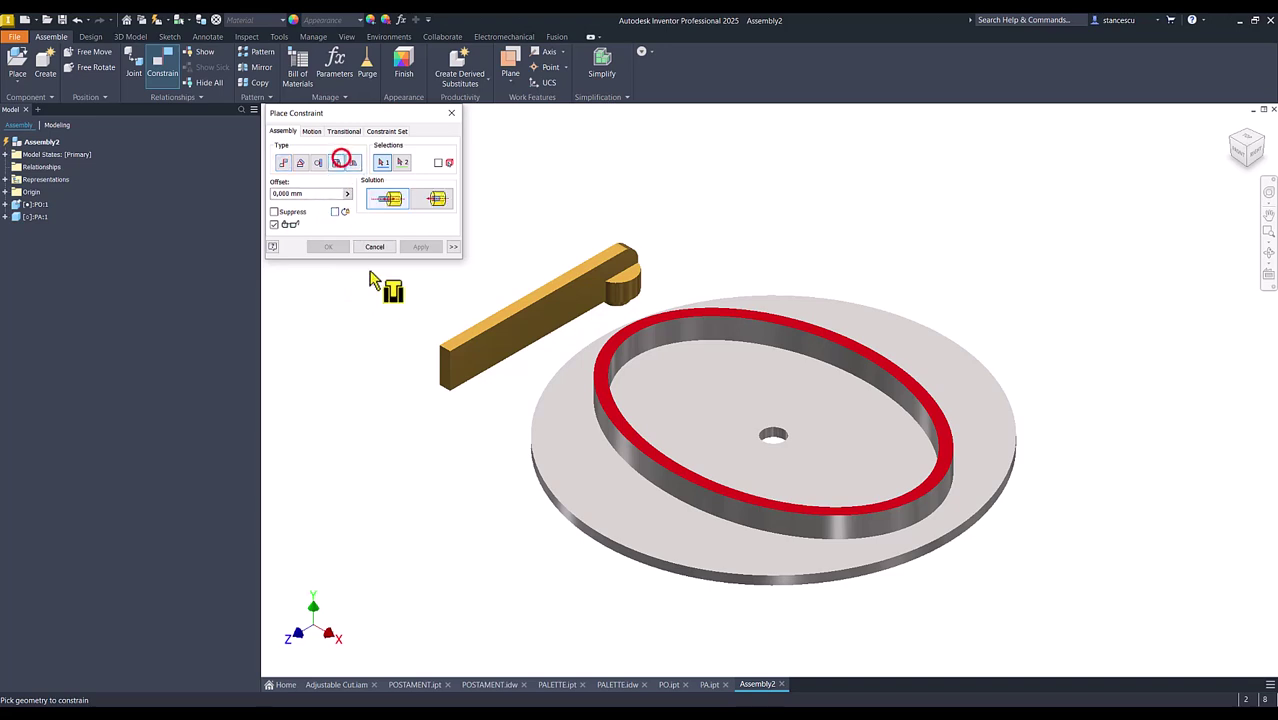
shift+middle_drag(562, 480, 756, 380)
click(566, 398)
click(800, 432)
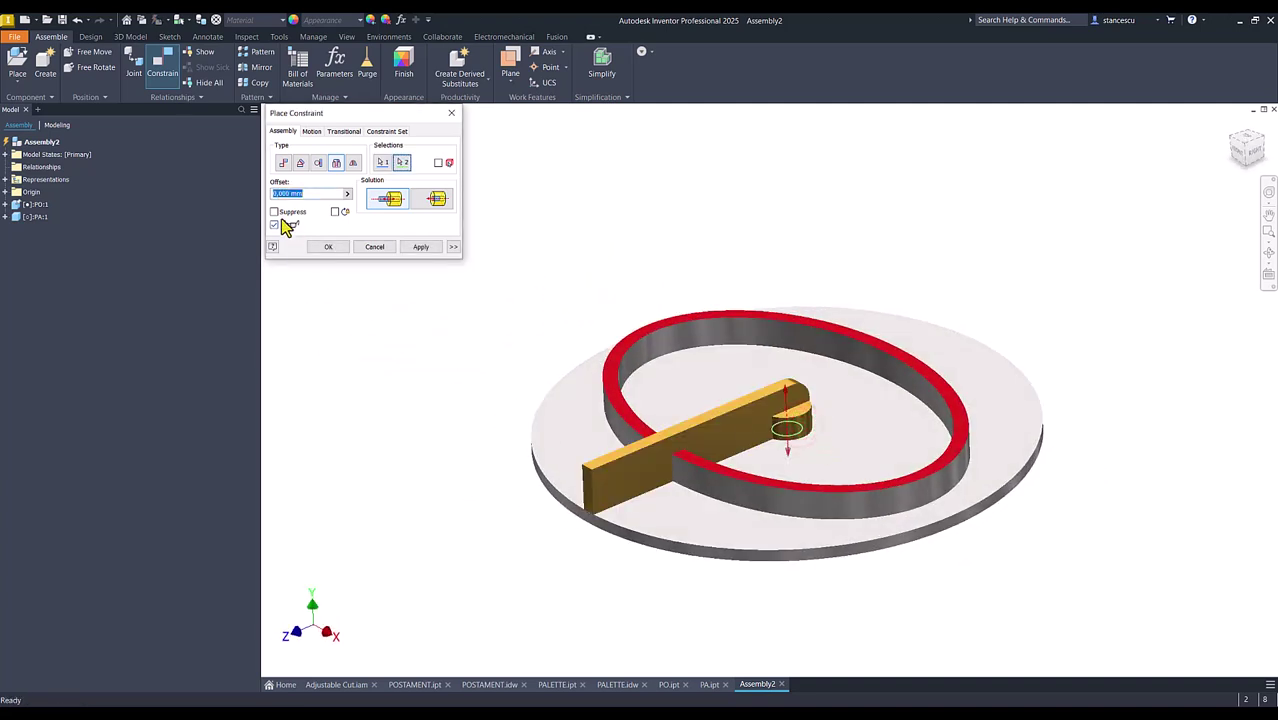
click(328, 247)
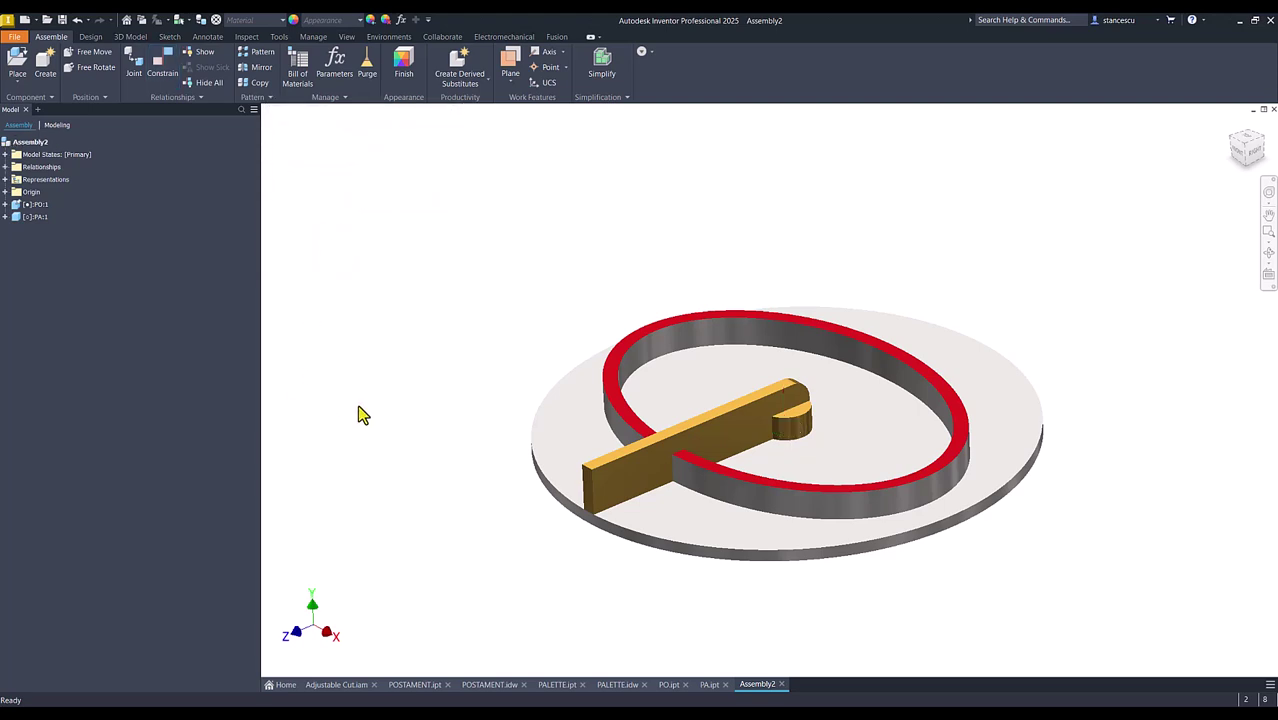
Step: Swing the PA arm slightly about the central hole, keeping it across the elliptical rim
key(F6)
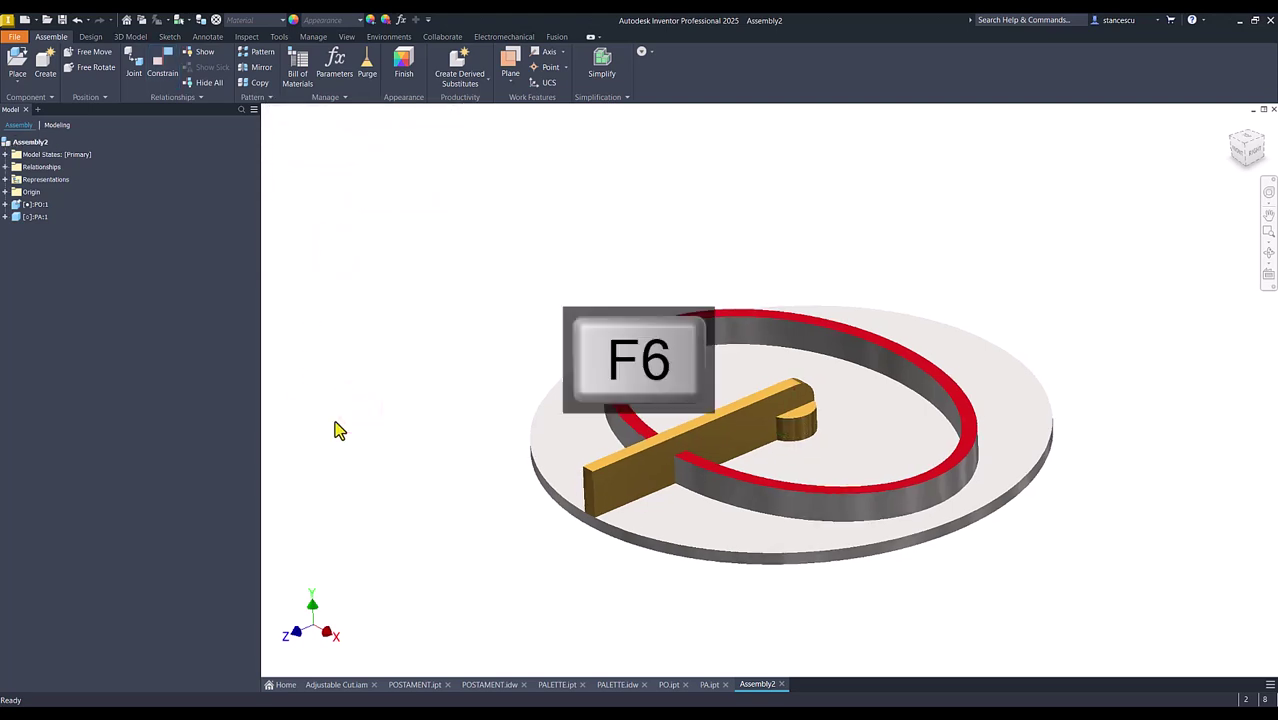
drag(588, 503, 616, 443)
click(414, 254)
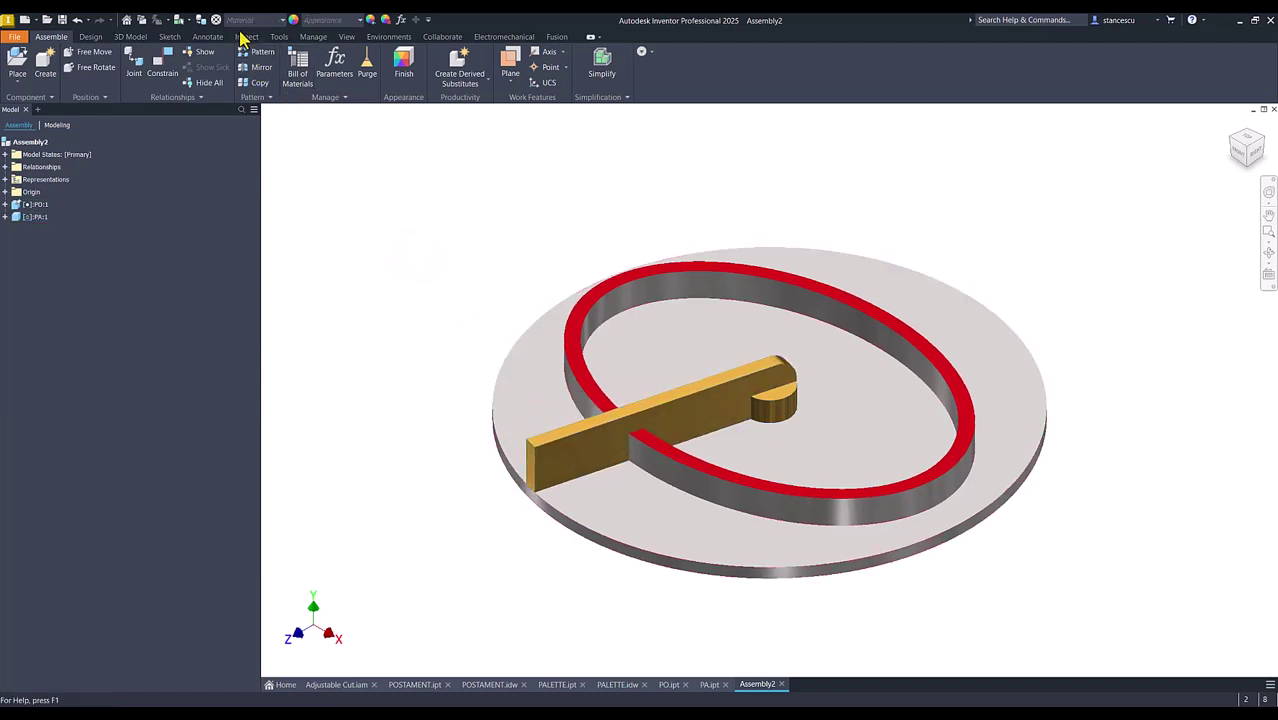
Step: Run an interference analysis with the PO base as set 1 and the PA arm as set 2, and examine the overlap
click(245, 38)
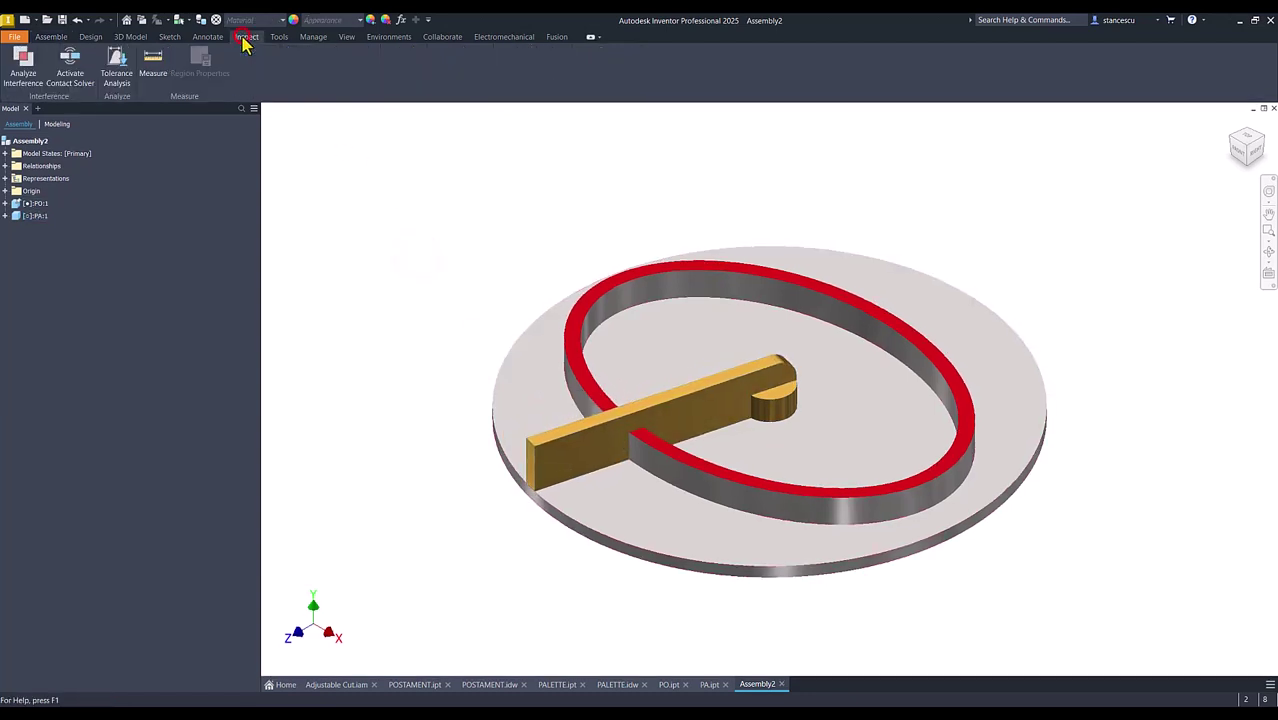
click(24, 70)
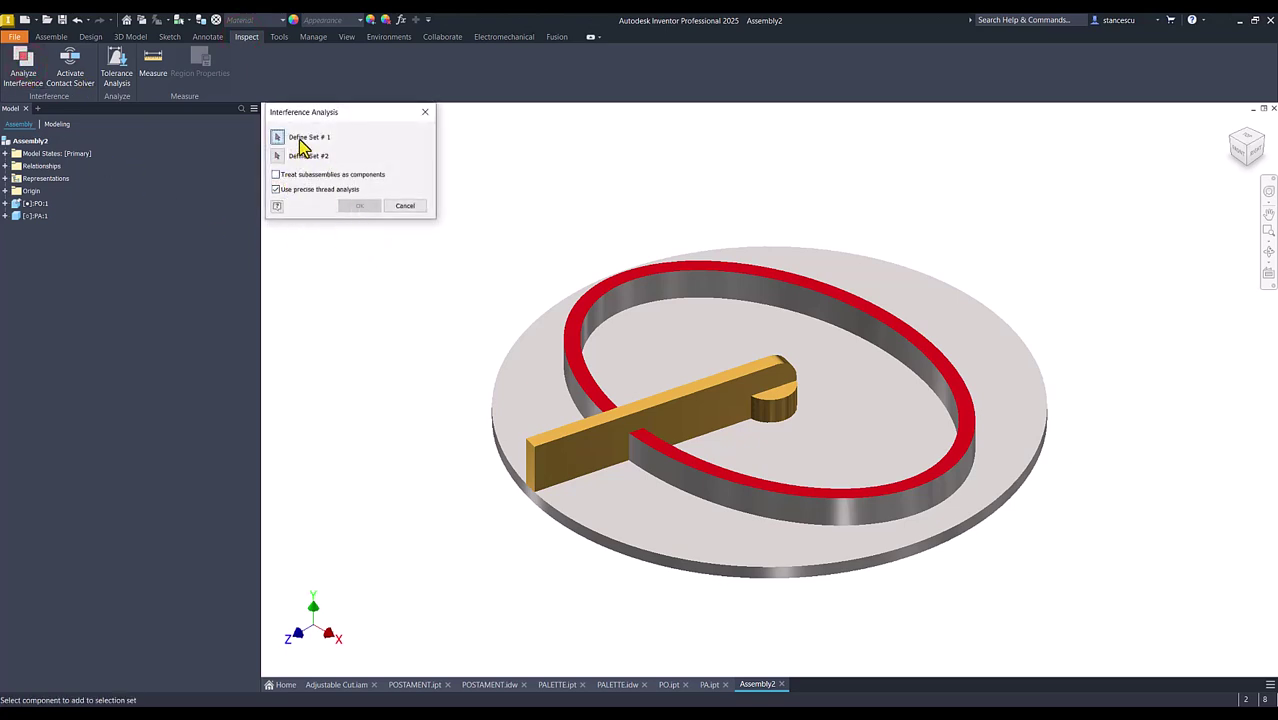
click(532, 350)
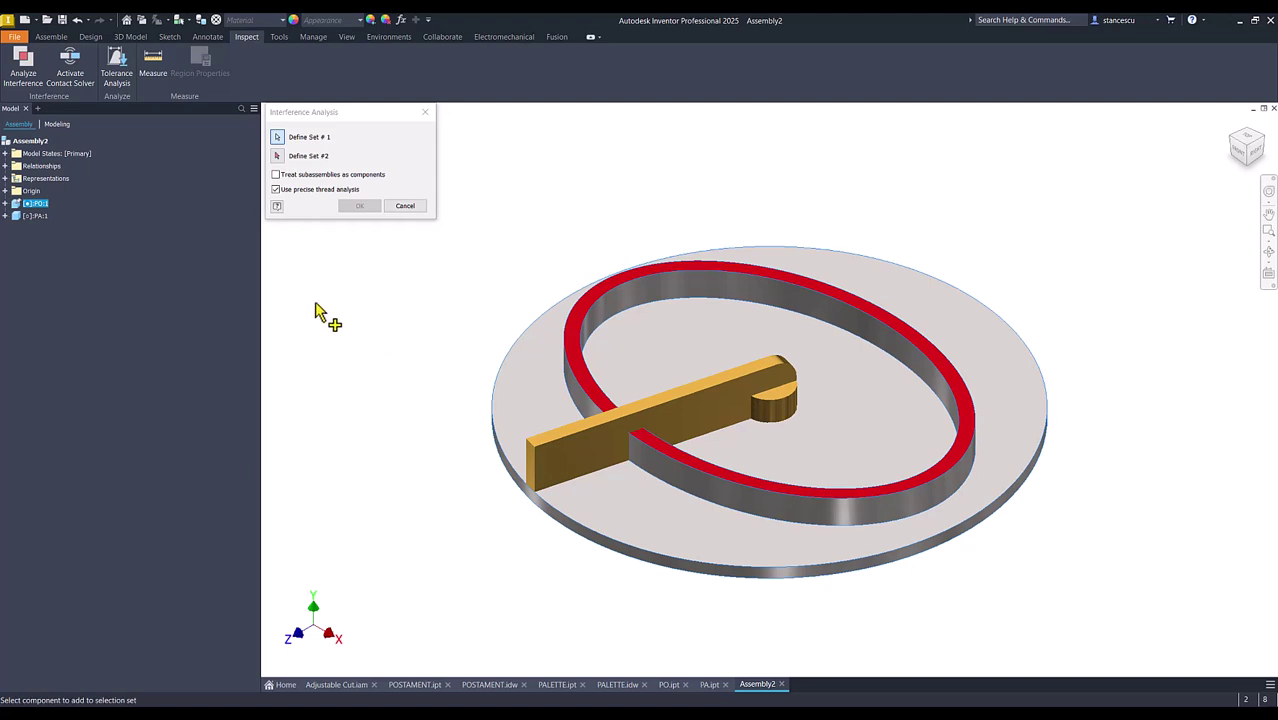
click(279, 157)
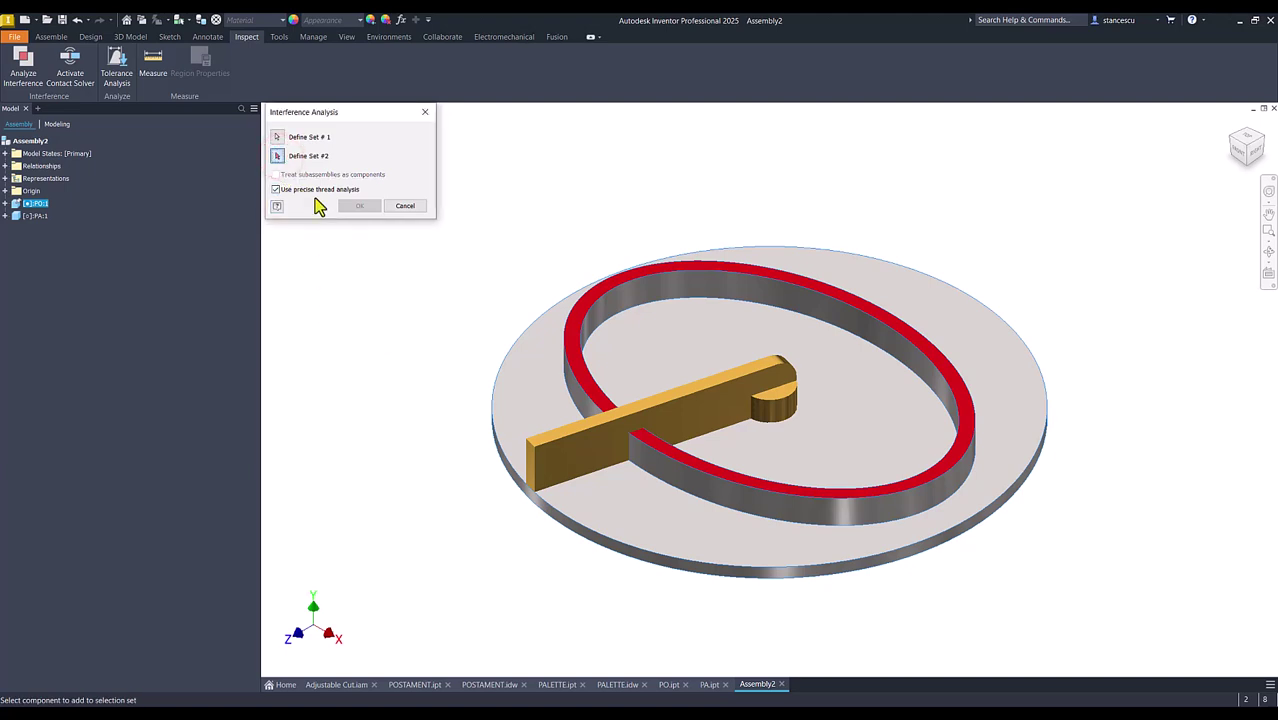
click(568, 446)
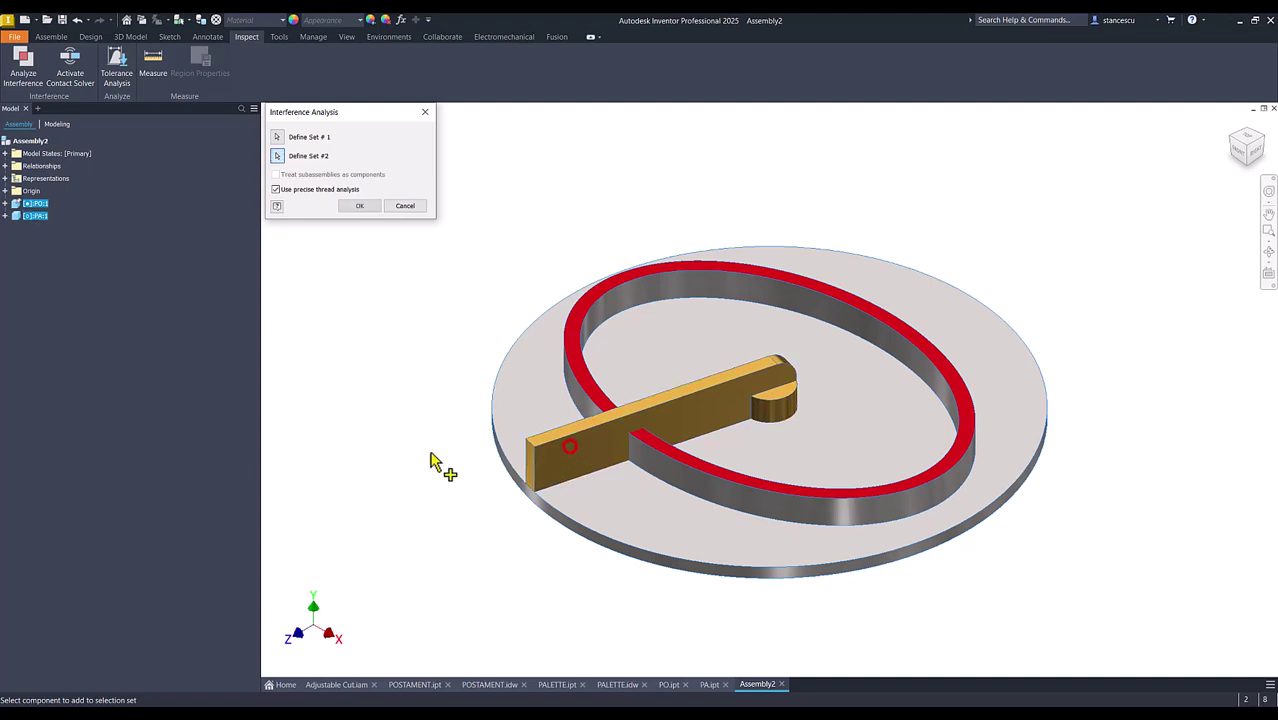
click(359, 207)
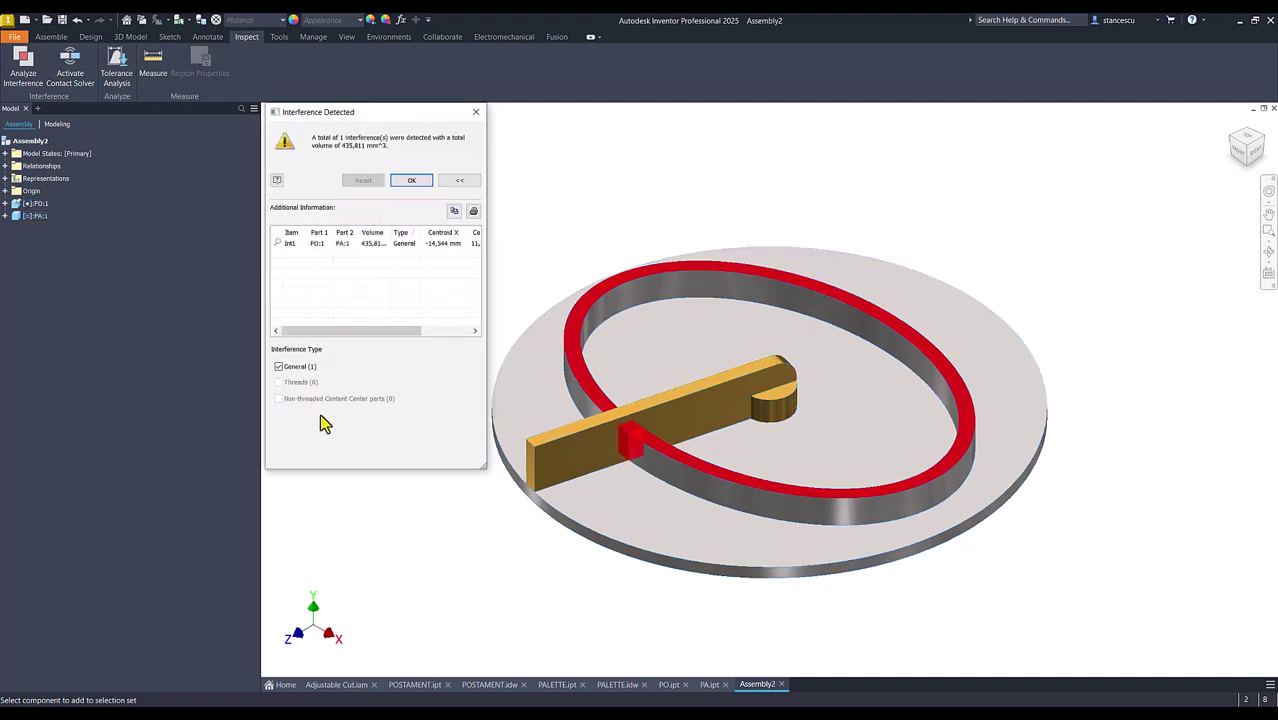
shift+middle_drag(674, 503, 476, 359)
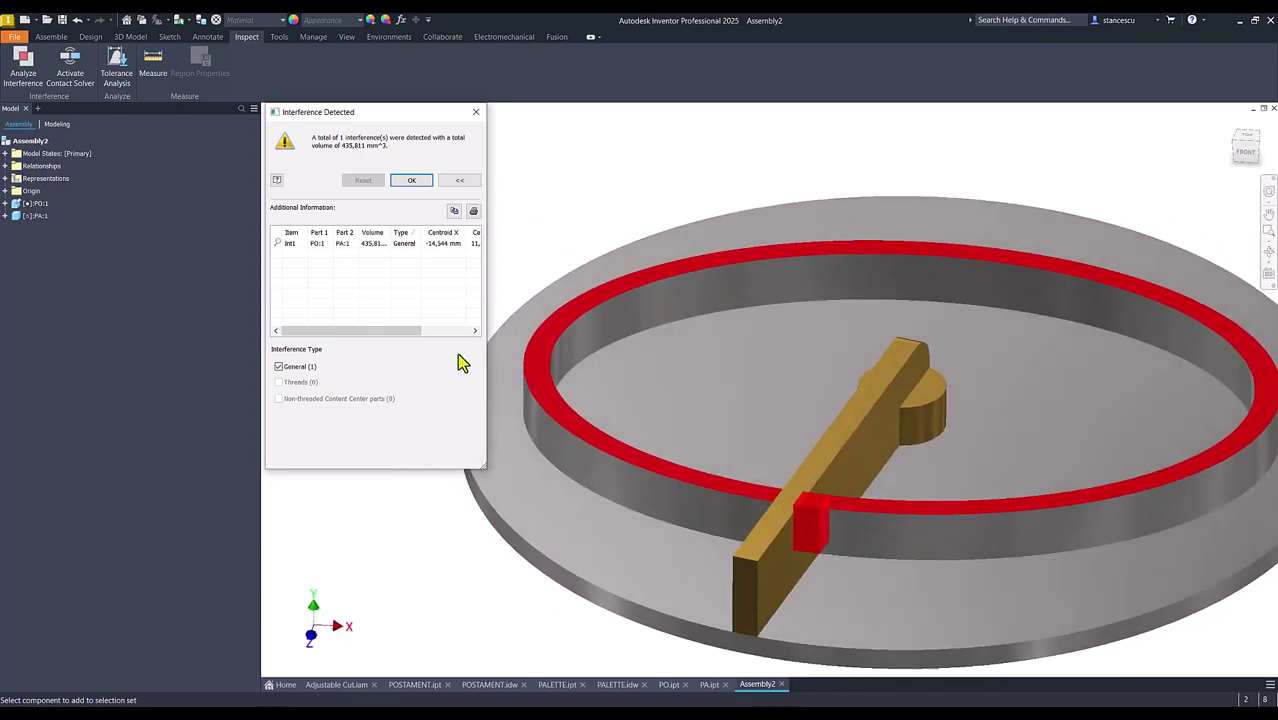
click(423, 186)
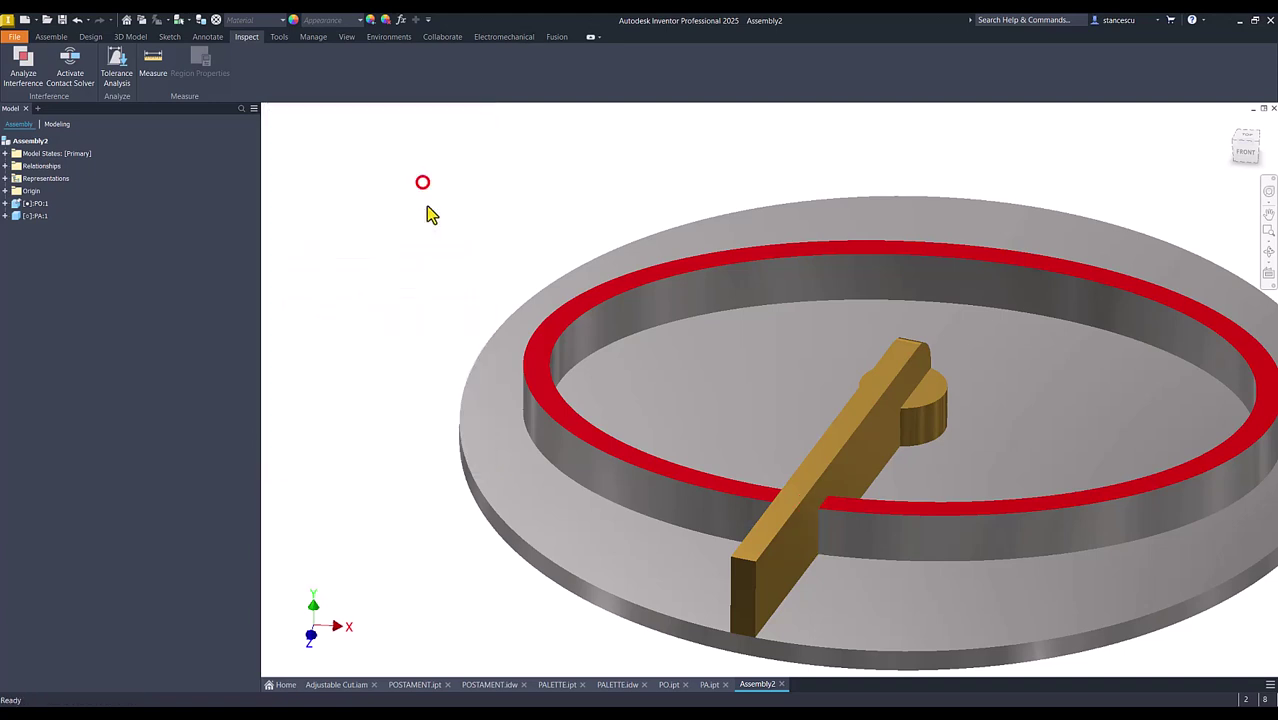
key(F6)
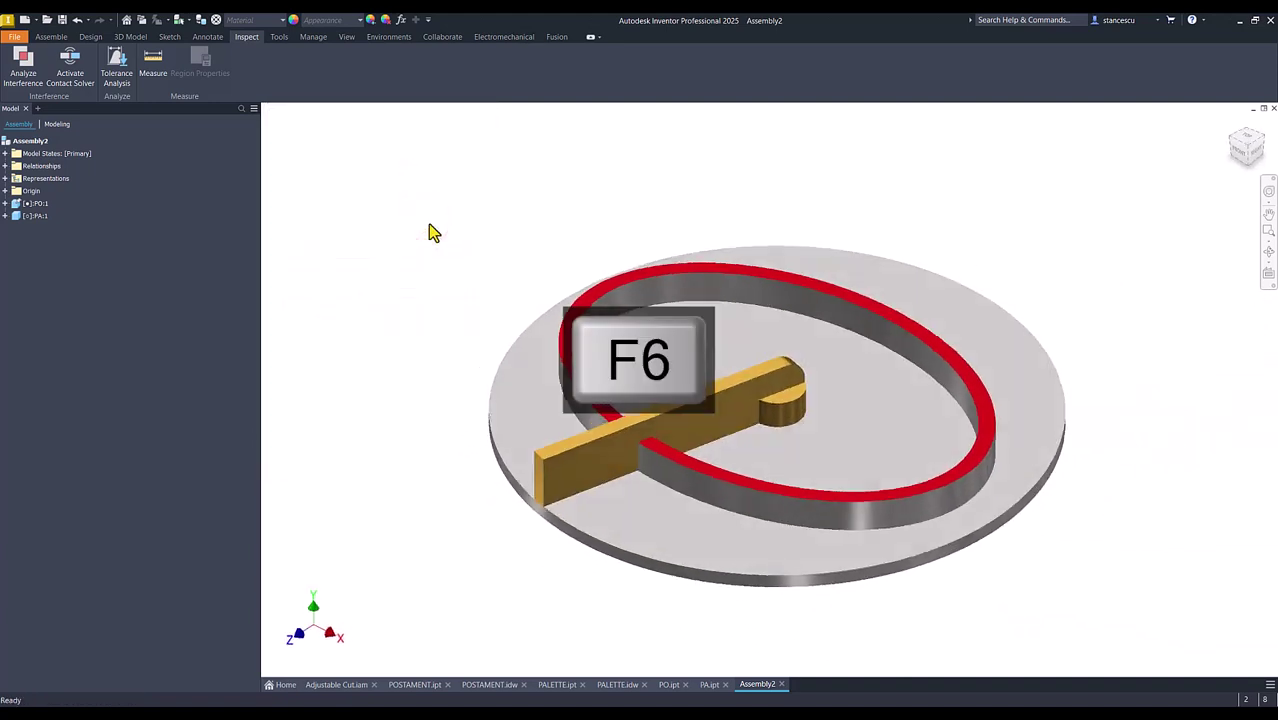
click(428, 220)
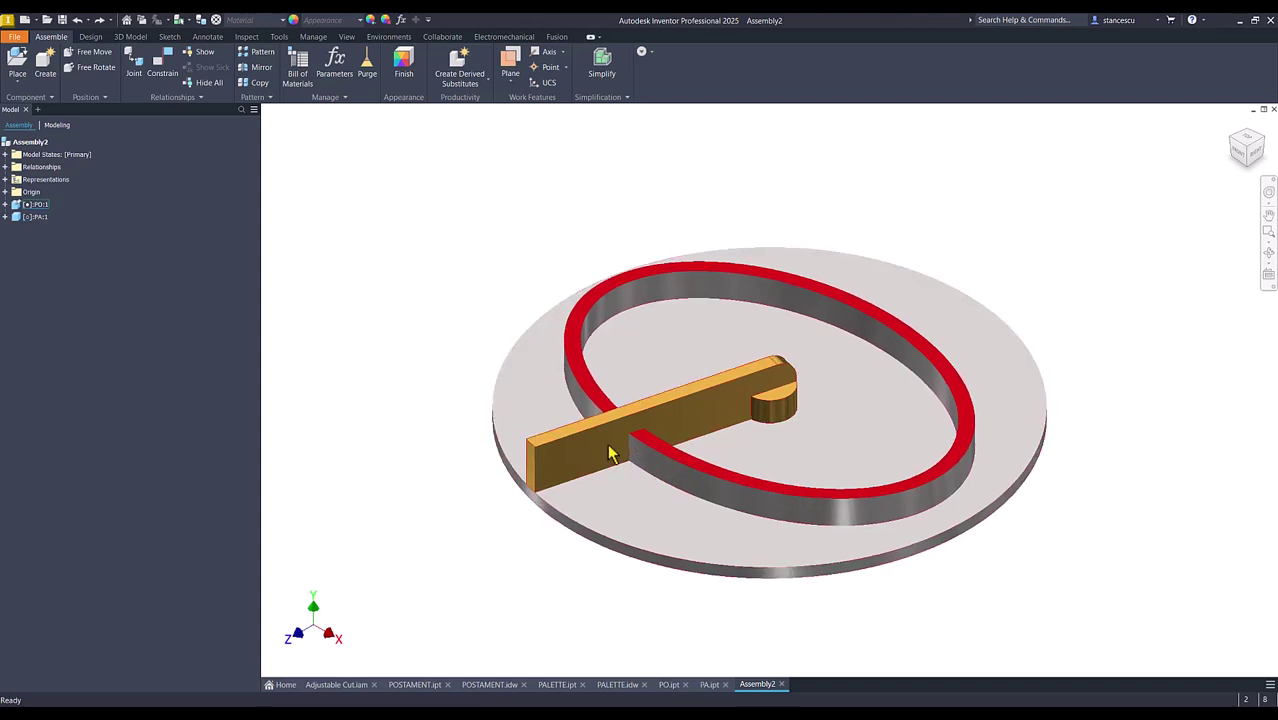
click(463, 266)
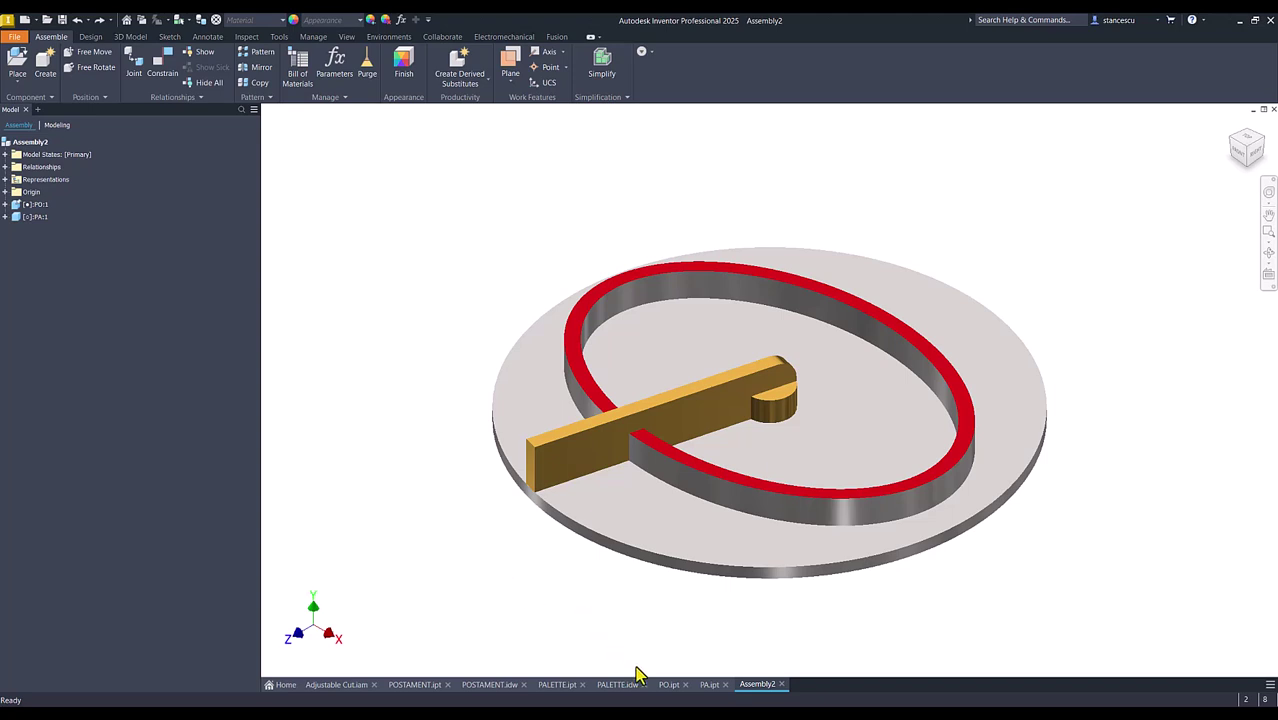
Step: Close the separate PO.ipt and PA.ipt documents, keeping the assembly open
click(686, 685)
click(684, 686)
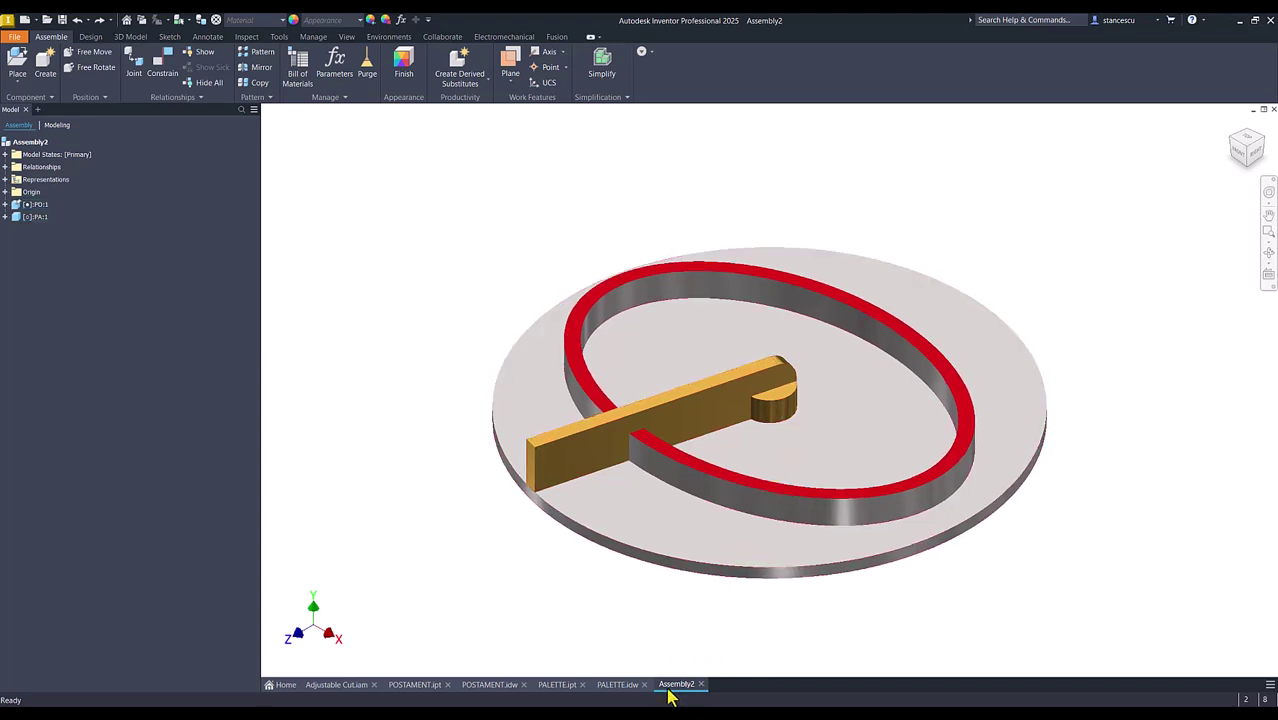
mouse_move(670, 694)
click(500, 588)
click(411, 276)
Step: Edit the PA arm in place and use Copy Object to copy the PO base body into it as a surface
double_click(594, 443)
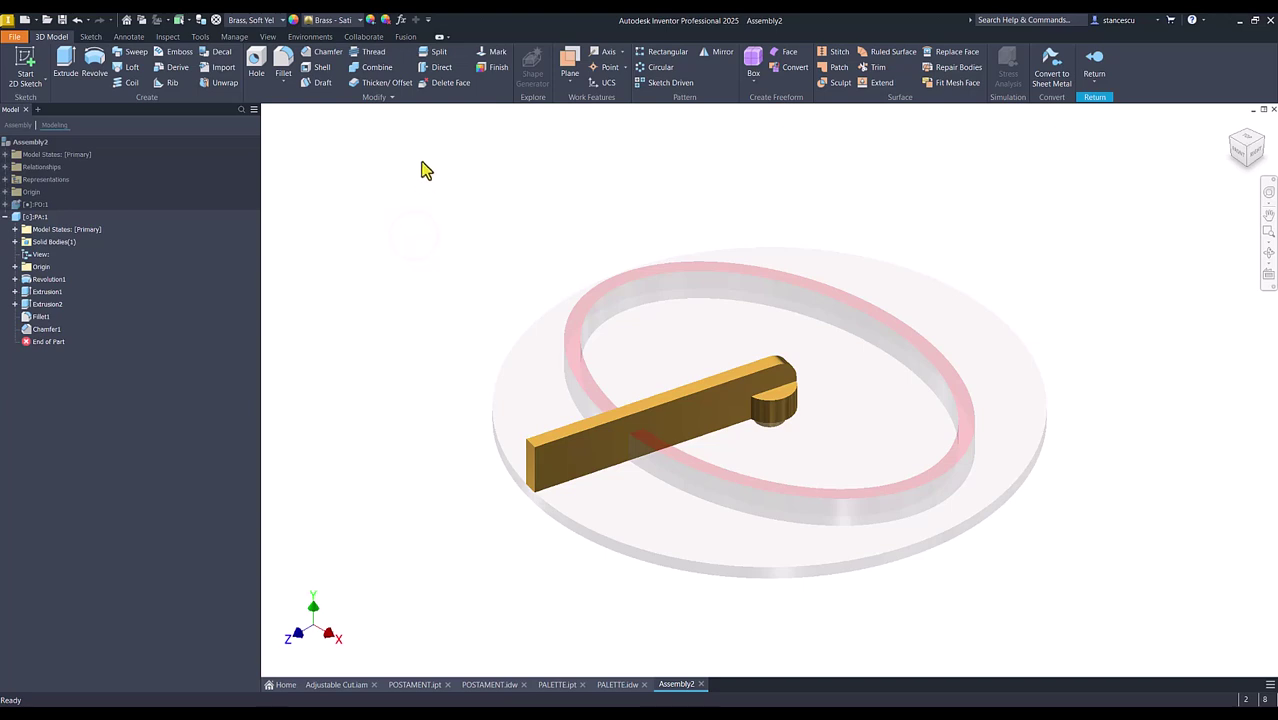
click(390, 97)
click(290, 143)
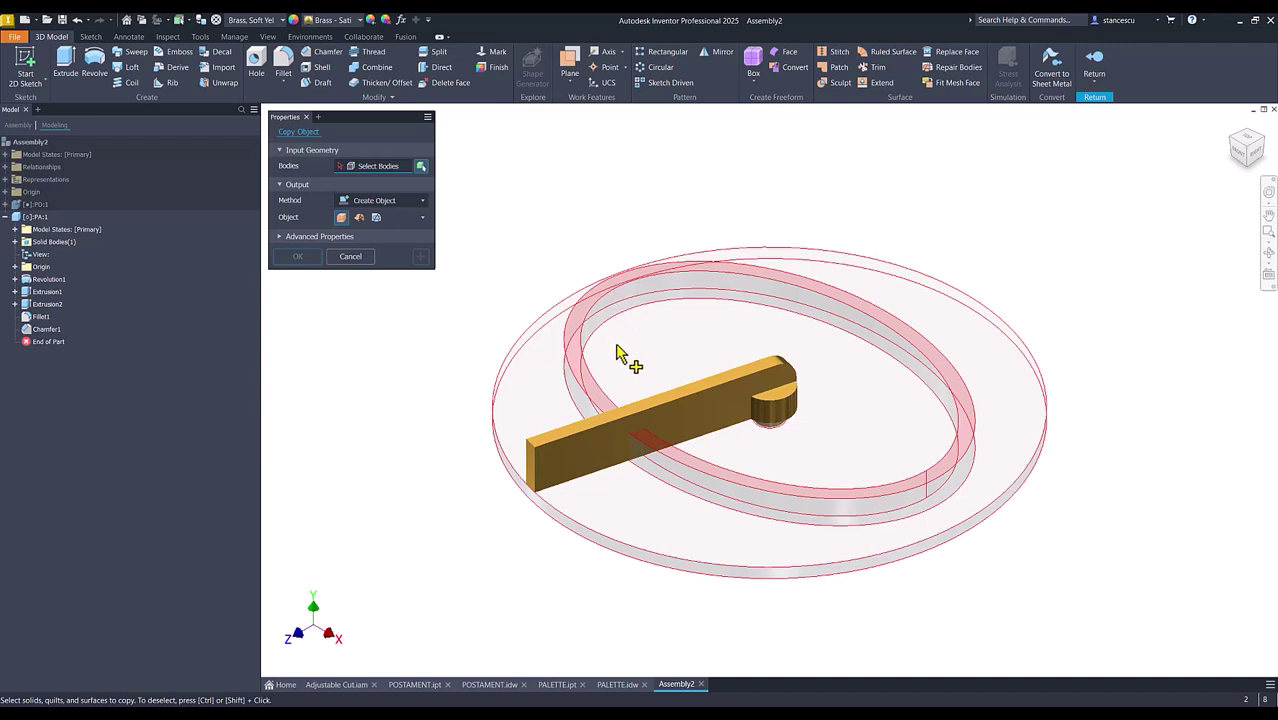
click(623, 302)
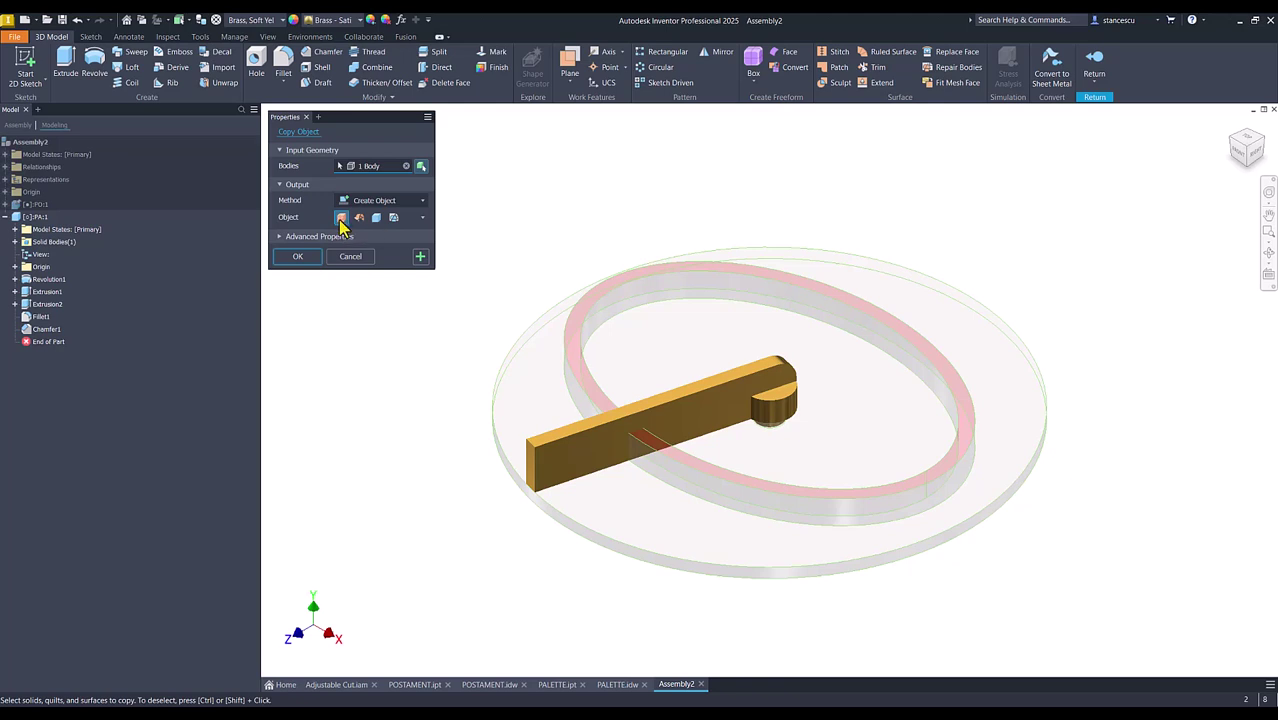
click(301, 258)
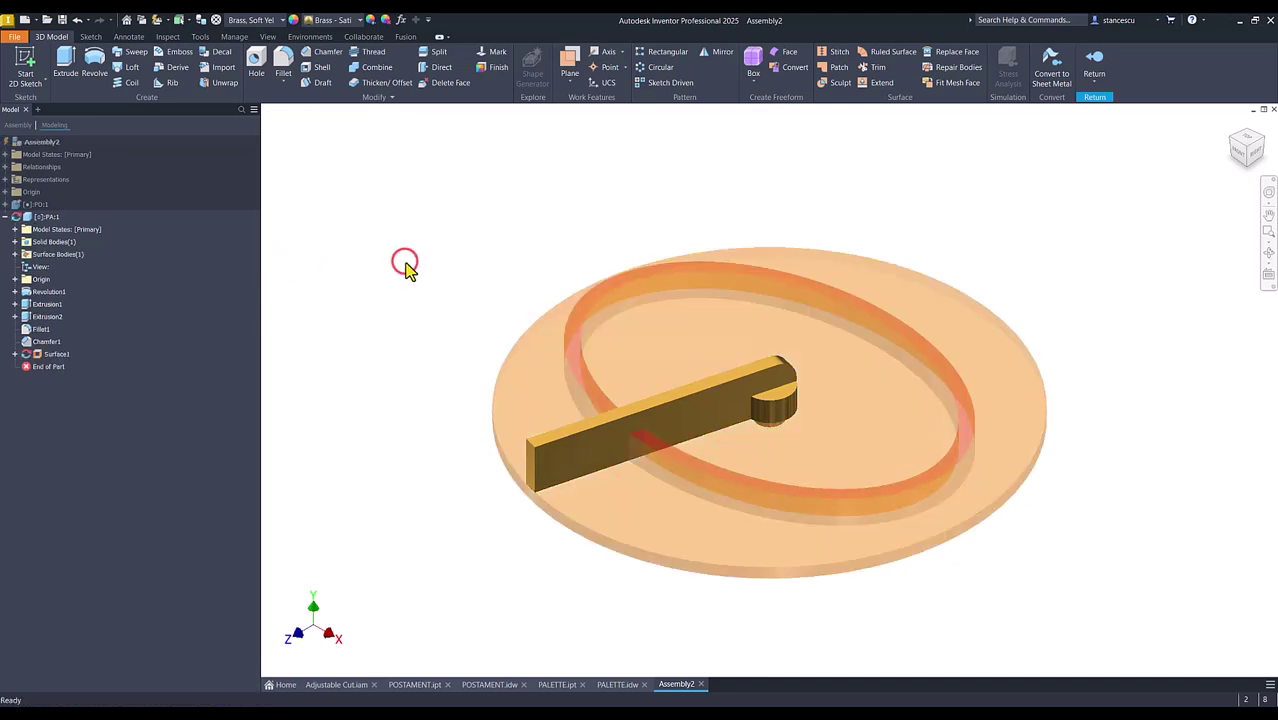